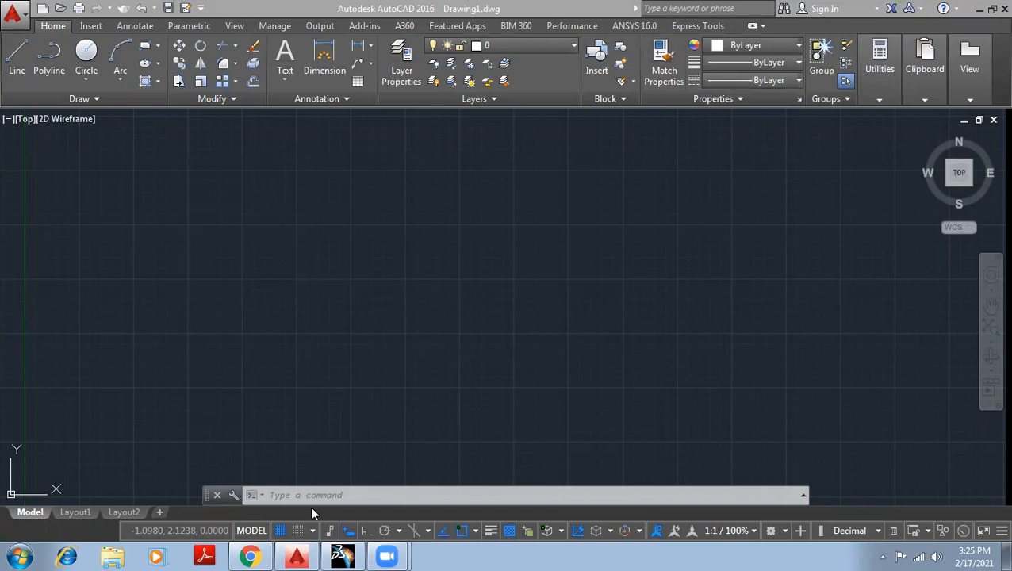
Place a single point at about 12.4, 12.5 in the empty drawing with the POINT command.
{"action": "left_click", "coordinate": [343, 496]}
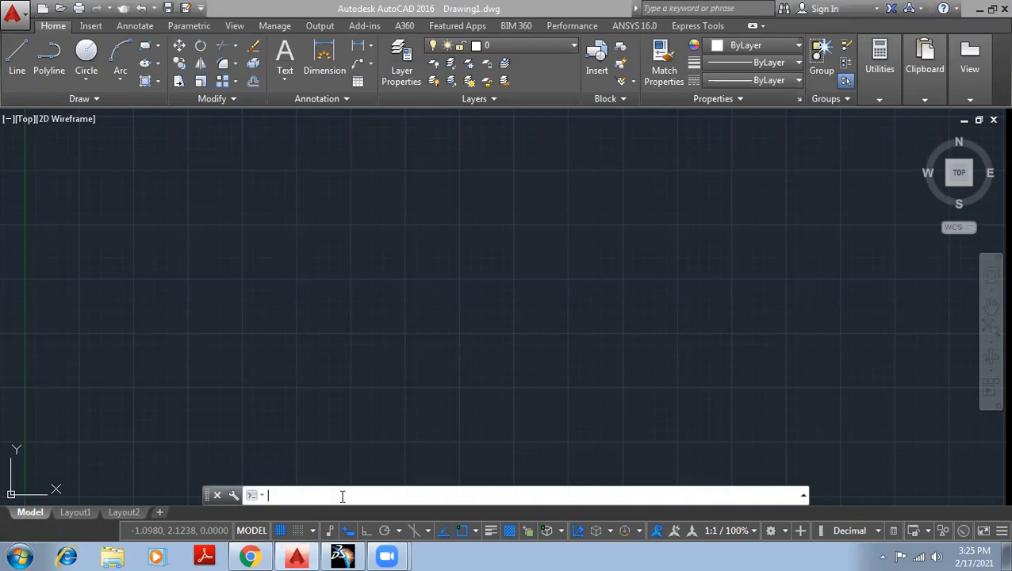
{"action": "type", "text": "POINT"}
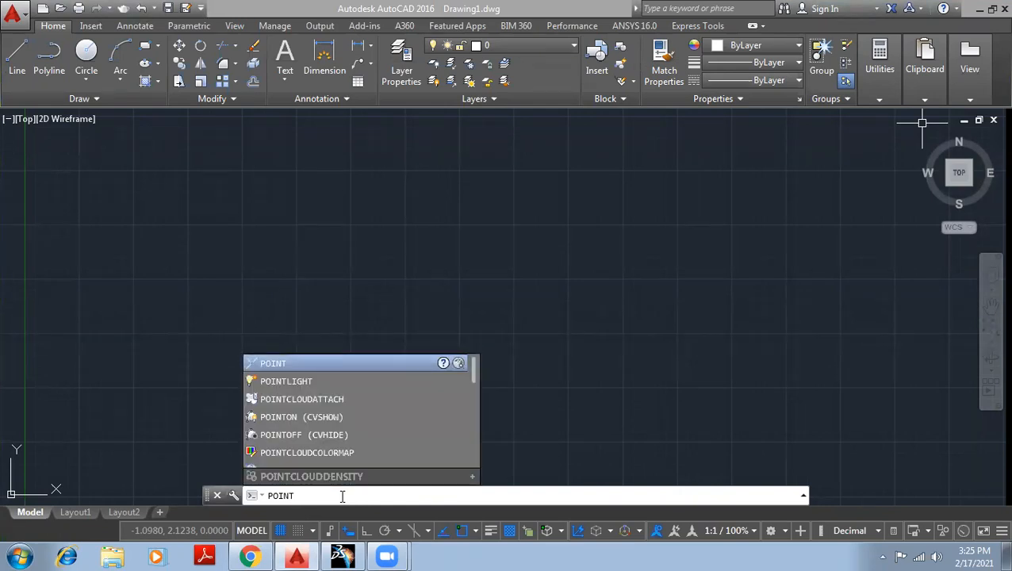
{"action": "key", "text": "Return"}
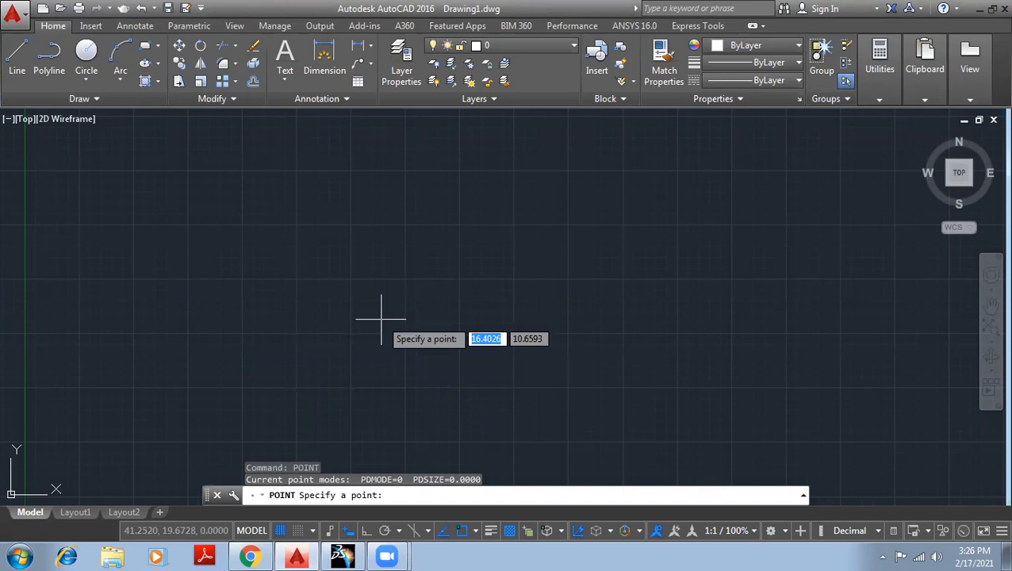
{"action": "left_click", "coordinate": [294, 279]}
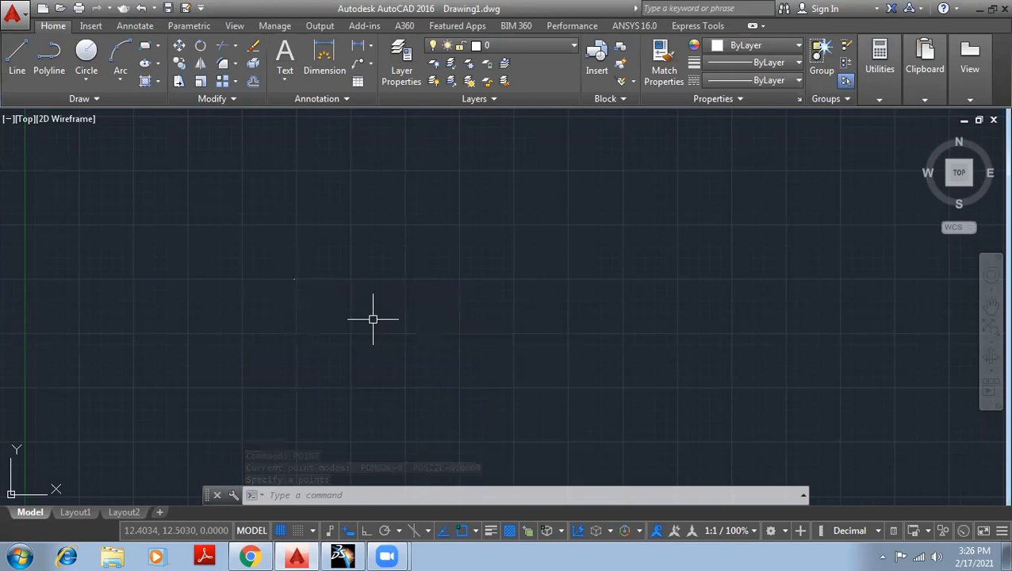
Locate the tiny point by selecting it with a crossing window, and clear the selection.
{"action": "mouse_move", "coordinate": [329, 314]}
{"action": "left_mouse_down"}
{"action": "mouse_move", "coordinate": [276, 255]}
{"action": "mouse_move", "coordinate": [323, 289]}
{"action": "left_mouse_up"}
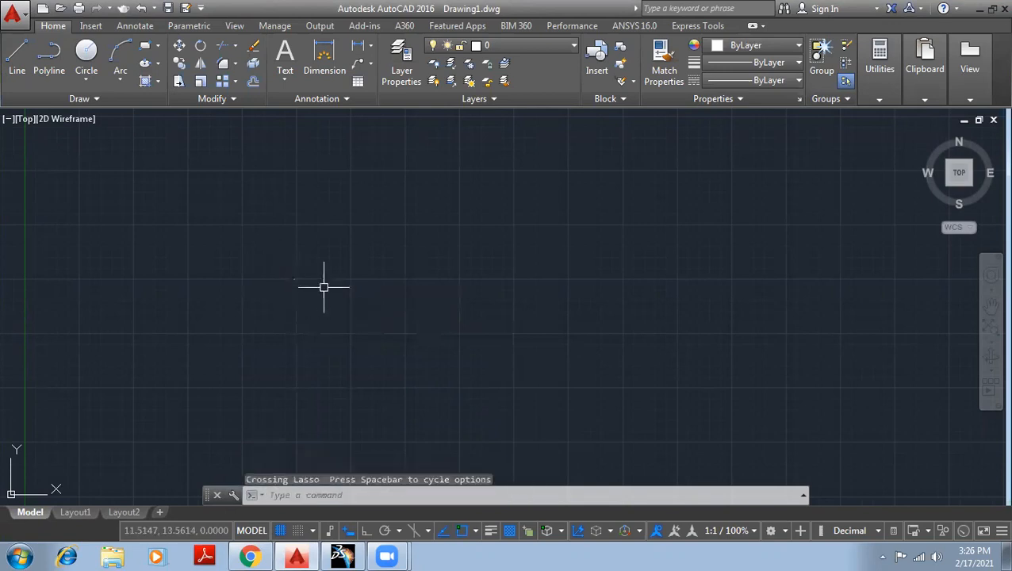
{"action": "left_click", "coordinate": [244, 248]}
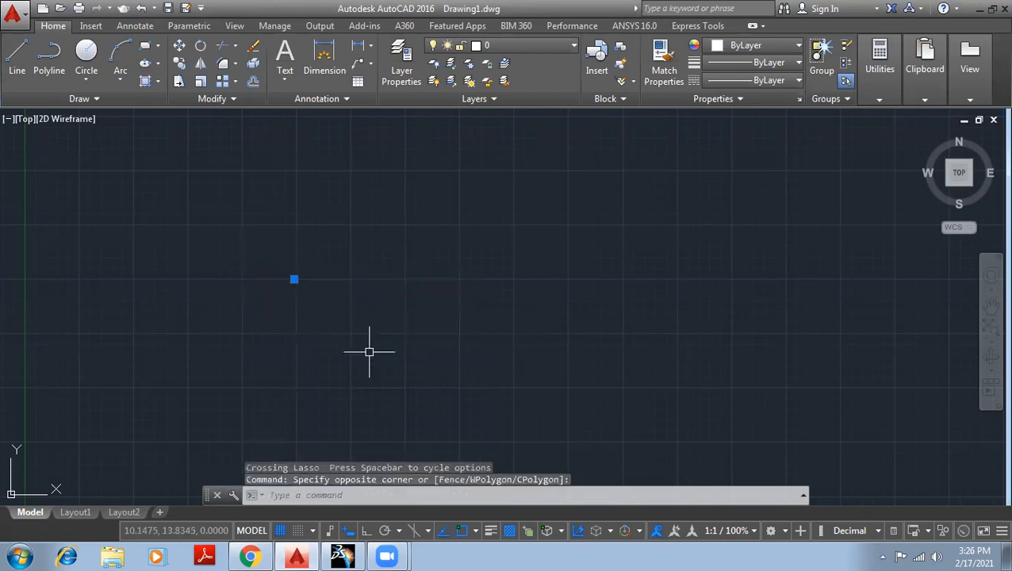
{"action": "key", "text": "Escape"}
{"action": "key", "text": "Escape"}
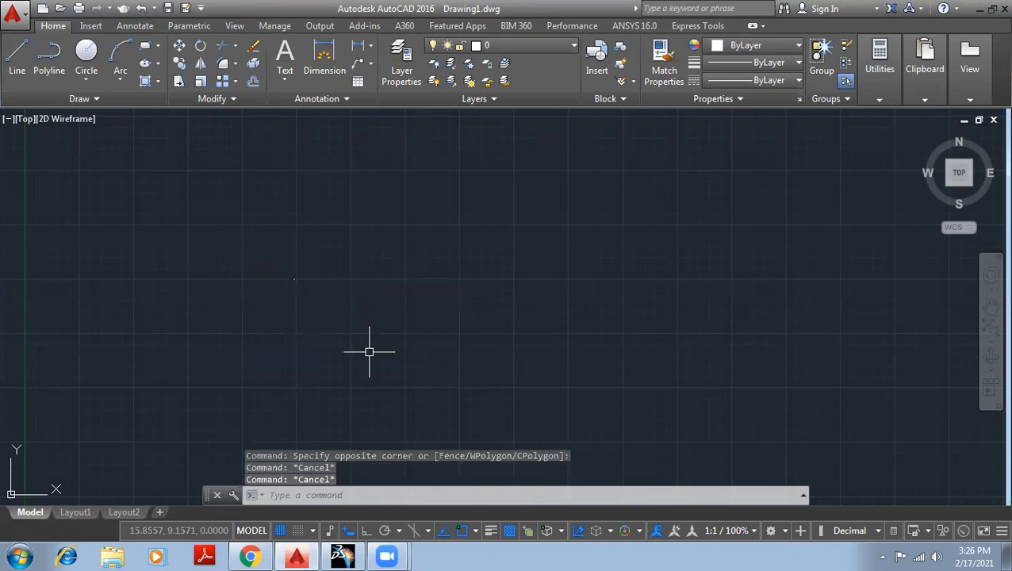
{"action": "left_click", "coordinate": [299, 290]}
{"action": "left_click", "coordinate": [260, 261]}
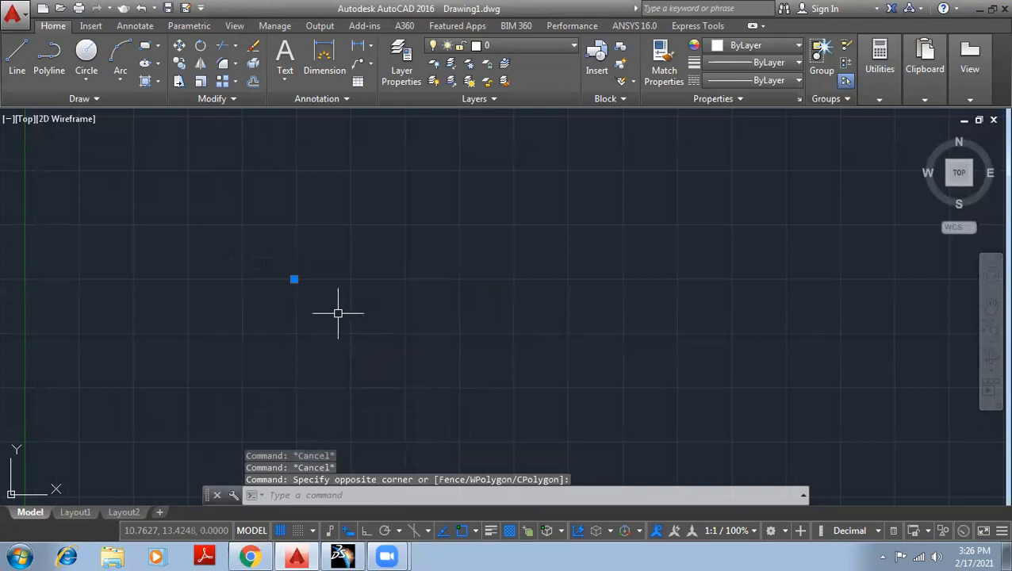
{"action": "key", "text": "Escape"}
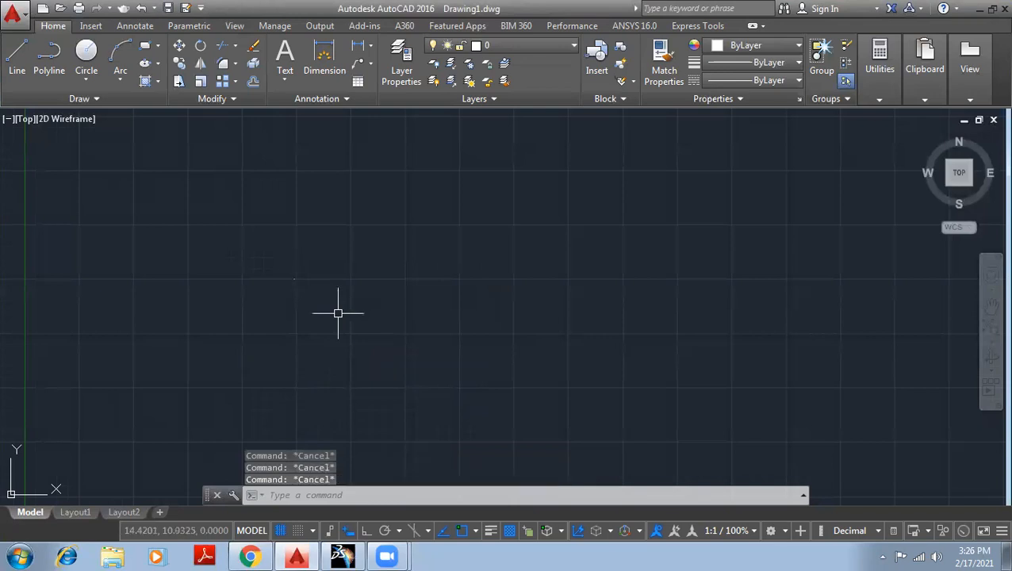
Set the drawing's point style to the circle with a cross through it, using DDPTYPE.
{"action": "type", "text": "DDPTYPE"}
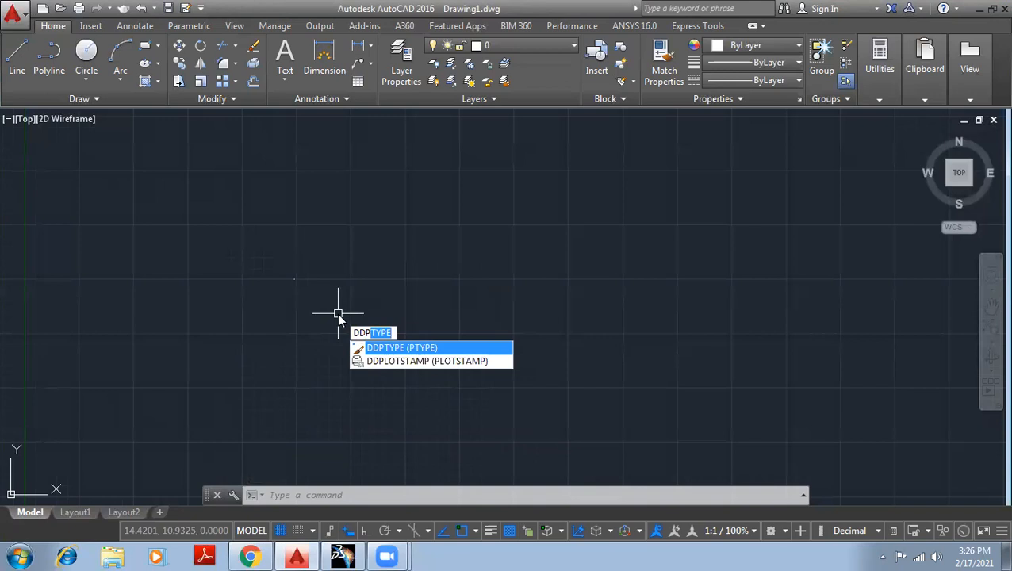
{"action": "key", "text": "Return"}
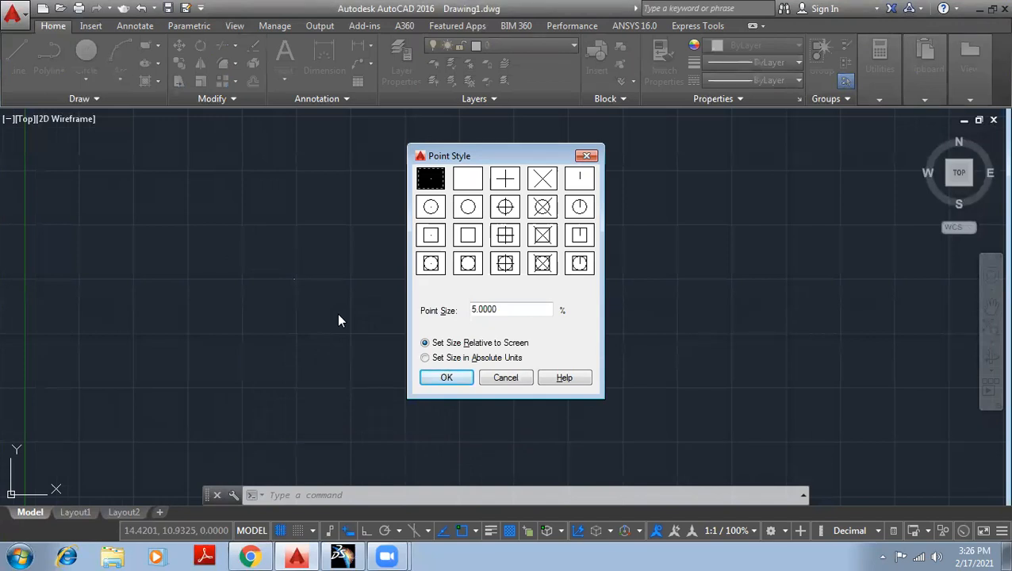
{"action": "left_click", "coordinate": [506, 209]}
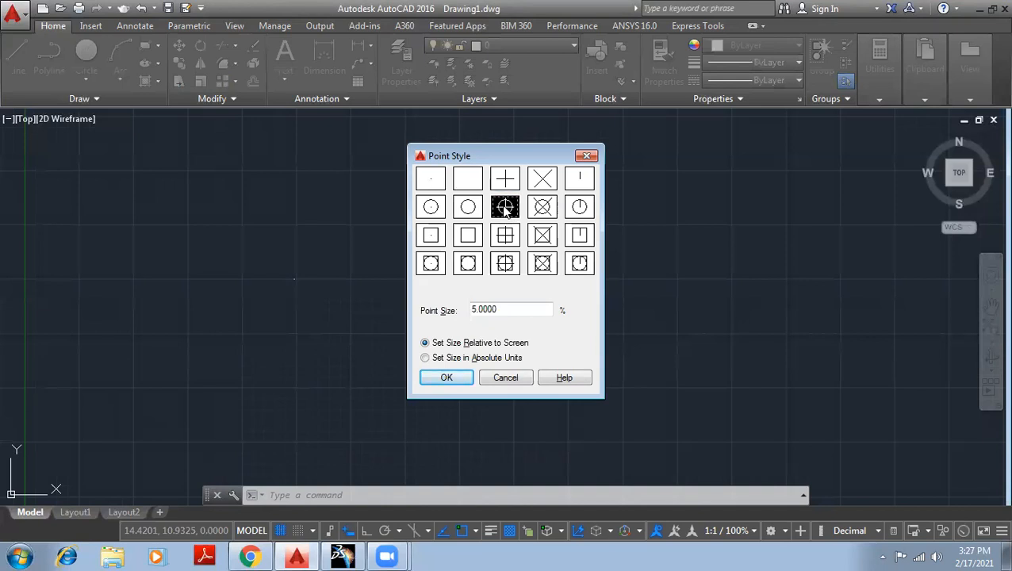
{"action": "left_click", "coordinate": [507, 309]}
{"action": "double_click", "coordinate": [466, 309]}
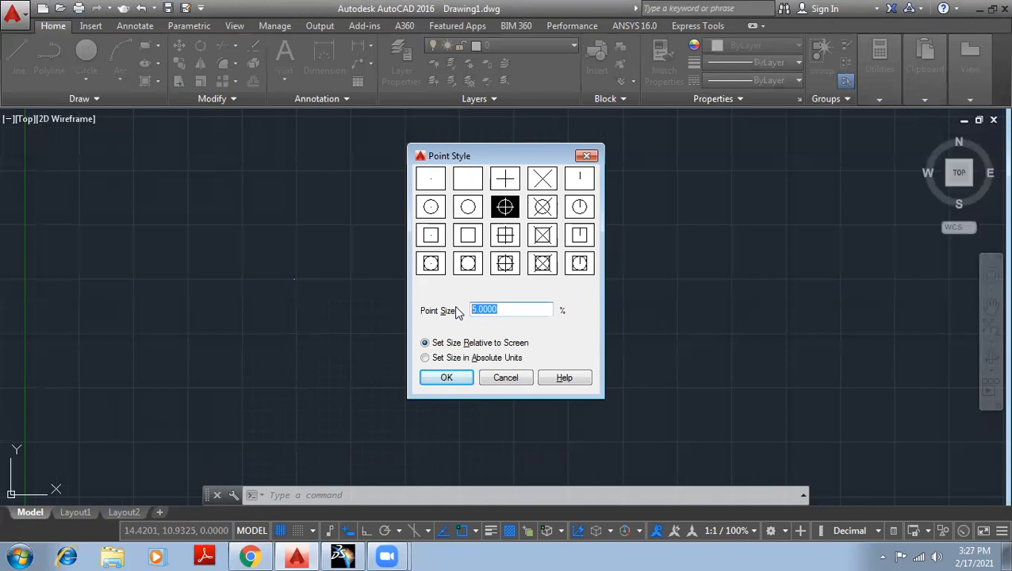
{"action": "left_click", "coordinate": [451, 377]}
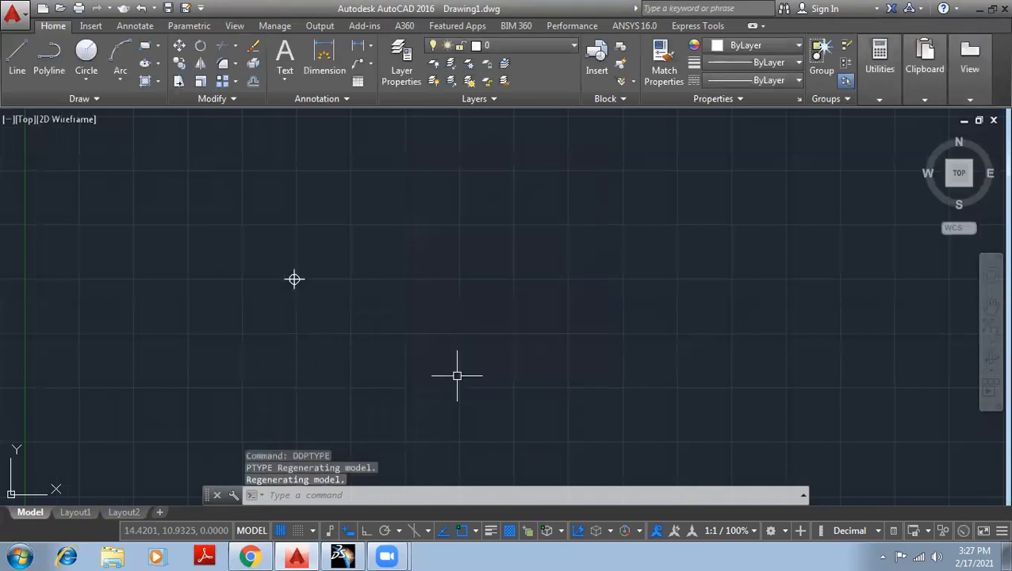
Inspect the restyled point by selecting it with a crossing window, and clear the selection.
{"action": "left_click", "coordinate": [337, 320]}
{"action": "left_click", "coordinate": [244, 239]}
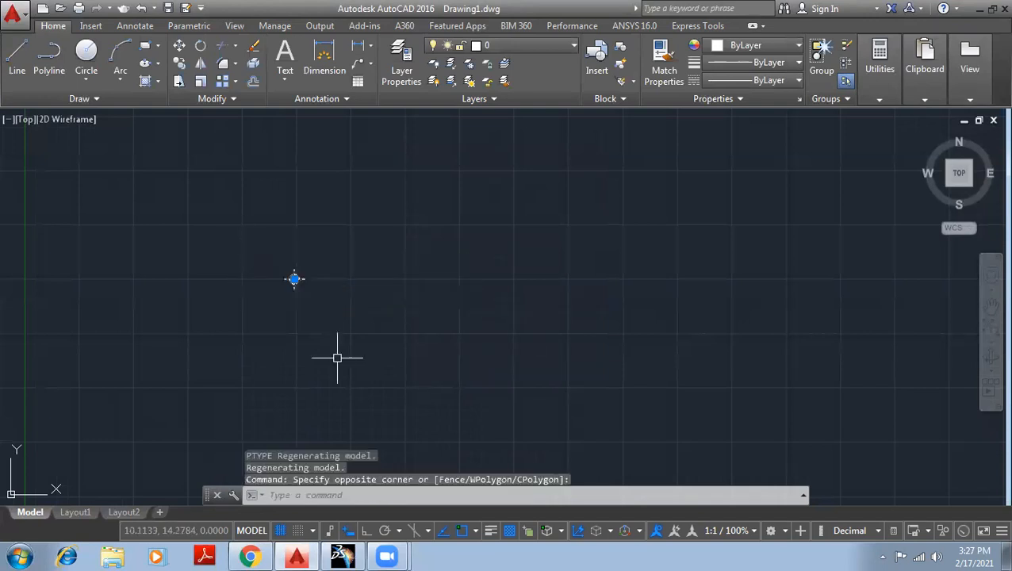
{"action": "key", "text": "Escape"}
{"action": "key", "text": "Escape"}
{"action": "key", "text": "Escape"}
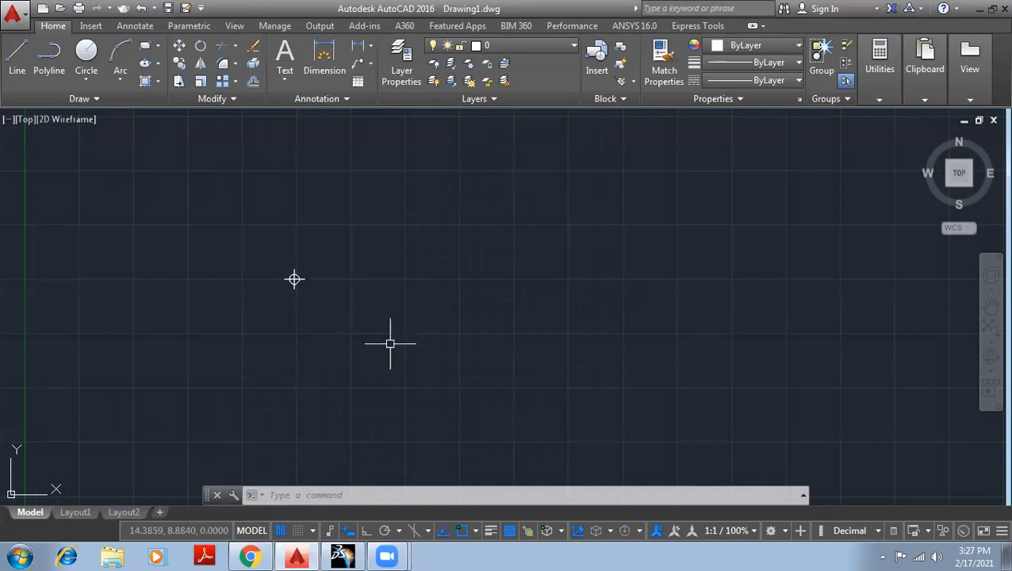
Place a second point to the right of the first at about 17.9, 12.6 with the POINT command.
{"action": "type", "text": "P"}
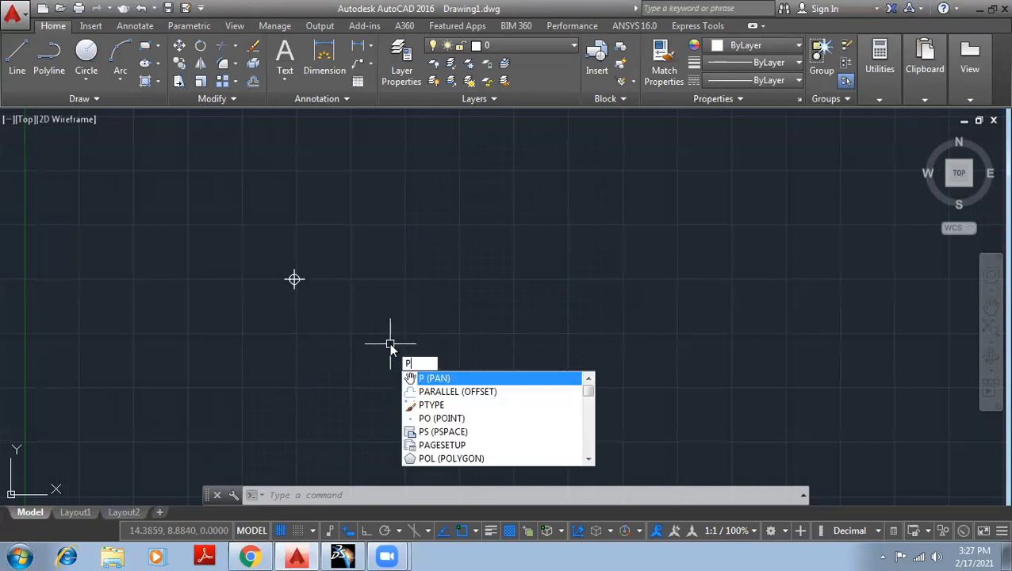
{"action": "type", "text": "OIN"}
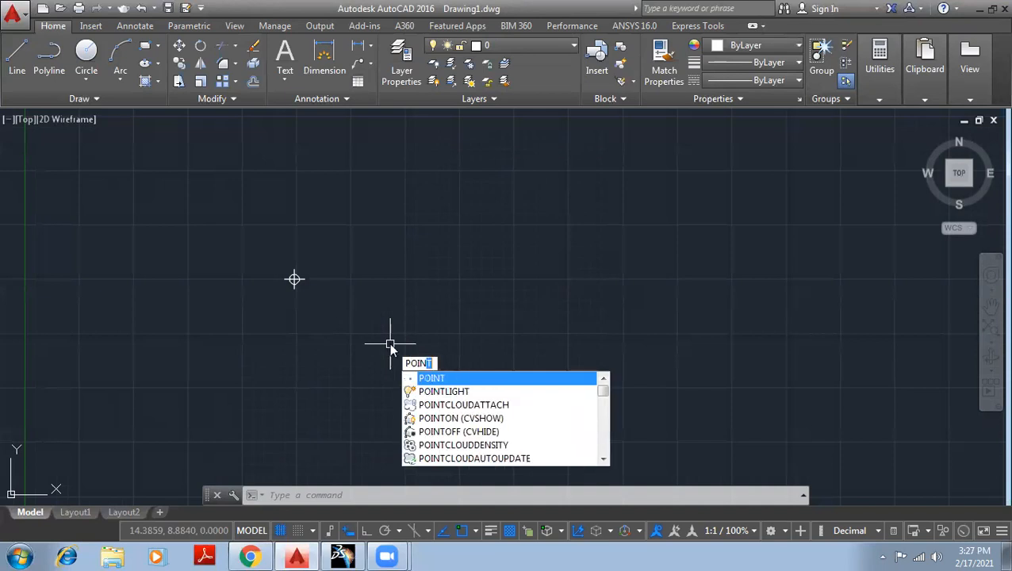
{"action": "key", "text": "Return"}
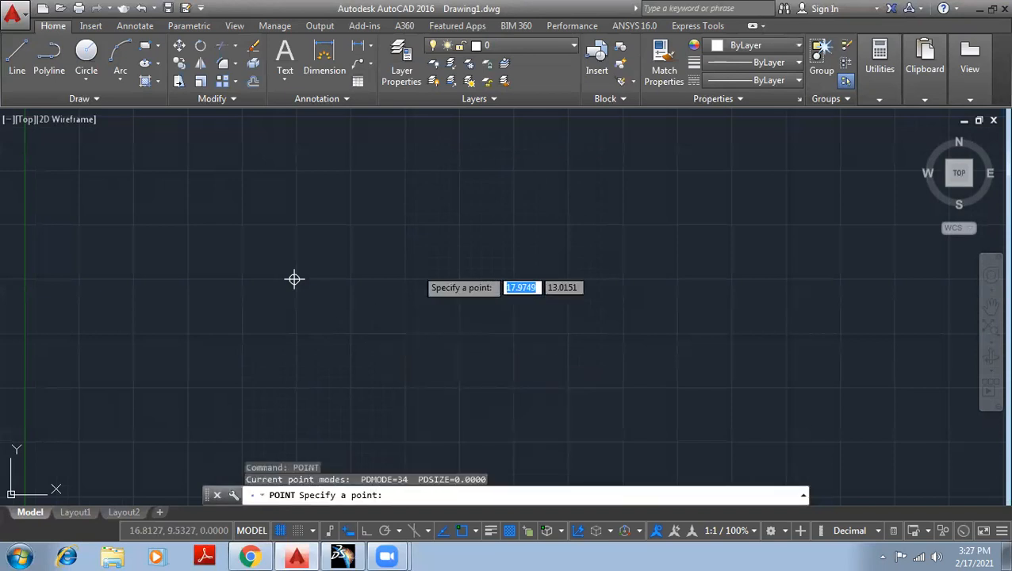
{"action": "left_click", "coordinate": [413, 276]}
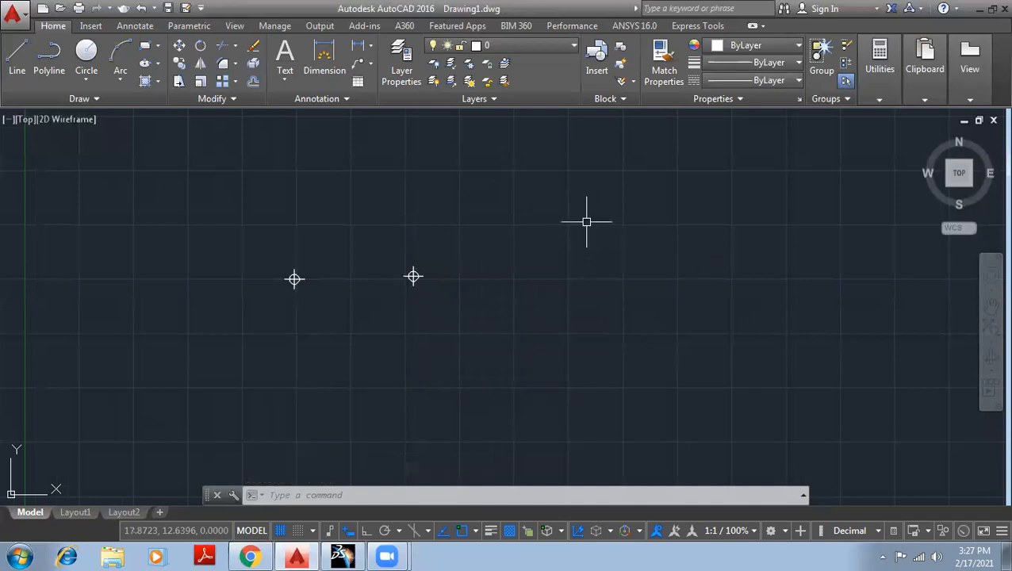
Place nine scattered points above and to the right of the existing two with the Multiple Points tool.
{"action": "middle_click_drag", "start_coordinate": [661, 236], "coordinate": [590, 240]}
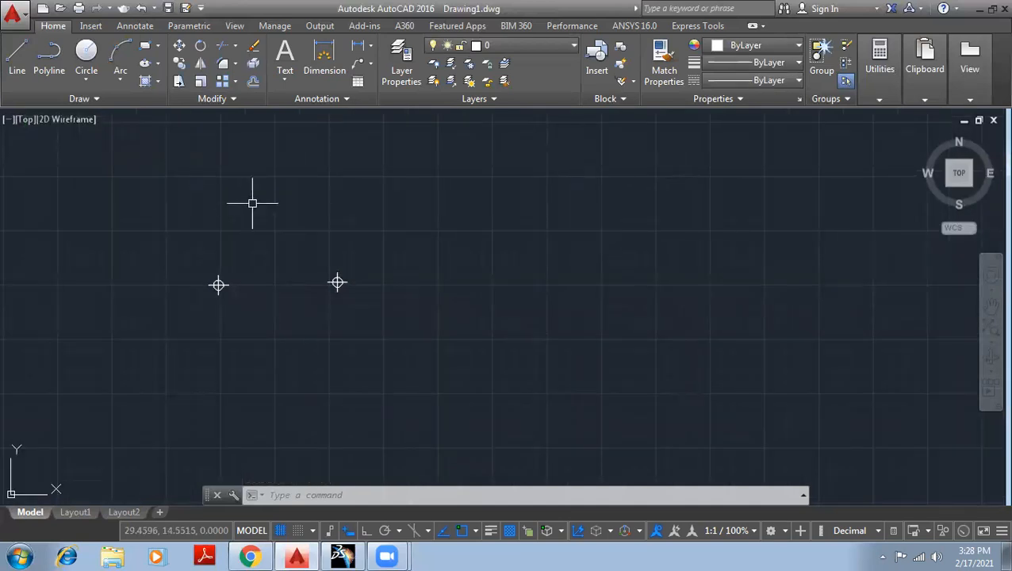
{"action": "left_click", "coordinate": [99, 98]}
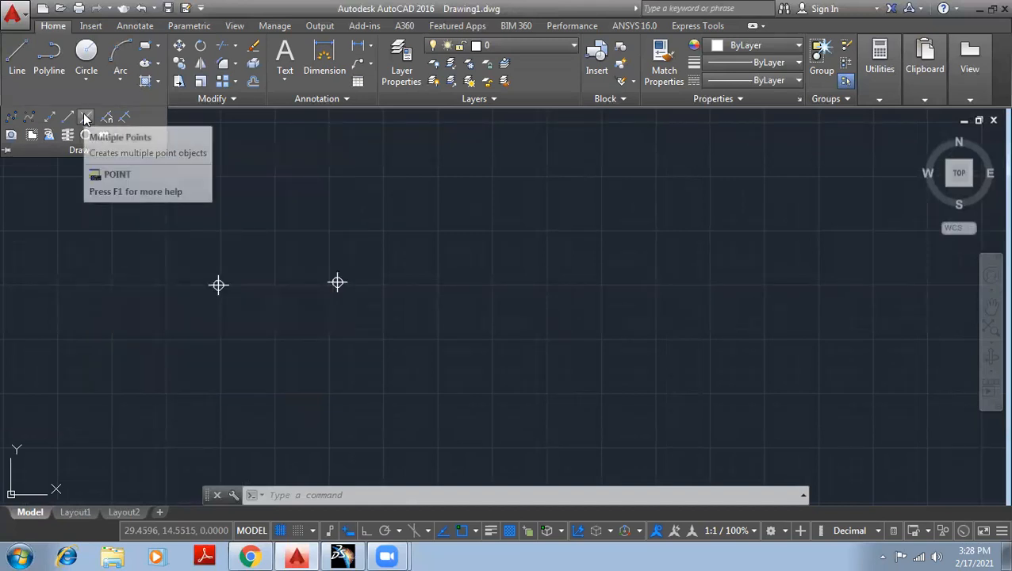
{"action": "left_click", "coordinate": [87, 118]}
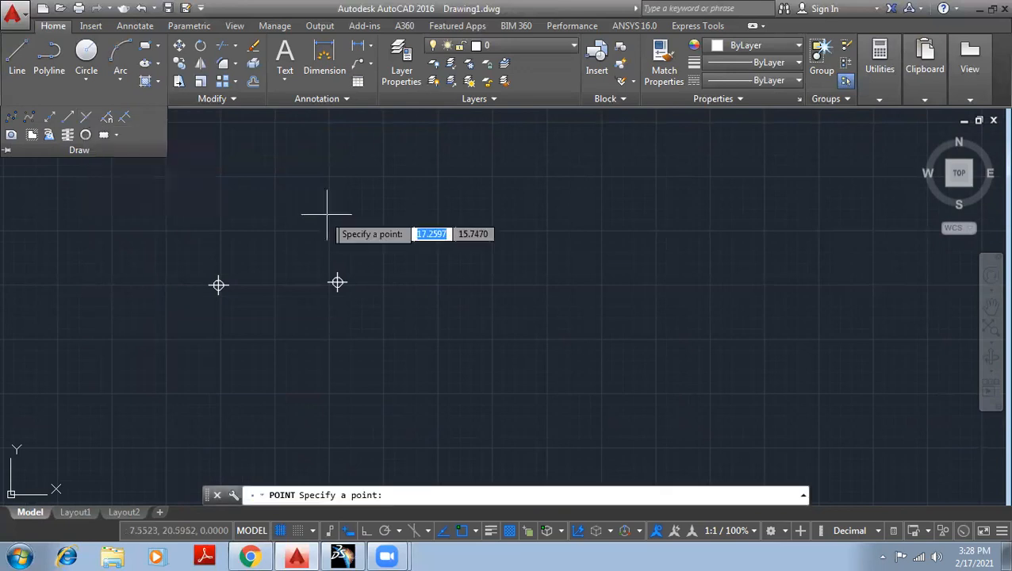
{"action": "left_click", "coordinate": [520, 208]}
{"action": "left_click", "coordinate": [673, 209]}
{"action": "left_click", "coordinate": [680, 271]}
{"action": "left_click", "coordinate": [587, 291]}
{"action": "left_click", "coordinate": [548, 208]}
{"action": "left_click", "coordinate": [499, 275]}
{"action": "left_click", "coordinate": [447, 202]}
{"action": "left_click", "coordinate": [343, 168]}
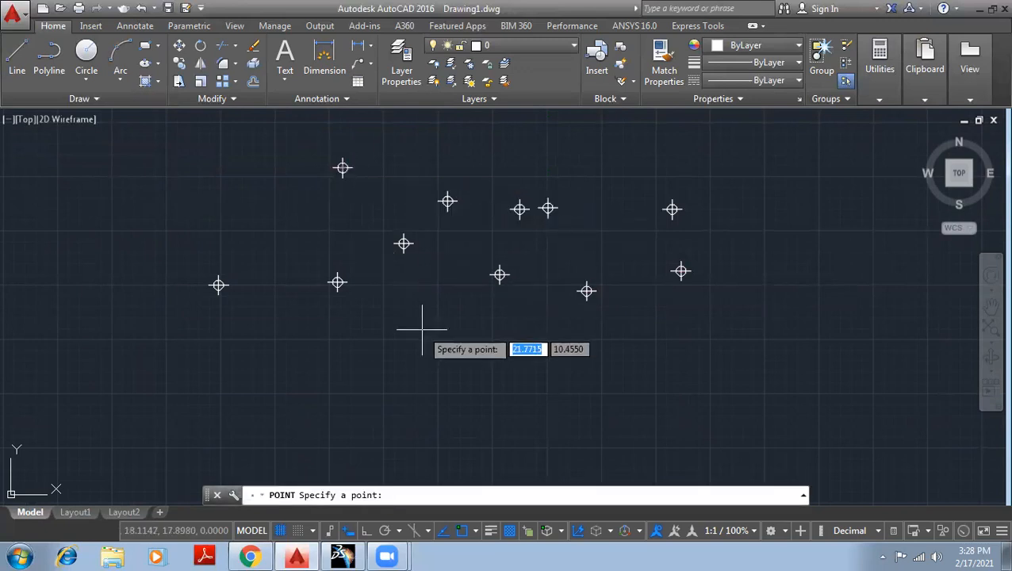
Add points at coordinates 10,10 and 20,10 plus a freehand point at about 38.8, 7.3, and end the command.
{"action": "type", "text": "10"}
{"action": "key", "text": "Tab"}
{"action": "type", "text": "10"}
{"action": "key", "text": "Return"}
{"action": "type", "text": "20"}
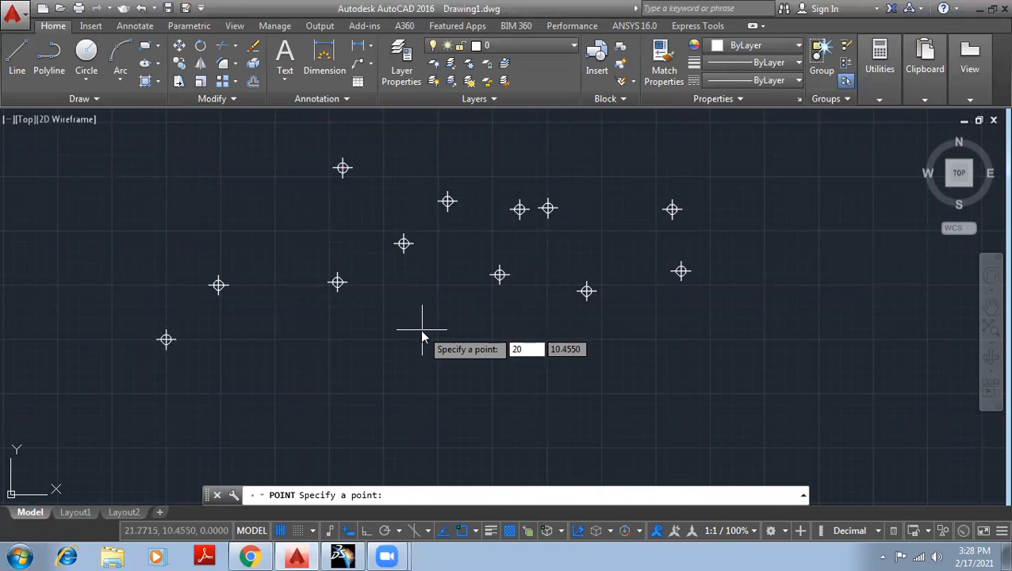
{"action": "key", "text": "Tab"}
{"action": "type", "text": "10"}
{"action": "key", "text": "Return"}
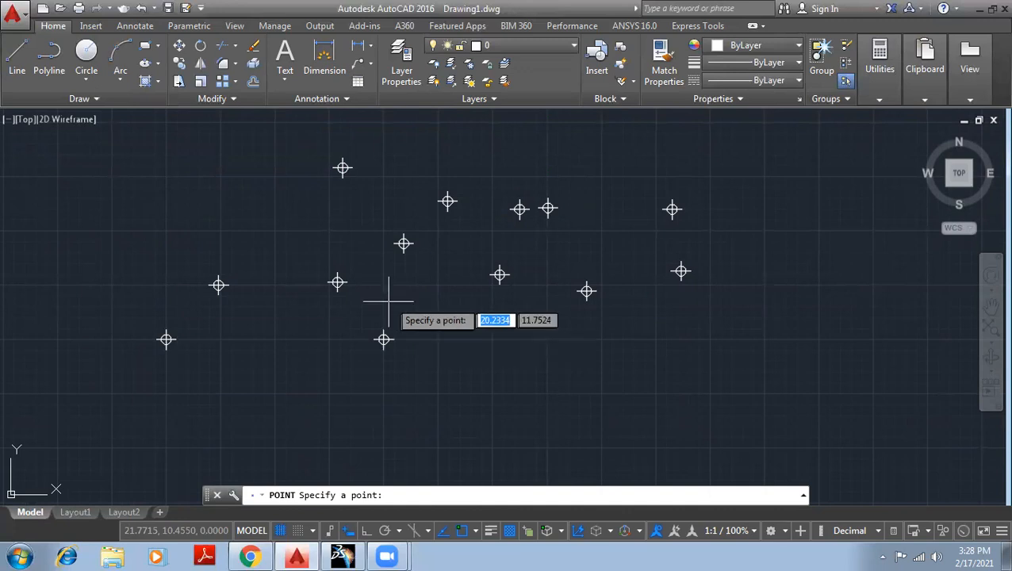
{"action": "left_click", "coordinate": [792, 398]}
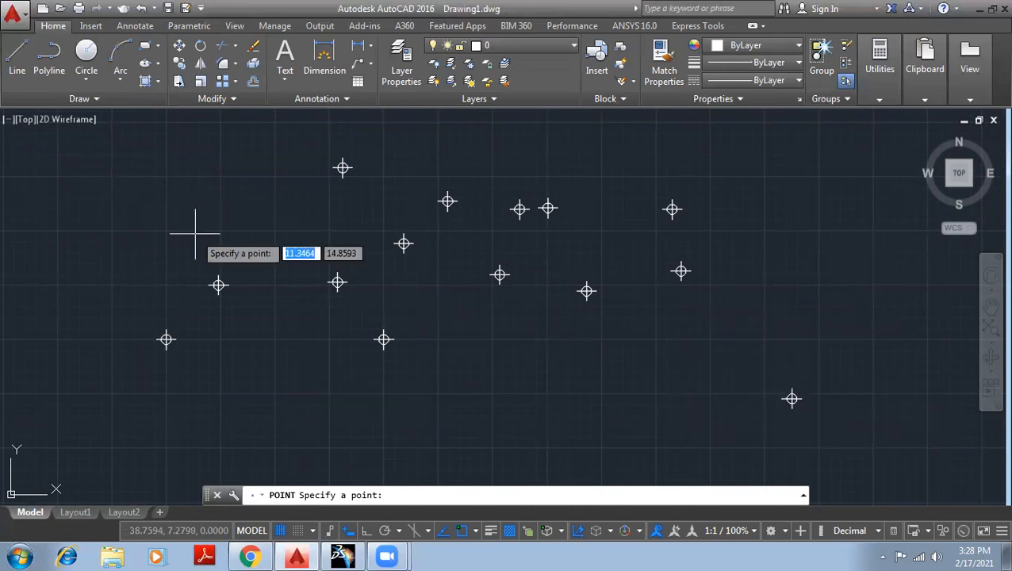
{"action": "key", "text": "Escape"}
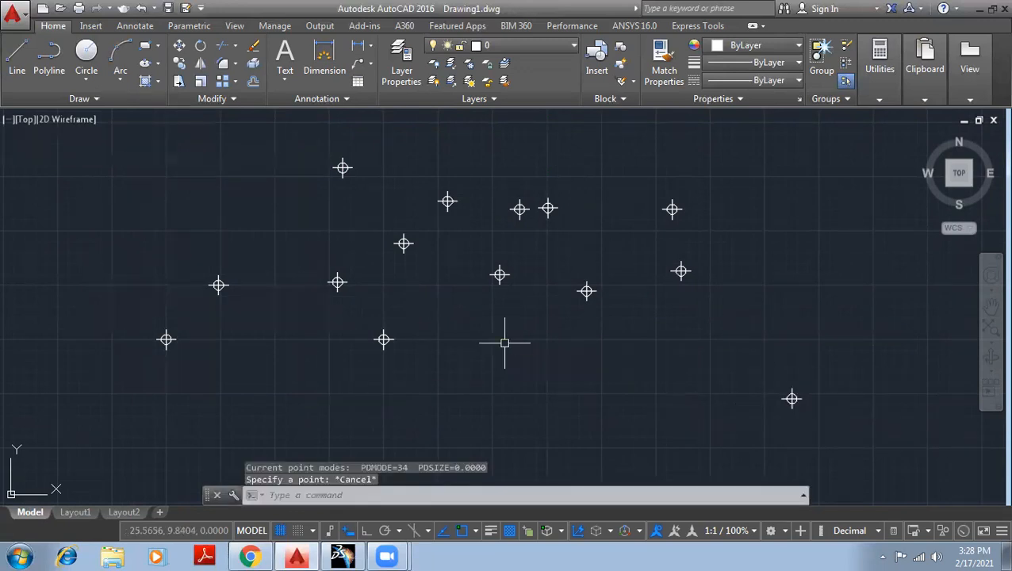
Select all the points in the drawing with a crossing window and delete them.
{"action": "left_click", "coordinate": [889, 426]}
{"action": "left_click", "coordinate": [119, 133]}
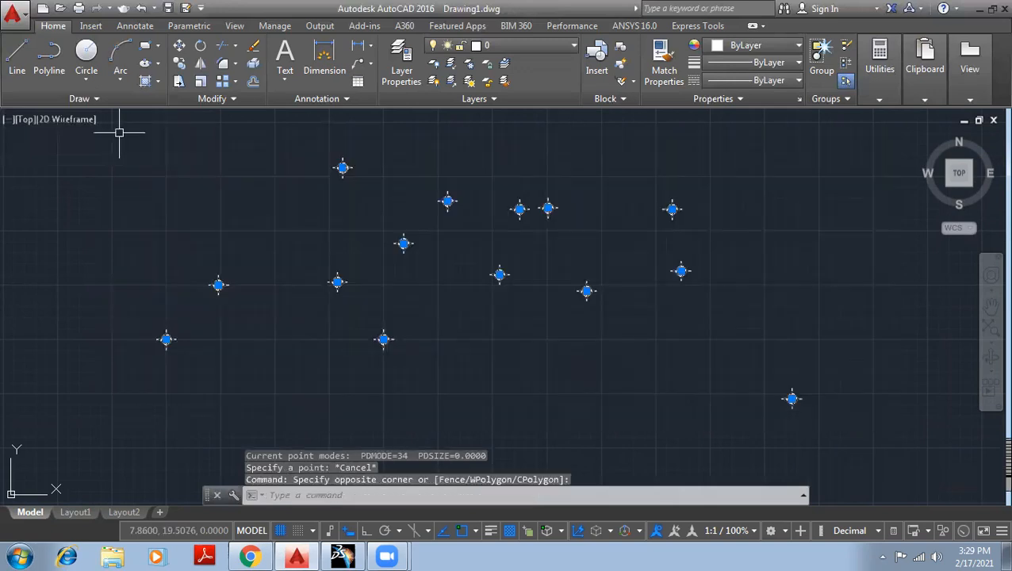
{"action": "key", "text": "Delete"}
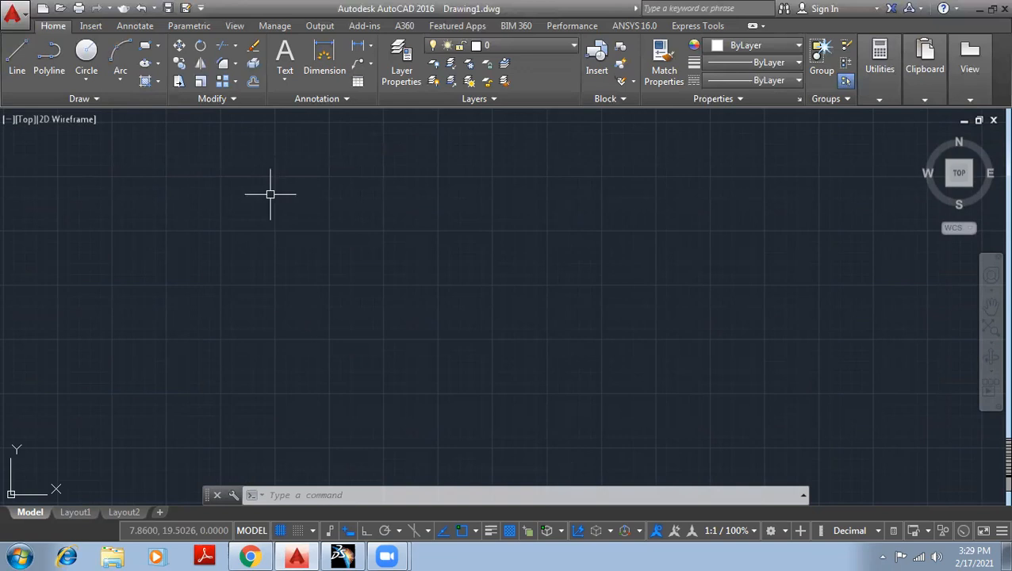
Review the descriptions of the Multiple Points and Divide drawing tools.
{"action": "left_click", "coordinate": [78, 100]}
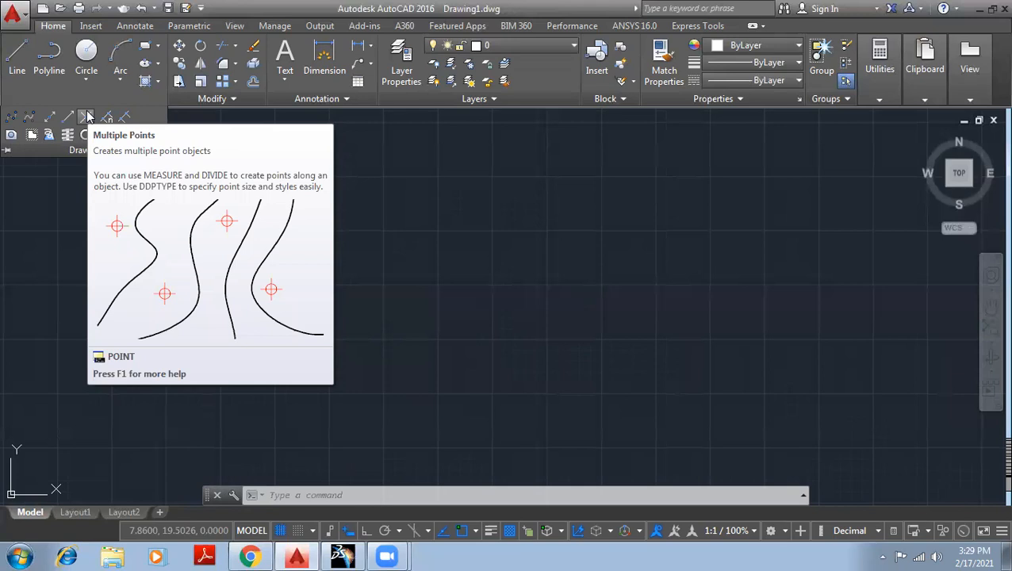
{"action": "key", "text": "Escape"}
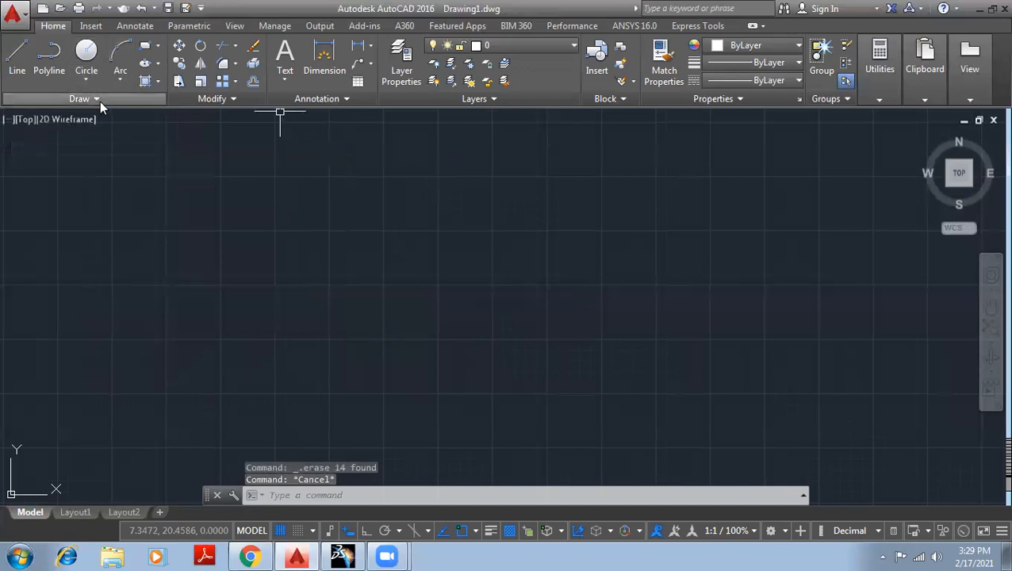
{"action": "left_click", "coordinate": [99, 100]}
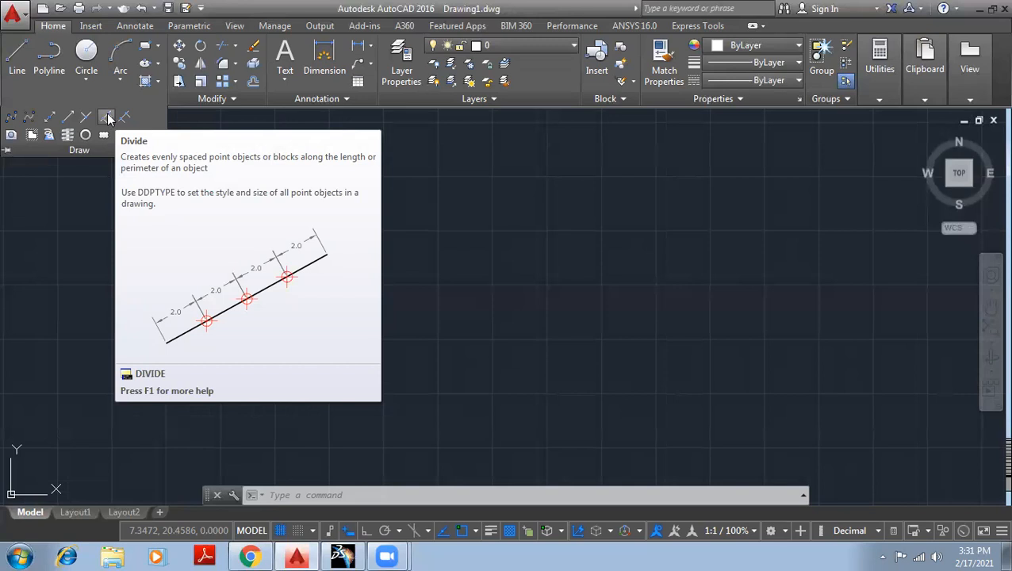
{"action": "left_click", "coordinate": [66, 224]}
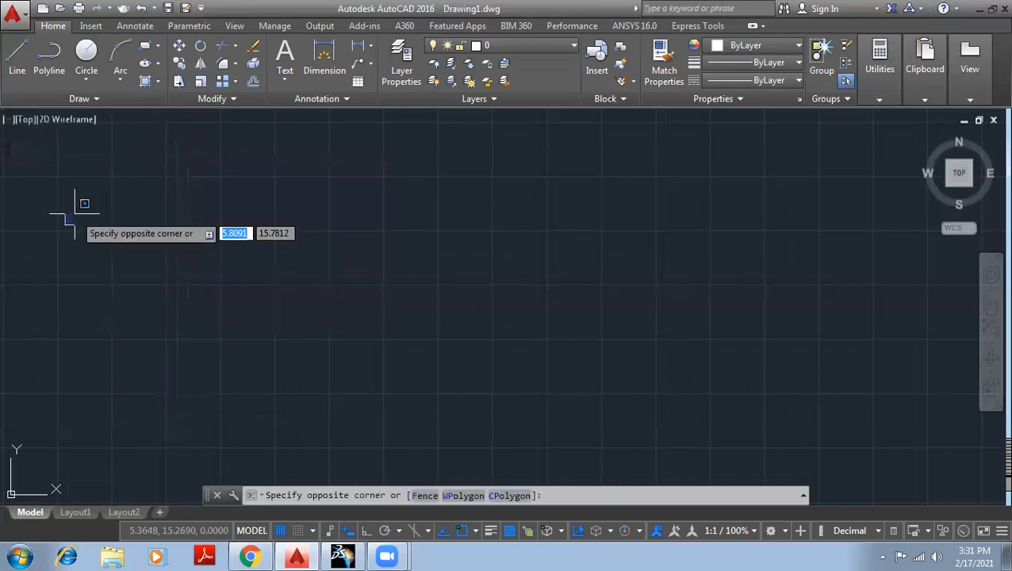
{"action": "left_click", "coordinate": [75, 214]}
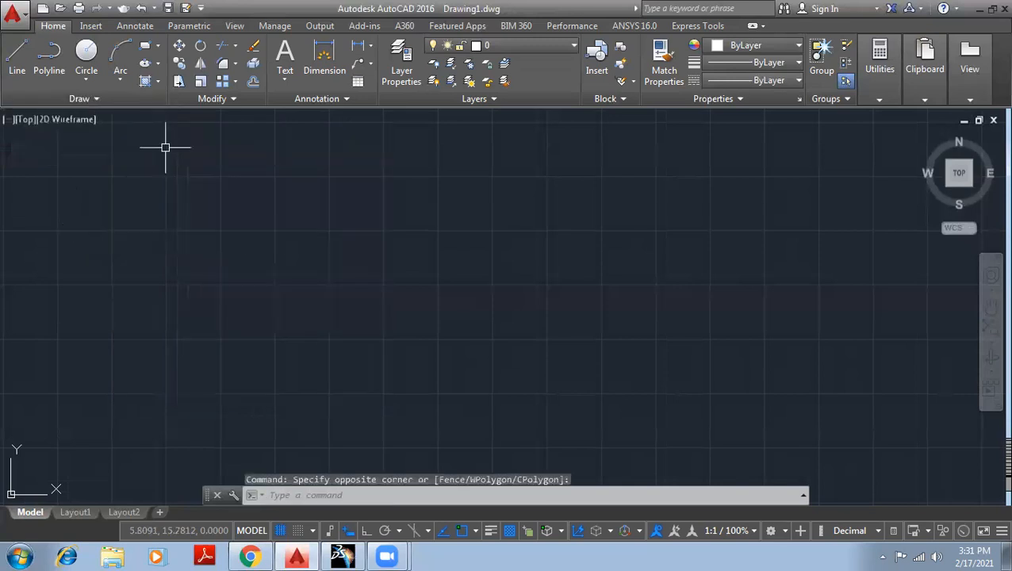
Draw a horizontal line about 10.66 units long with ortho mode turned on, and finish the Line command.
{"action": "left_click", "coordinate": [17, 66]}
{"action": "left_click", "coordinate": [351, 276]}
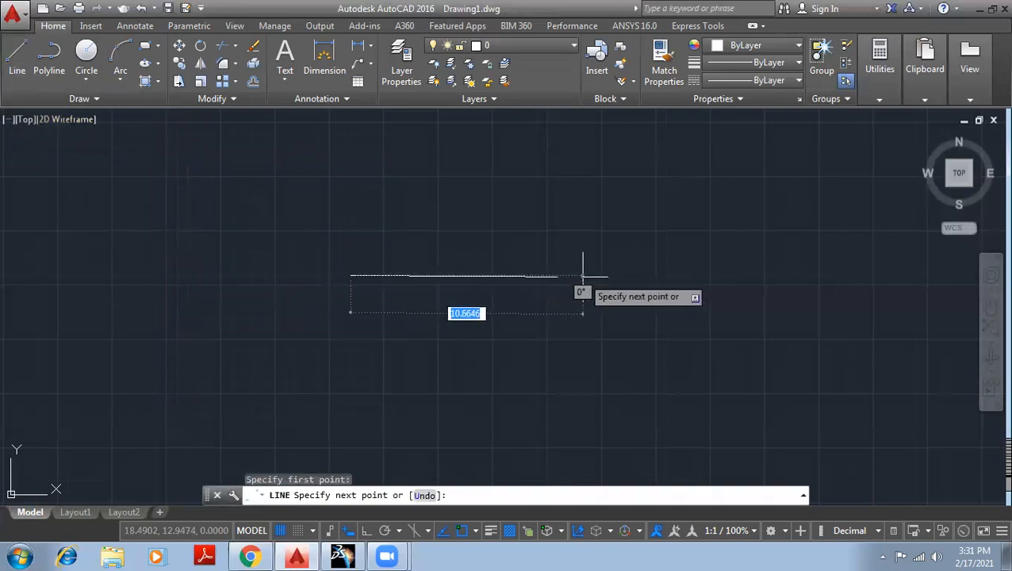
{"action": "key", "text": "F8"}
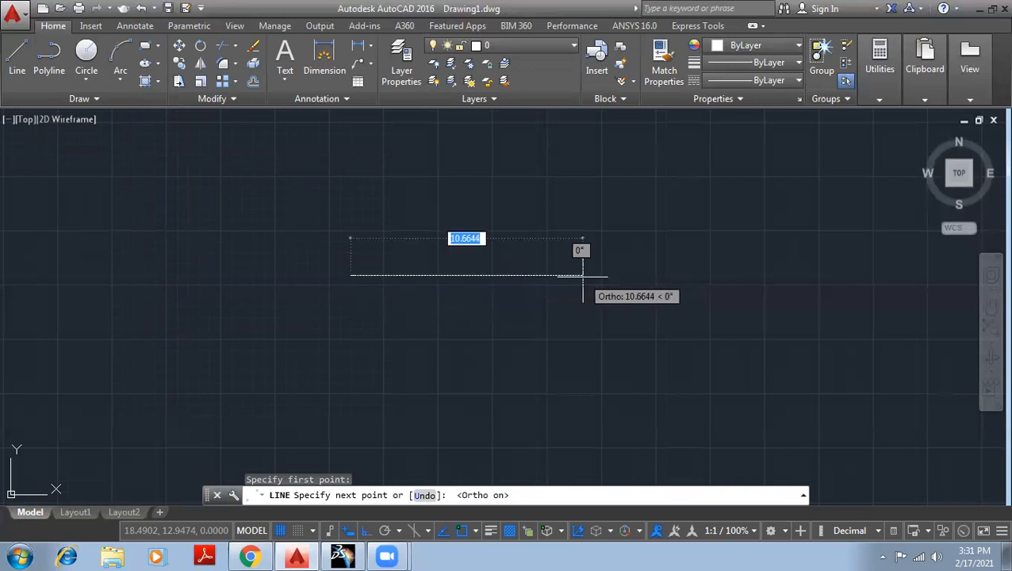
{"action": "left_click", "coordinate": [583, 276]}
{"action": "right_click", "coordinate": [685, 231]}
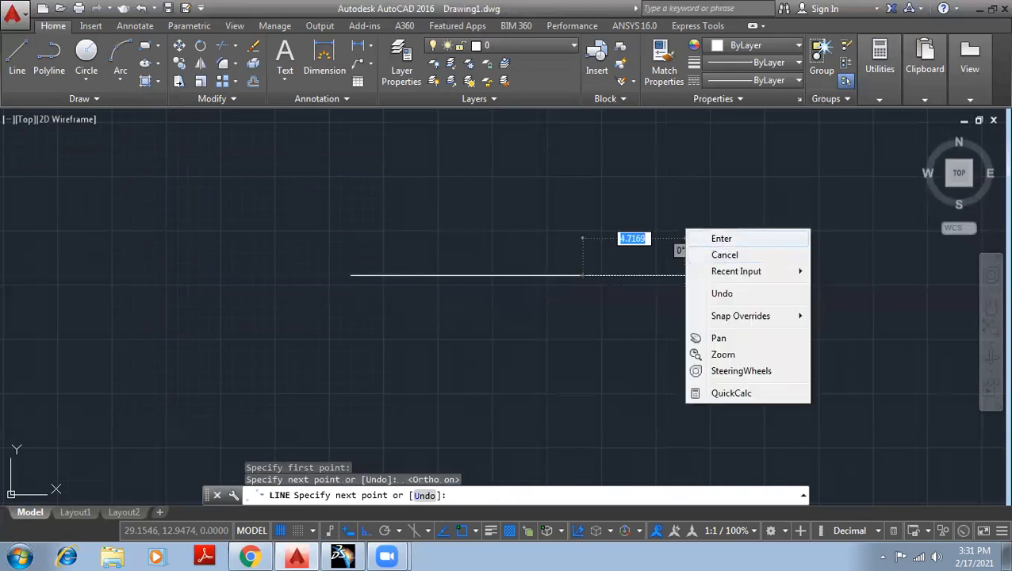
{"action": "left_click", "coordinate": [721, 238]}
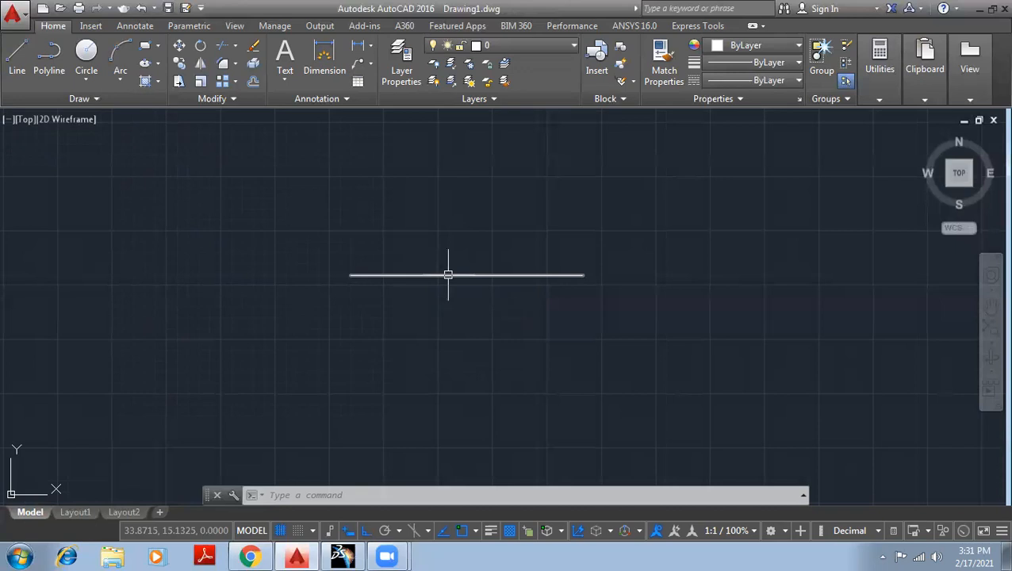
Divide the horizontal line into 3 equal segments with the Divide tool.
{"action": "mouse_move", "coordinate": [448, 274]}
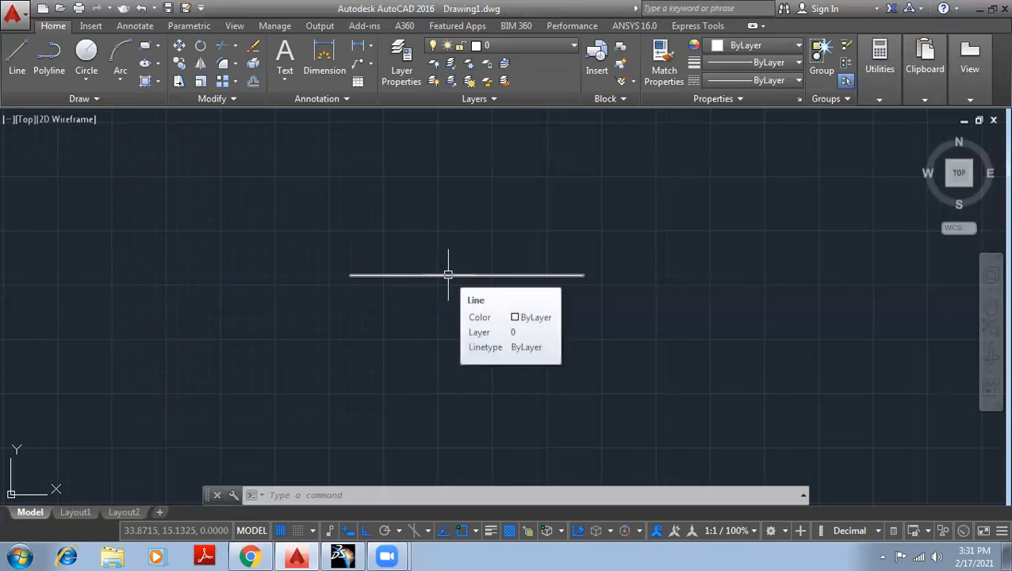
{"action": "left_click", "coordinate": [117, 98]}
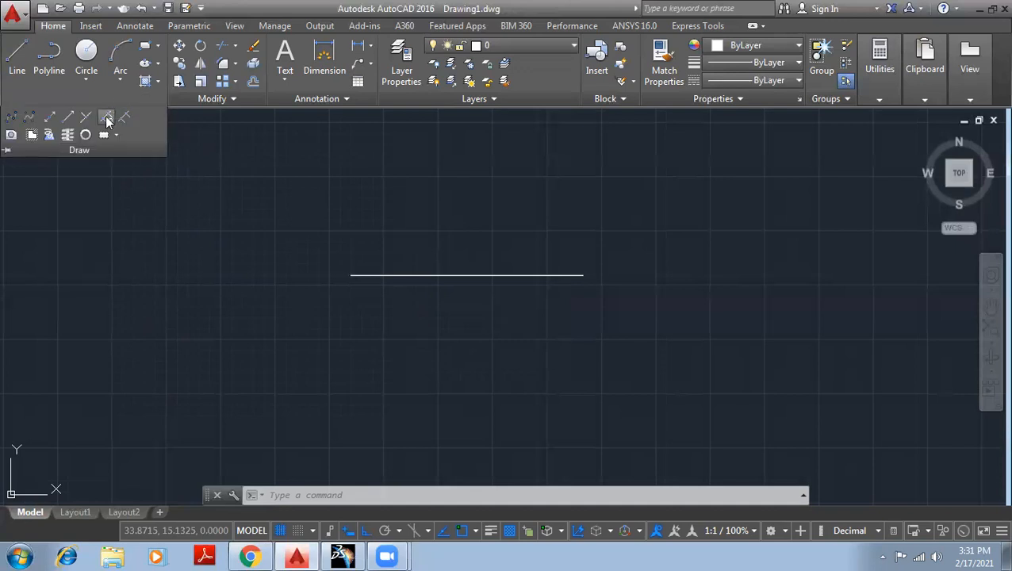
{"action": "left_click", "coordinate": [107, 117]}
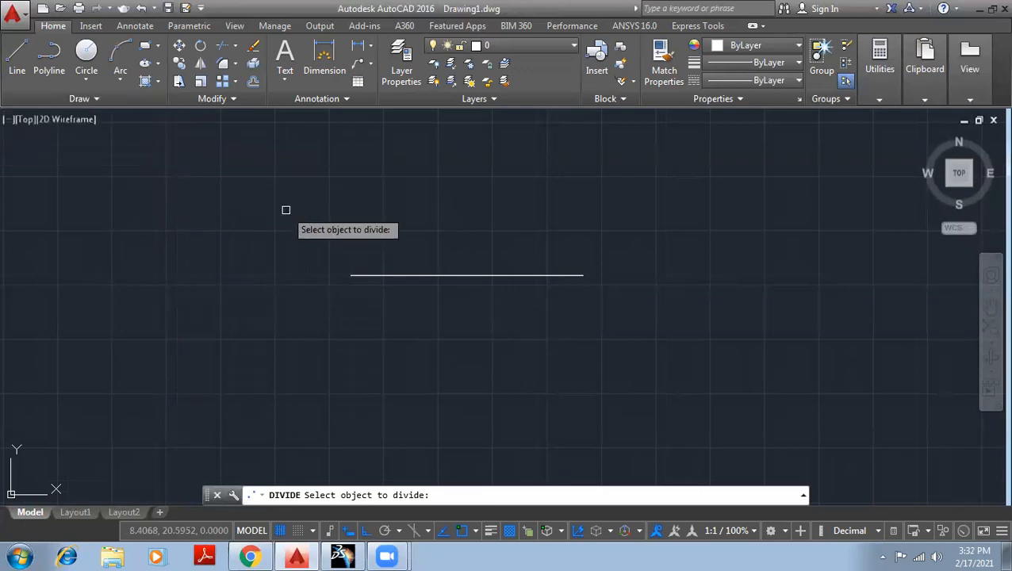
{"action": "left_click", "coordinate": [394, 274]}
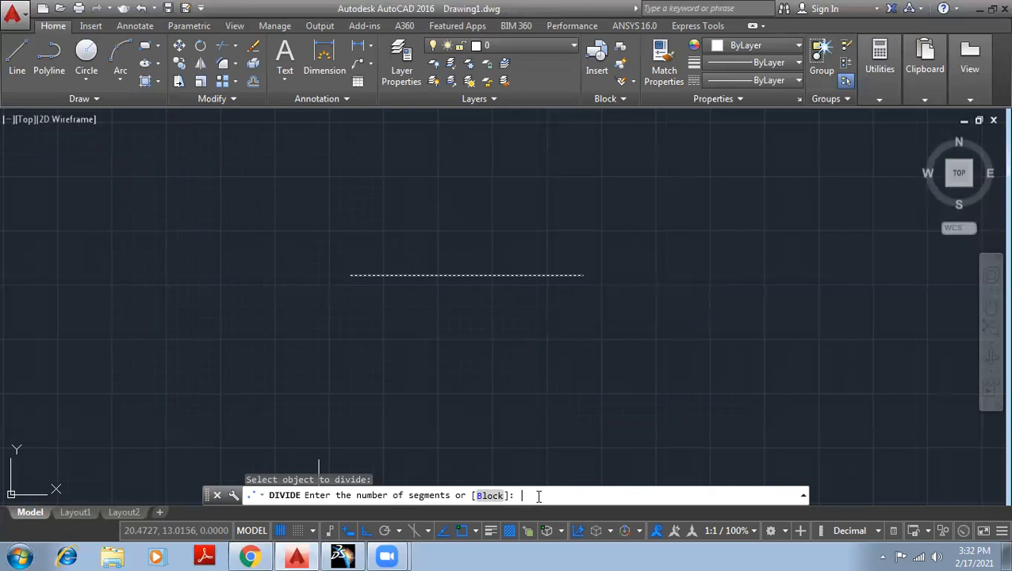
{"action": "type", "text": "3"}
{"action": "key", "text": "Return"}
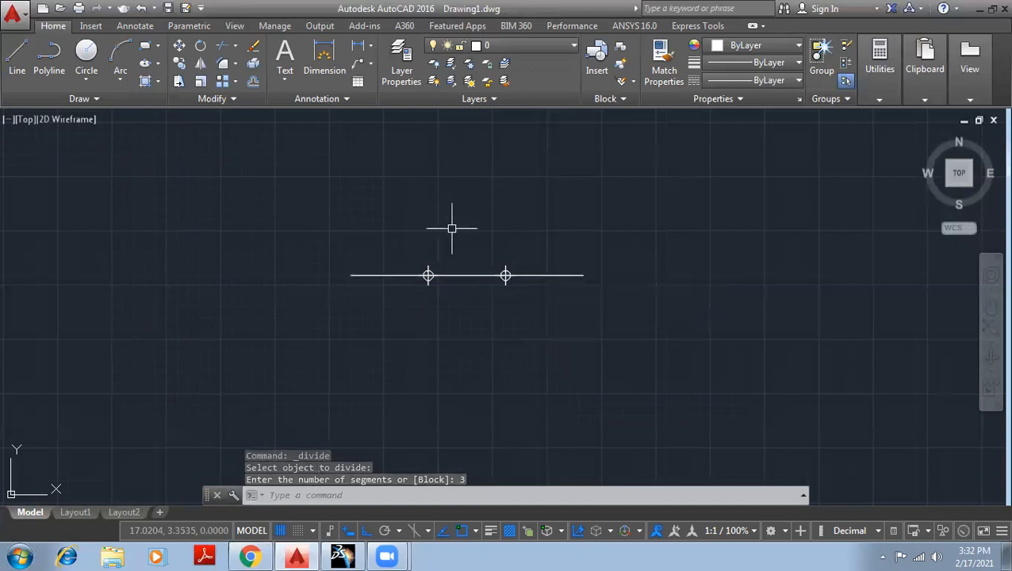
Select the divided line to examine whether it is still one object, and clear the selection.
{"action": "scroll", "coordinate": [452, 228], "scroll_direction": "up", "scroll_amount": 4}
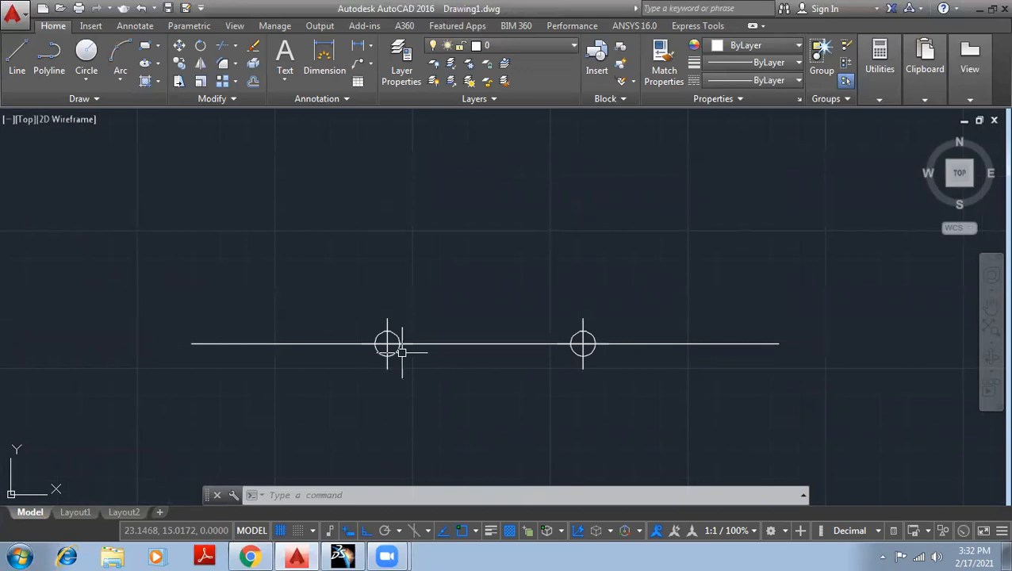
{"action": "left_click_drag", "start_coordinate": [318, 225], "coordinate": [307, 380]}
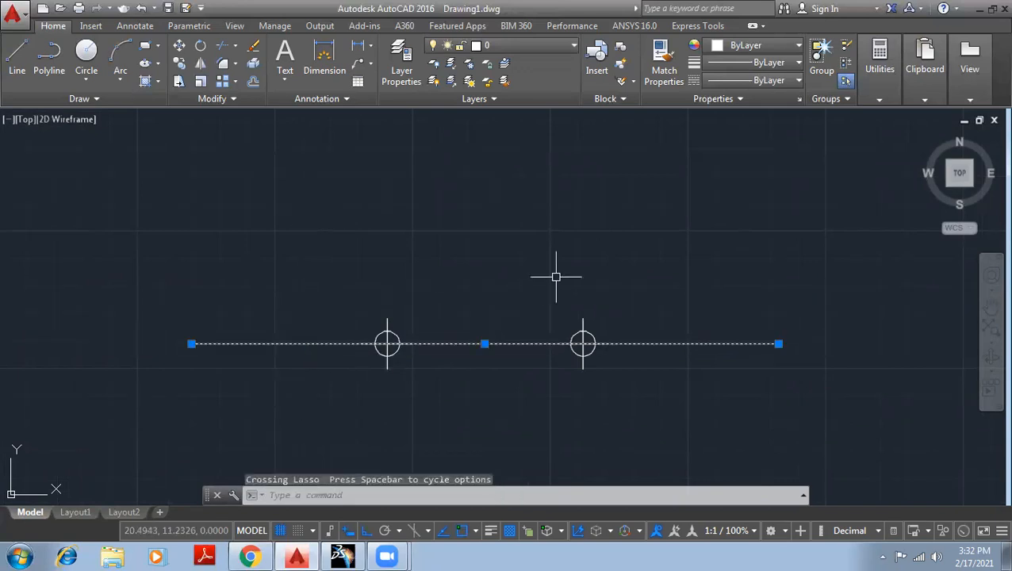
{"action": "key", "text": "Escape"}
{"action": "key", "text": "Escape"}
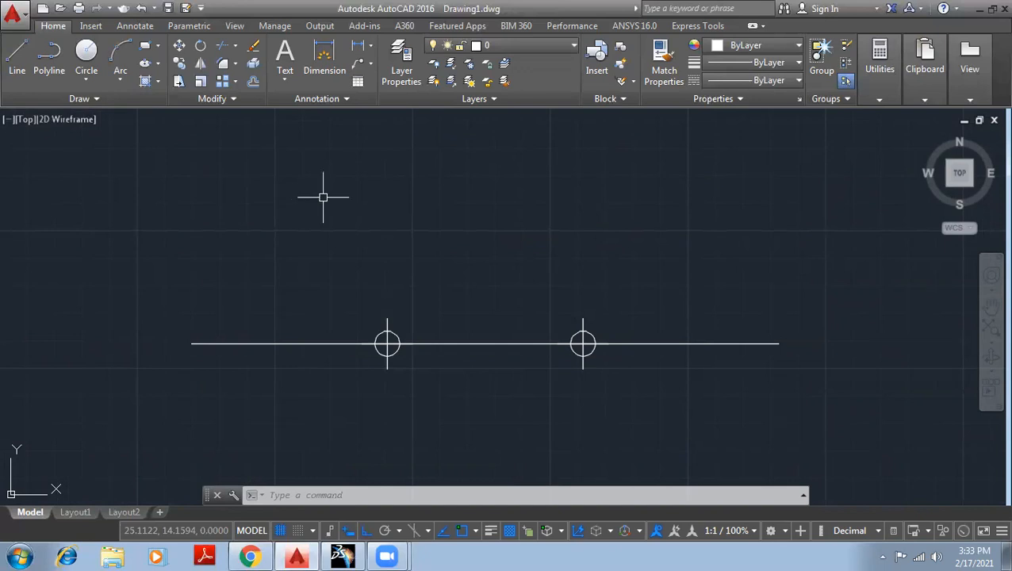
{"action": "left_click", "coordinate": [102, 100]}
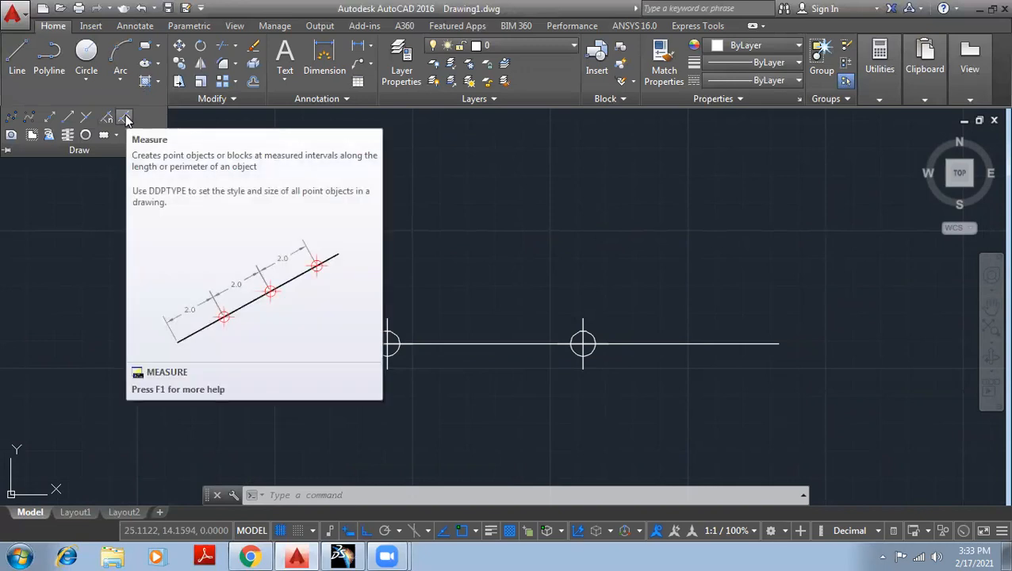
{"action": "left_click", "coordinate": [126, 117]}
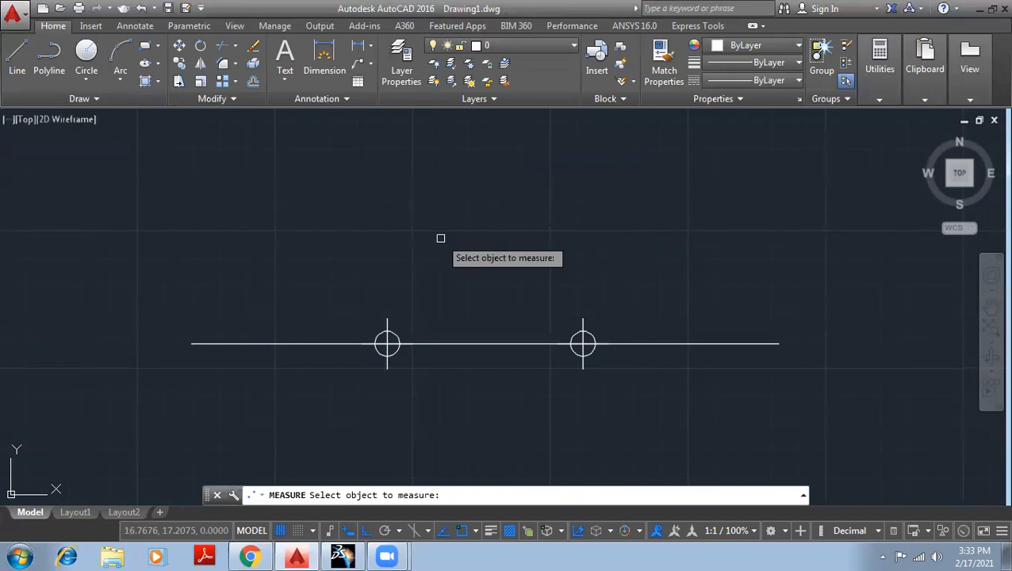
{"action": "key", "text": "Escape"}
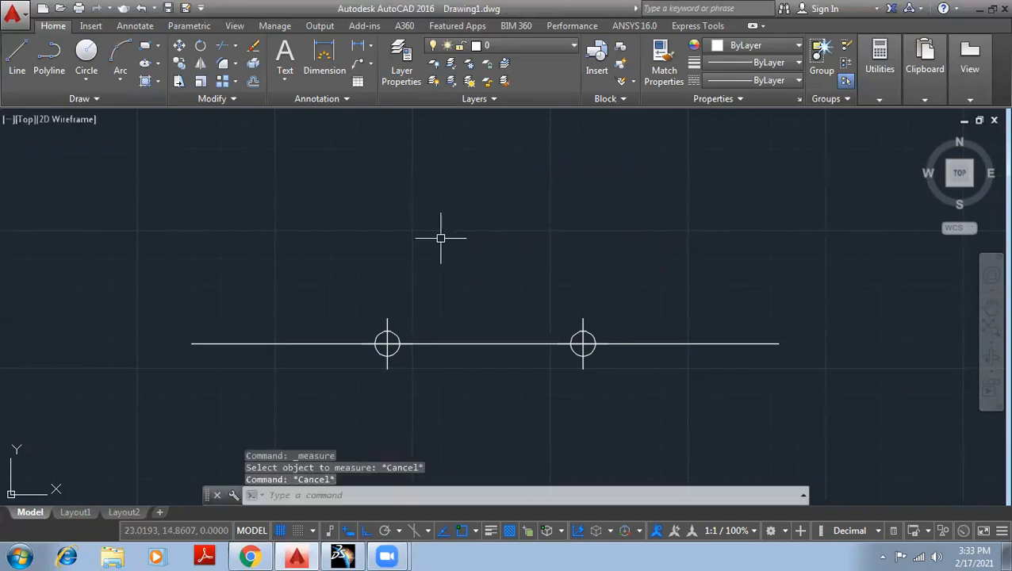
Undo the division of the line so that the division points are removed.
{"action": "key", "text": "ctrl+z"}
{"action": "key", "text": "ctrl+z"}
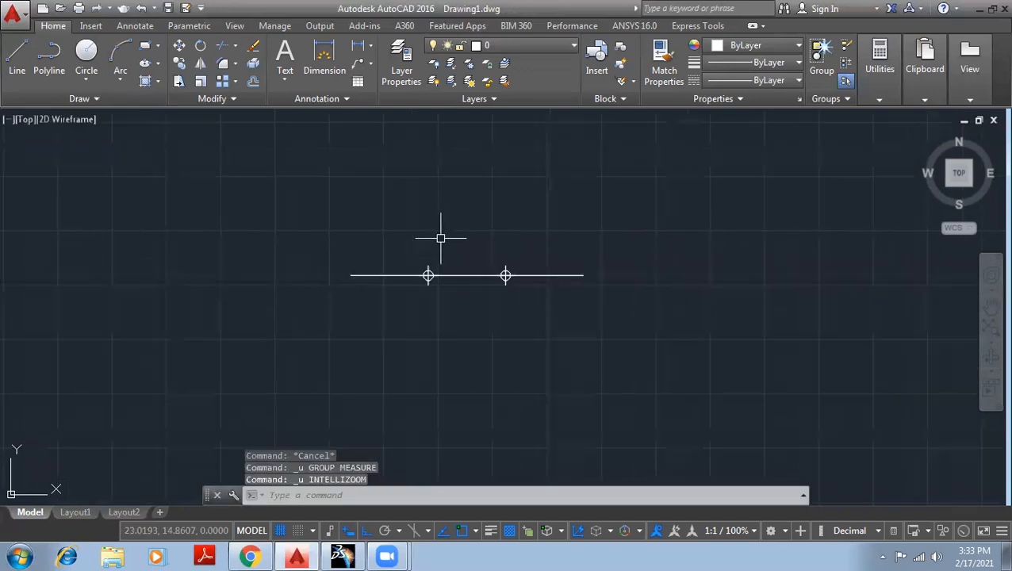
{"action": "key", "text": "ctrl+z"}
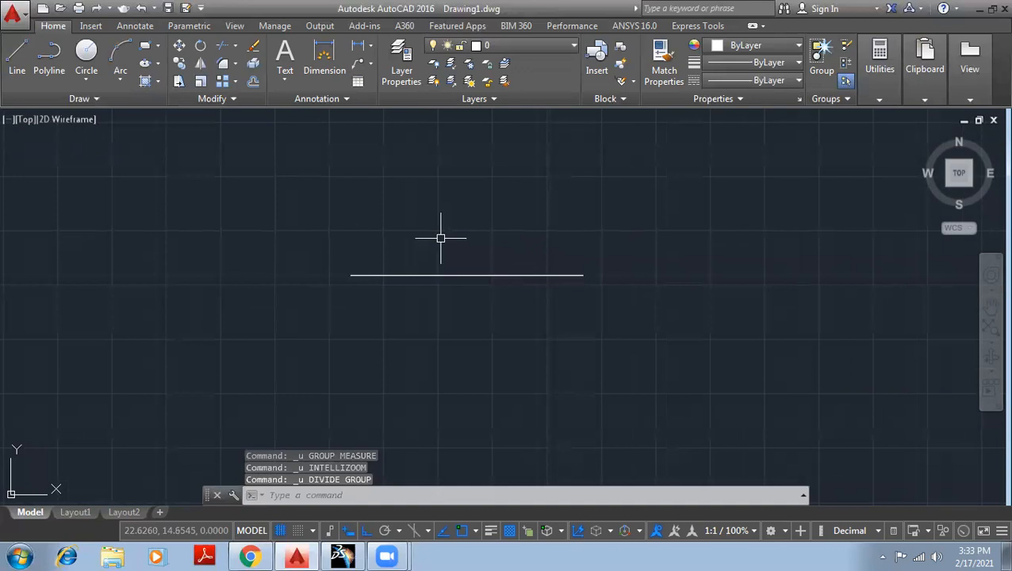
{"action": "left_click", "coordinate": [115, 97]}
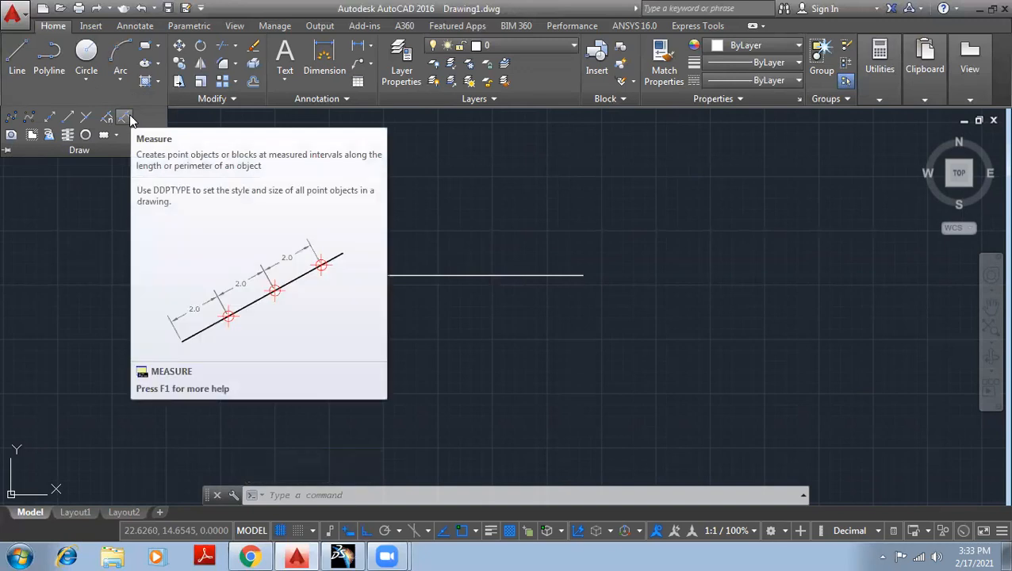
{"action": "scroll", "coordinate": [131, 121], "scroll_direction": "up", "scroll_amount": 2}
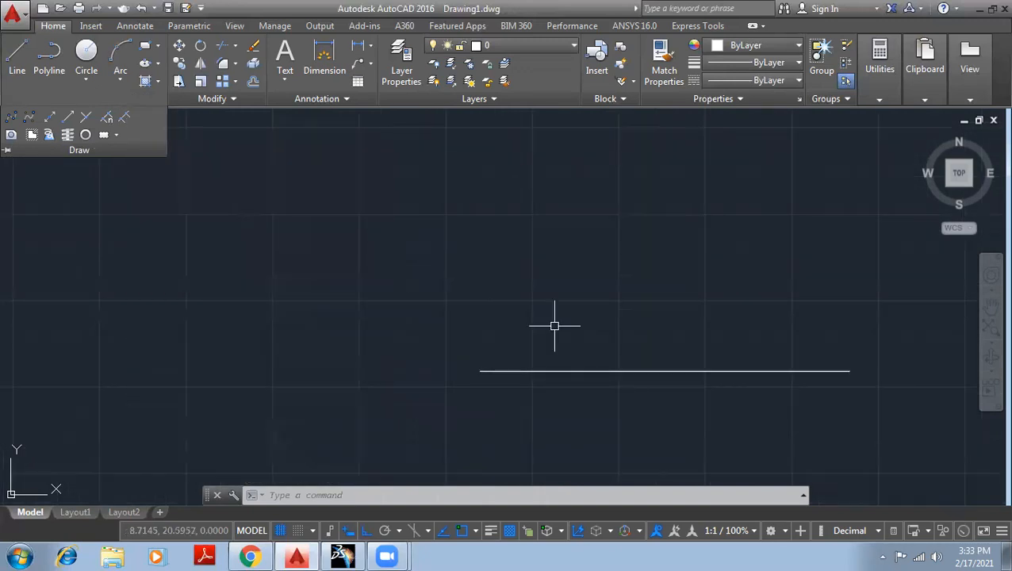
{"action": "scroll", "coordinate": [578, 315], "scroll_direction": "down", "scroll_amount": 2}
{"action": "middle_click_drag", "start_coordinate": [630, 296], "coordinate": [413, 232]}
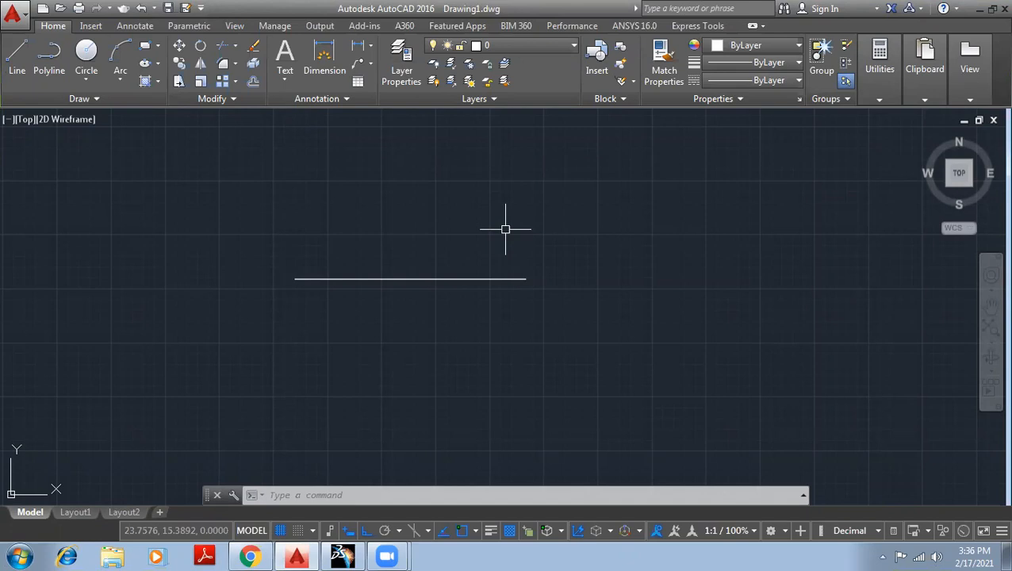
Start the Divide command again and select the horizontal line as the object to divide.
{"action": "left_click", "coordinate": [104, 98]}
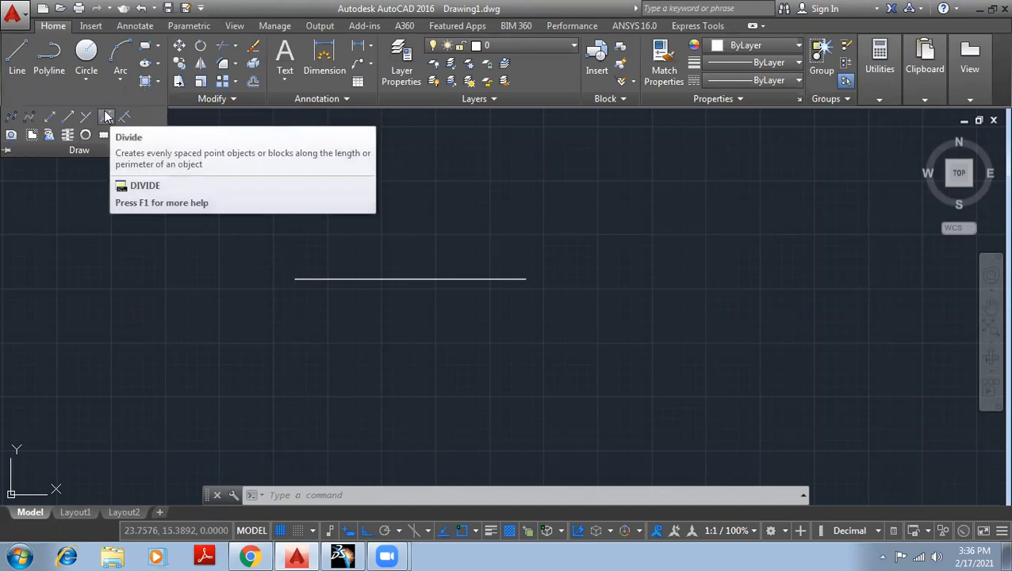
{"action": "left_click", "coordinate": [108, 117]}
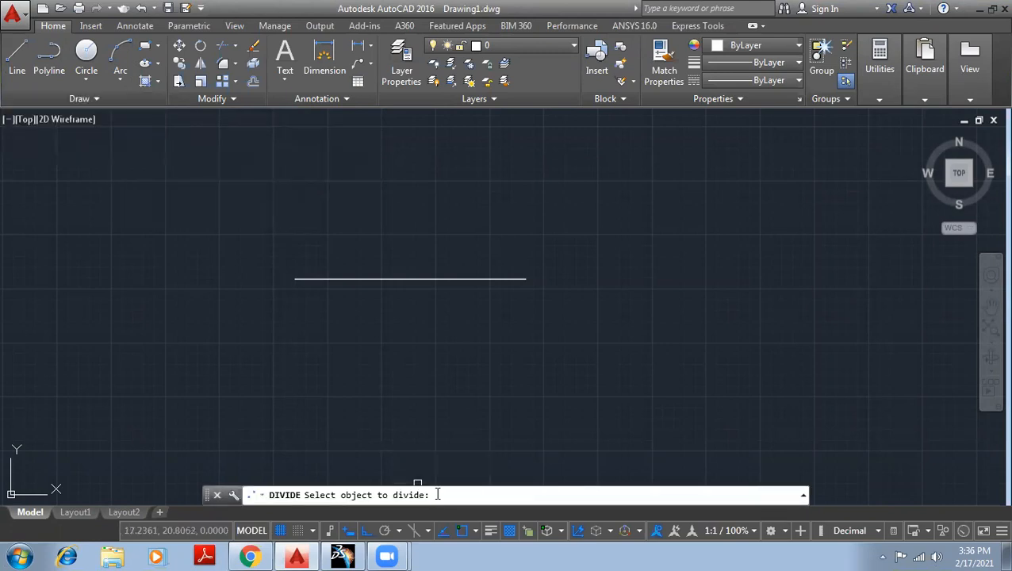
{"action": "left_click", "coordinate": [397, 280]}
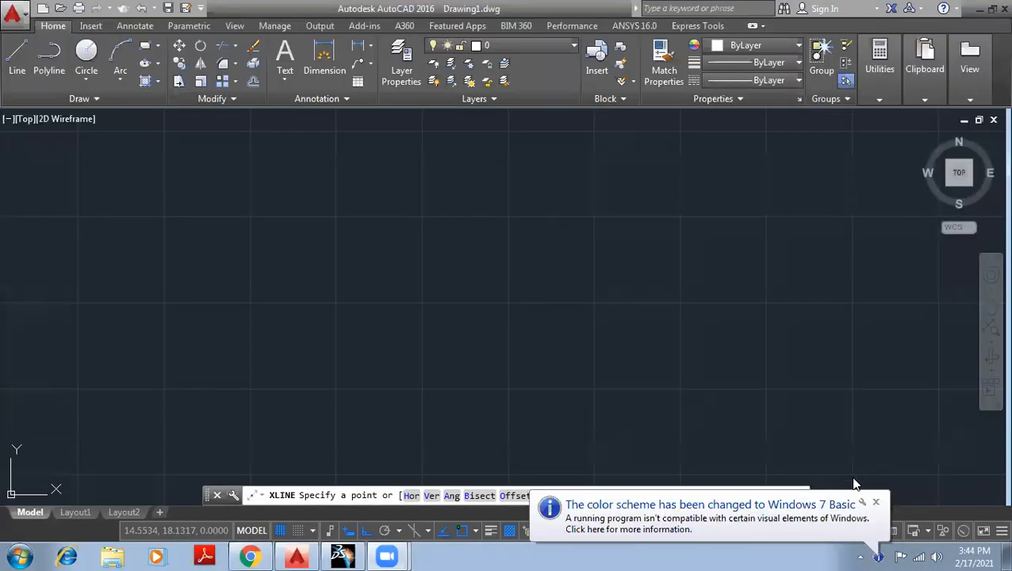
Draw eleven horizontal construction lines at irregular heights across the drawing with the Hor option, and end the command.
{"action": "left_click", "coordinate": [877, 505]}
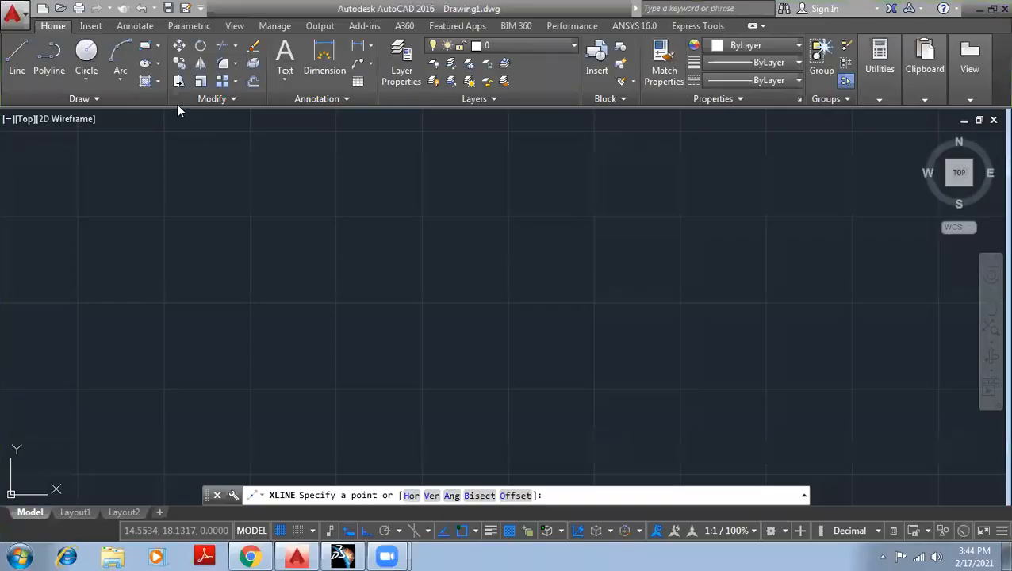
{"action": "left_click", "coordinate": [93, 99]}
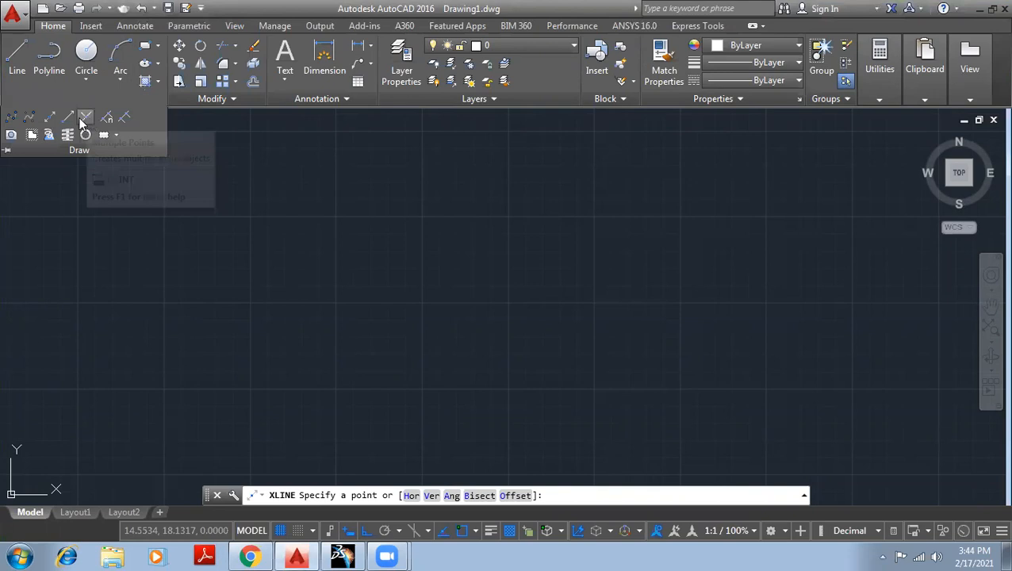
{"action": "left_click", "coordinate": [49, 119]}
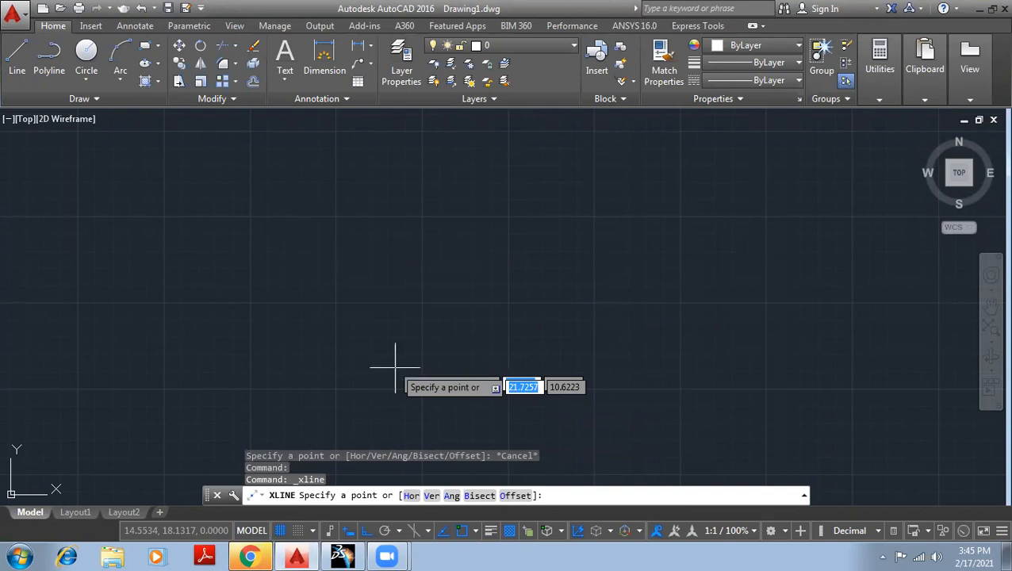
{"action": "left_click", "coordinate": [410, 496]}
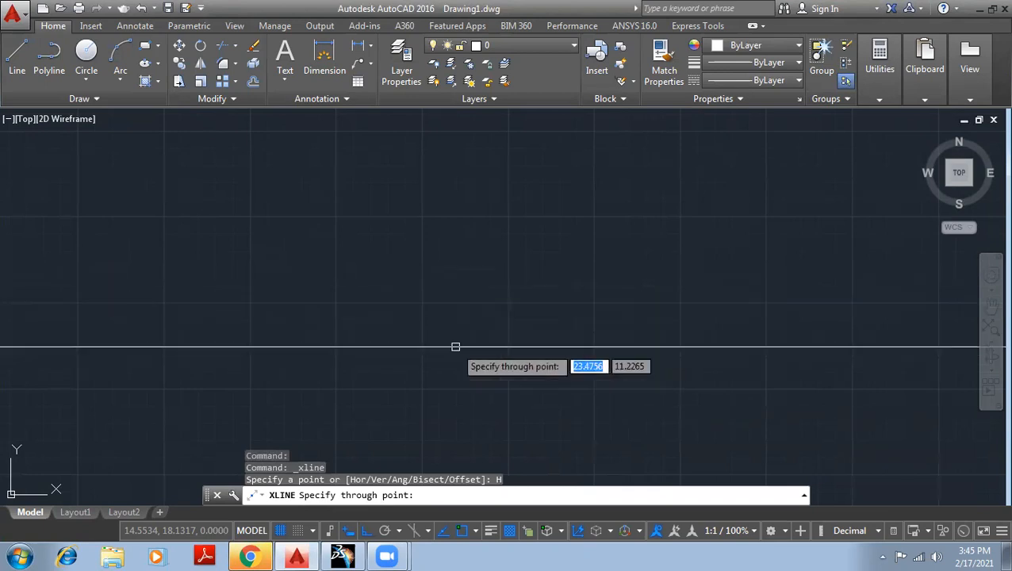
{"action": "left_click", "coordinate": [422, 389]}
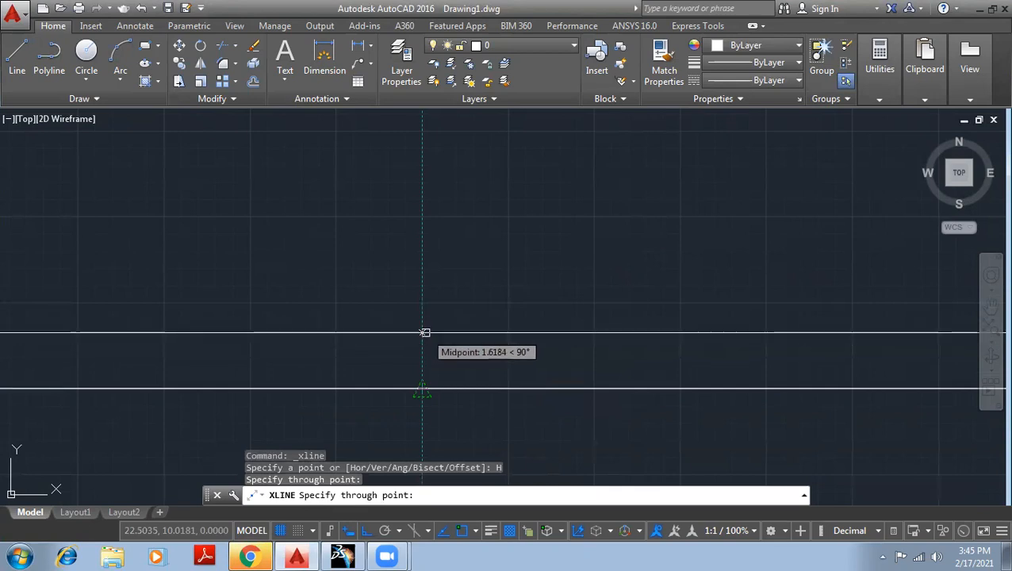
{"action": "left_click", "coordinate": [424, 332]}
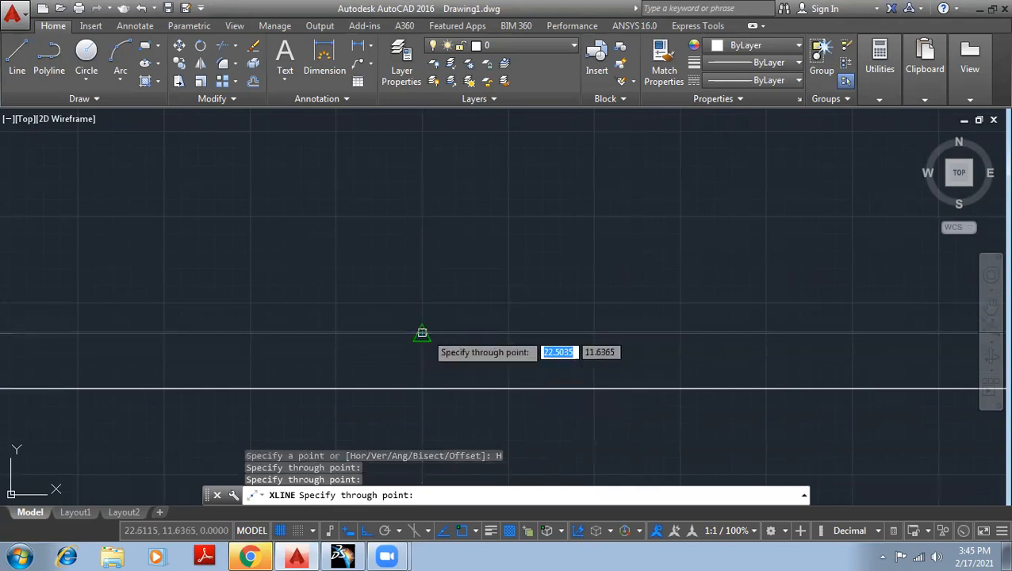
{"action": "left_click", "coordinate": [523, 250]}
{"action": "left_click", "coordinate": [543, 201]}
{"action": "left_click", "coordinate": [583, 128]}
{"action": "left_click", "coordinate": [613, 184]}
{"action": "left_click", "coordinate": [617, 226]}
{"action": "left_click", "coordinate": [619, 272]}
{"action": "left_click", "coordinate": [619, 300]}
{"action": "left_click", "coordinate": [627, 370]}
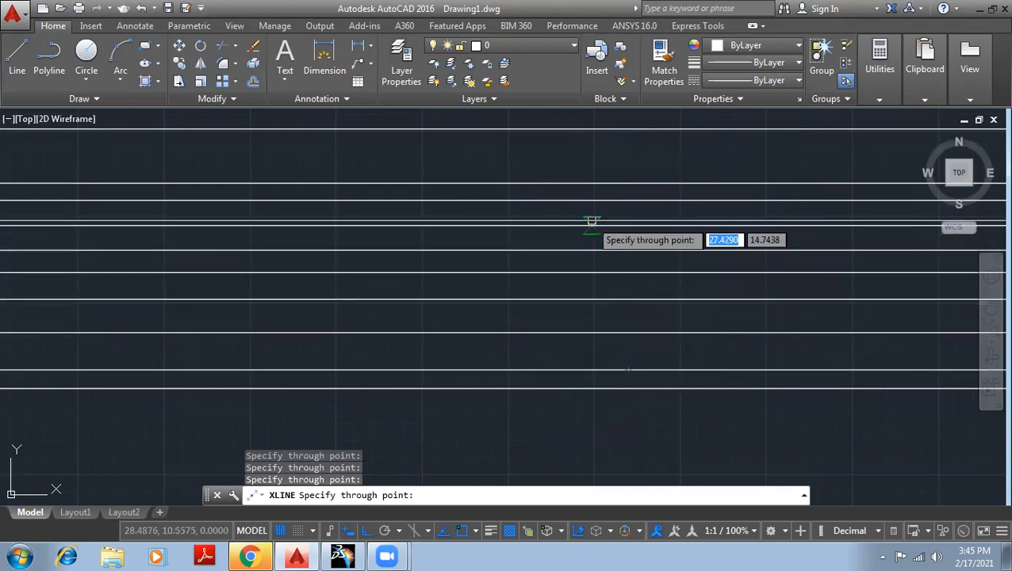
{"action": "left_click", "coordinate": [571, 162]}
{"action": "key", "text": "Return"}
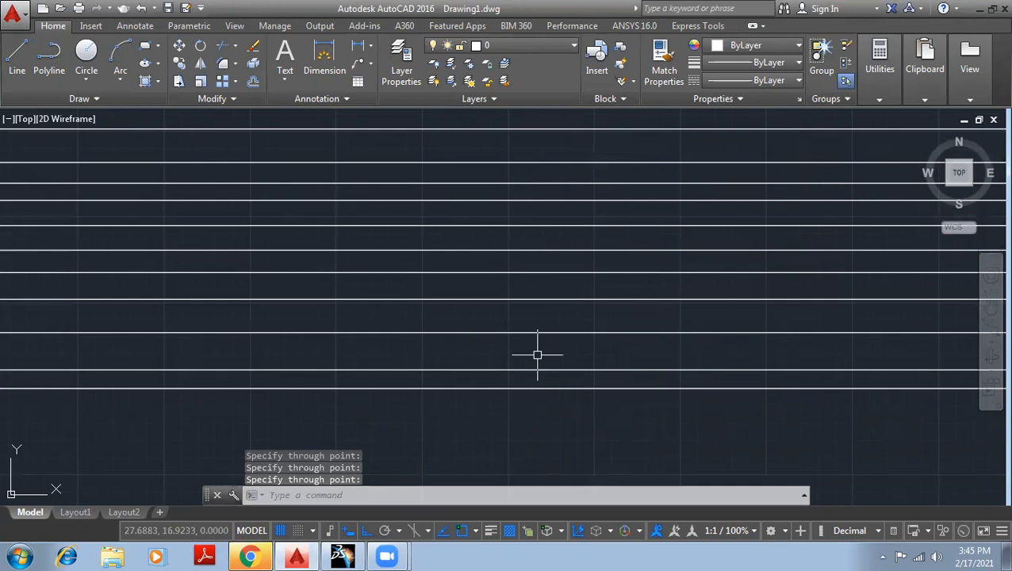
Examine how far the horizontal construction lines extend, both at a distance and up close.
{"action": "scroll", "coordinate": [635, 341], "scroll_direction": "down", "scroll_amount": 5}
{"action": "scroll", "coordinate": [659, 325], "scroll_direction": "down", "scroll_amount": 5}
{"action": "scroll", "coordinate": [162, 333], "scroll_direction": "down", "scroll_amount": 5}
{"action": "scroll", "coordinate": [583, 317], "scroll_direction": "down", "scroll_amount": 5}
{"action": "scroll", "coordinate": [429, 249], "scroll_direction": "up", "scroll_amount": 8}
{"action": "scroll", "coordinate": [459, 408], "scroll_direction": "up", "scroll_amount": 5}
{"action": "scroll", "coordinate": [458, 409], "scroll_direction": "up", "scroll_amount": 8}
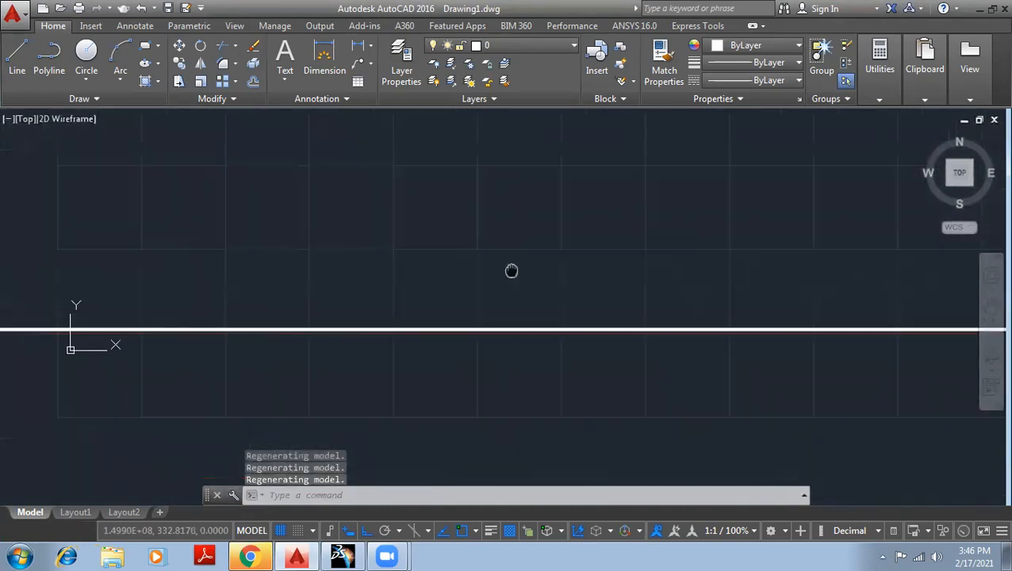
{"action": "scroll", "coordinate": [389, 287], "scroll_direction": "up", "scroll_amount": 6}
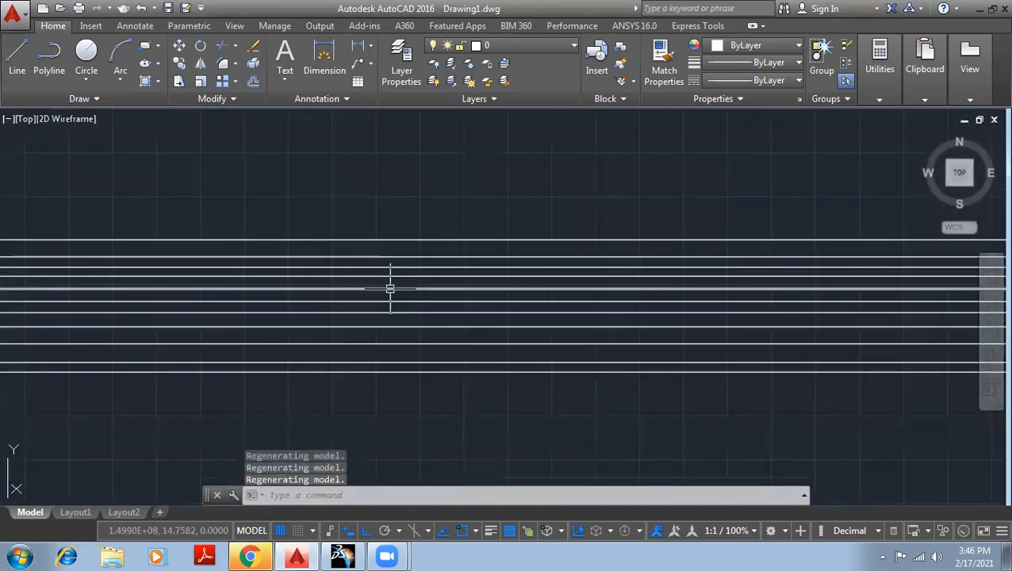
{"action": "scroll", "coordinate": [515, 309], "scroll_direction": "down", "scroll_amount": 3}
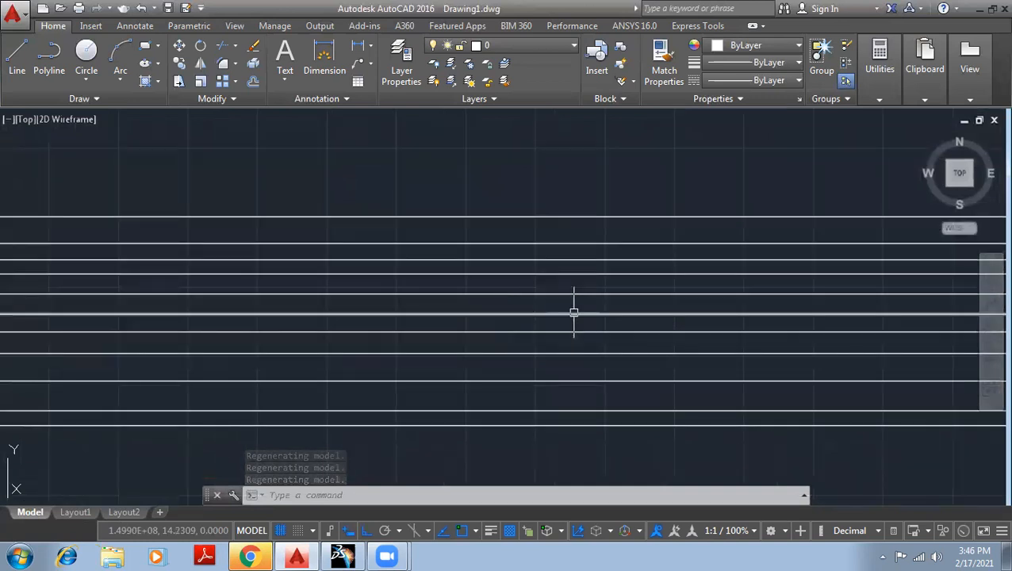
Delete the ten lower horizontal construction lines, keeping only the uppermost one.
{"action": "left_click", "coordinate": [584, 445]}
{"action": "left_click", "coordinate": [463, 239]}
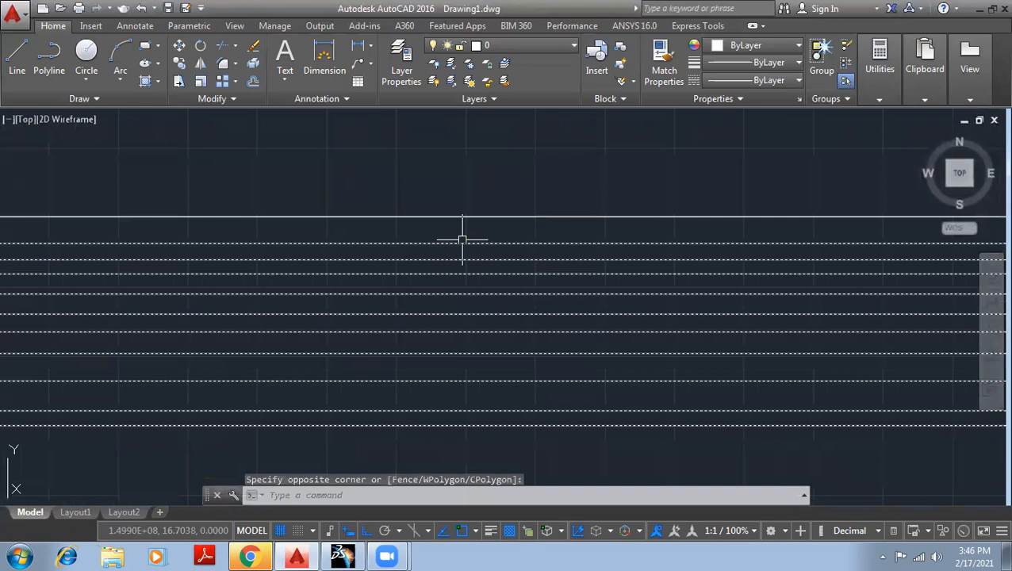
{"action": "key", "text": "Delete"}
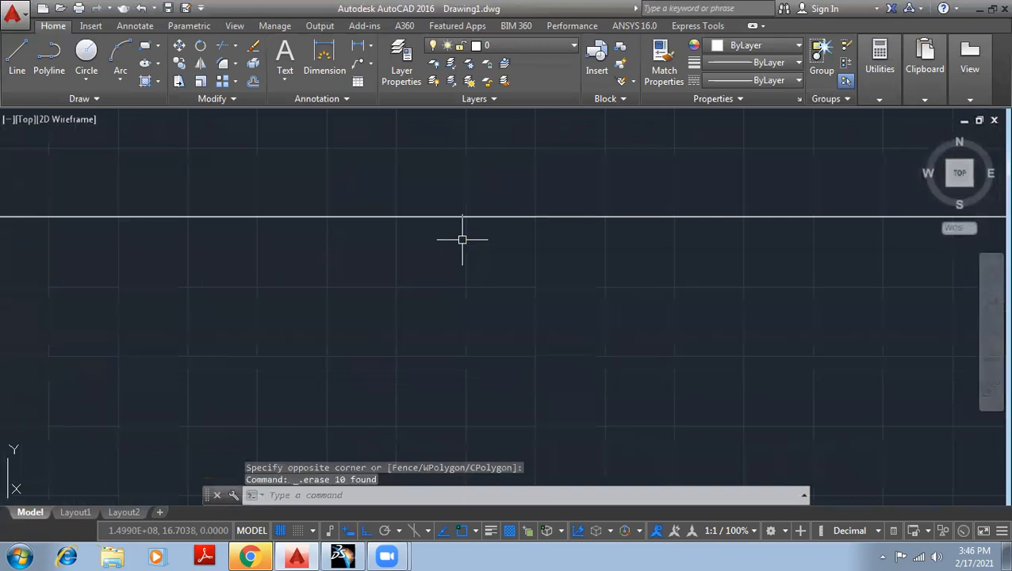
{"action": "key", "text": "Return"}
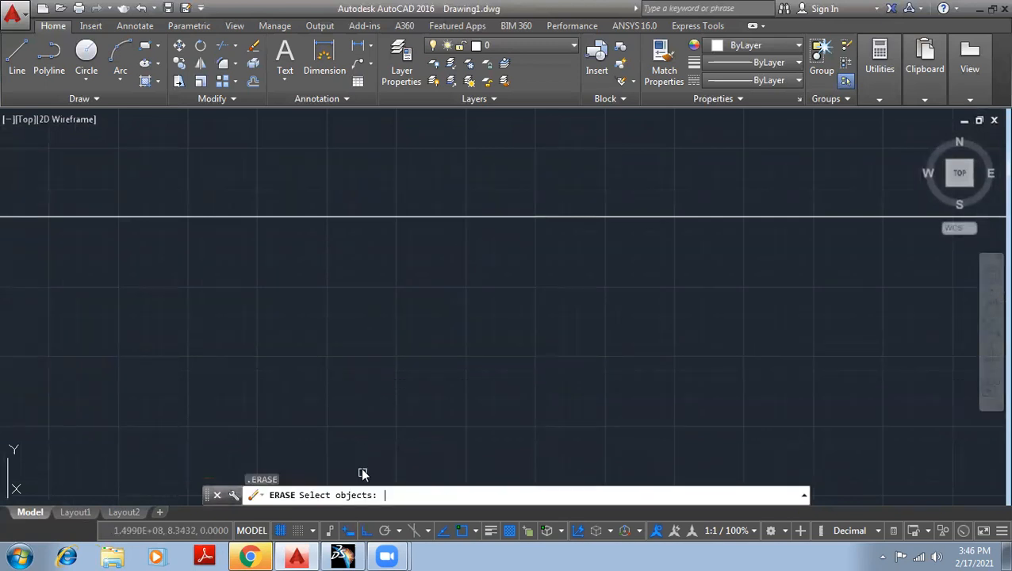
Create three construction lines below the remaining horizontal one, each spaced 20 units apart, using the Construction Line Offset option.
{"action": "left_click", "coordinate": [91, 100]}
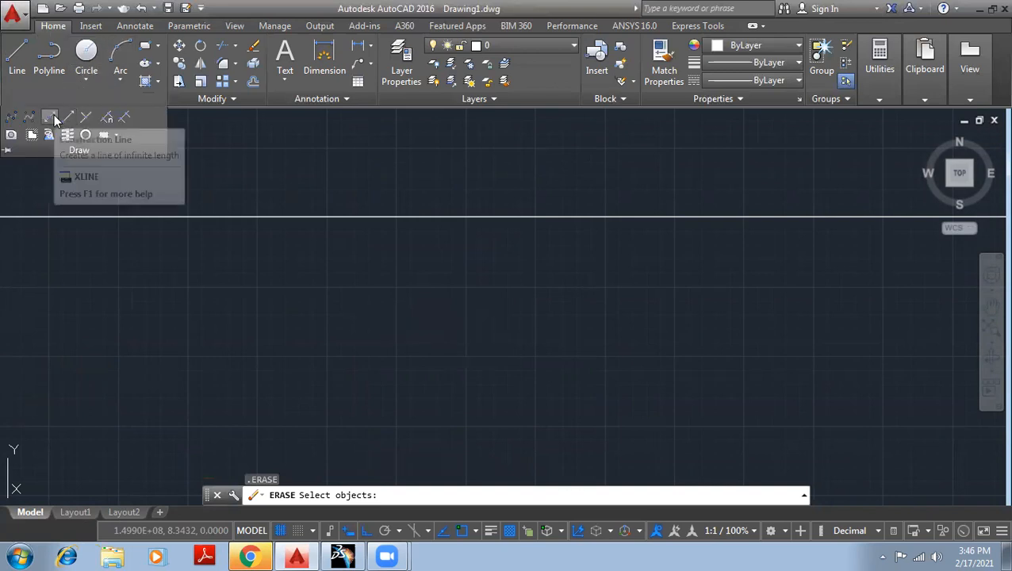
{"action": "left_click", "coordinate": [52, 118]}
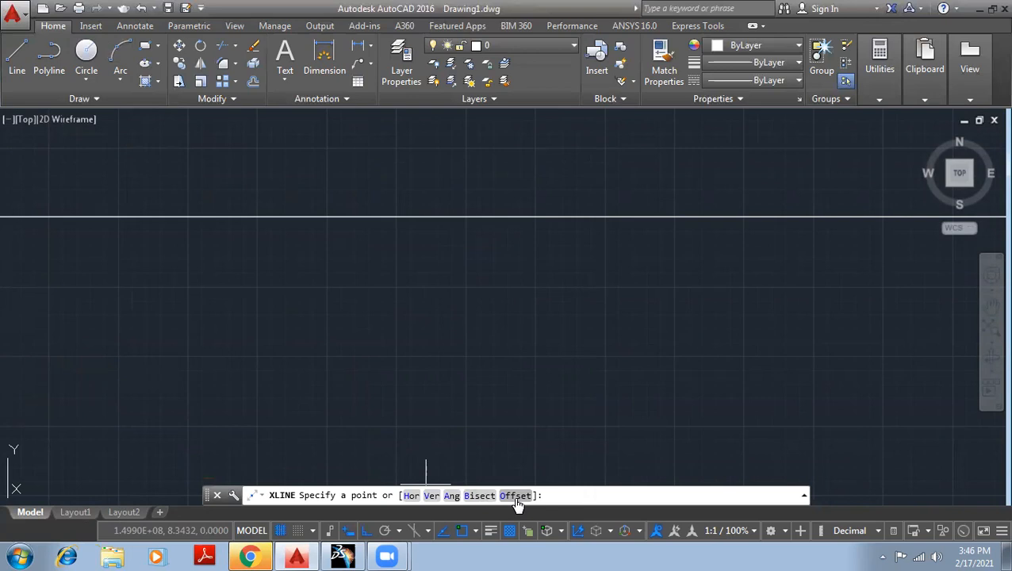
{"action": "left_click", "coordinate": [516, 497]}
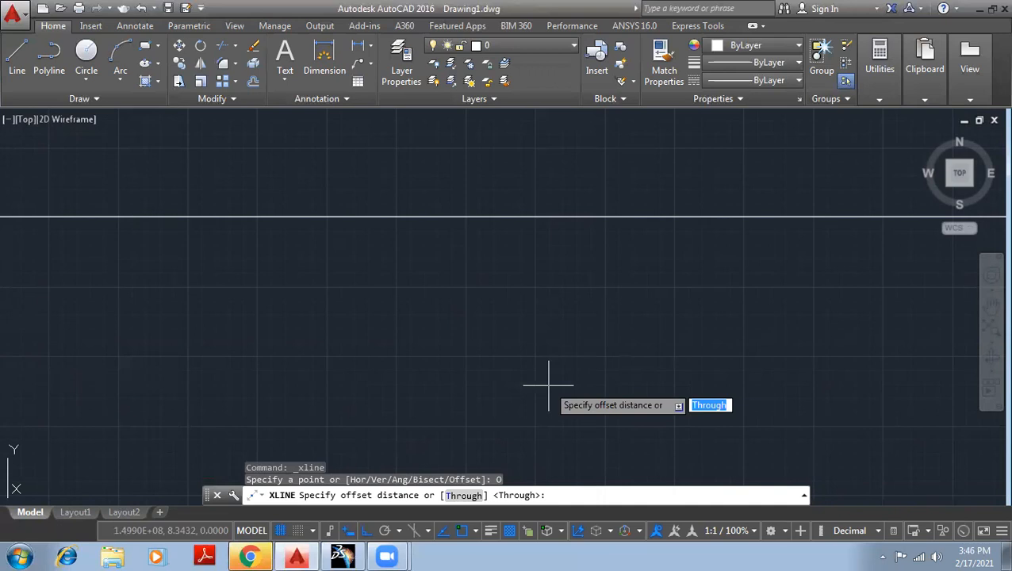
{"action": "type", "text": "20"}
{"action": "key", "text": "Return"}
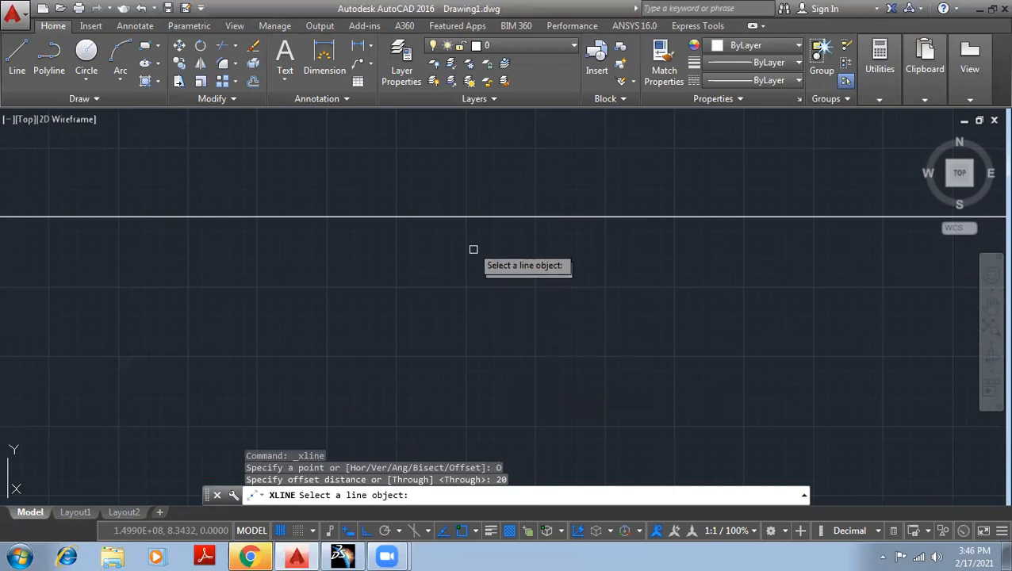
{"action": "left_click", "coordinate": [461, 213]}
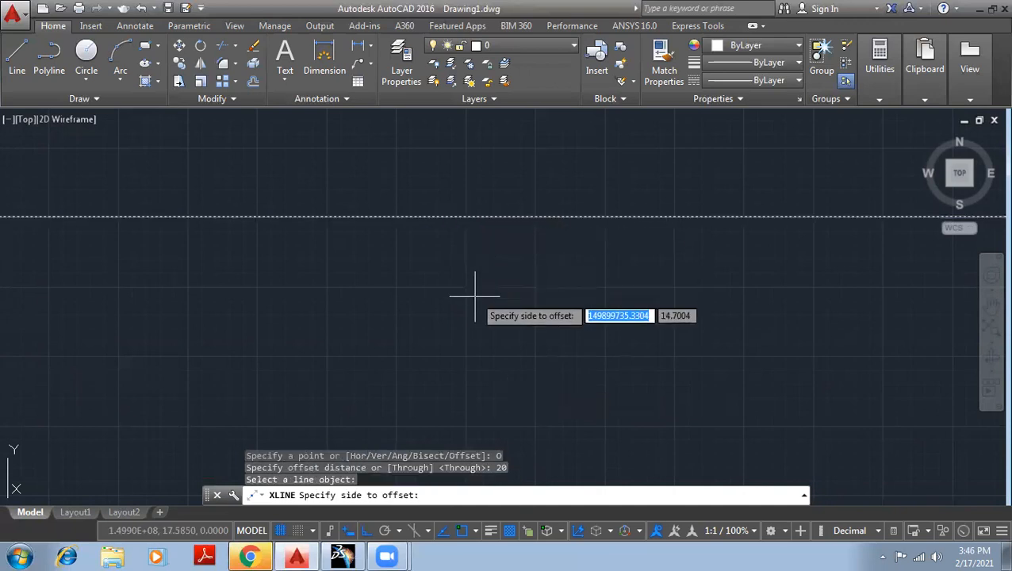
{"action": "left_click", "coordinate": [449, 336]}
{"action": "middle_click_drag", "start_coordinate": [511, 341], "coordinate": [522, 263]}
{"action": "left_click", "coordinate": [493, 292]}
{"action": "left_click", "coordinate": [512, 353]}
{"action": "left_click", "coordinate": [511, 346]}
{"action": "left_click", "coordinate": [526, 397]}
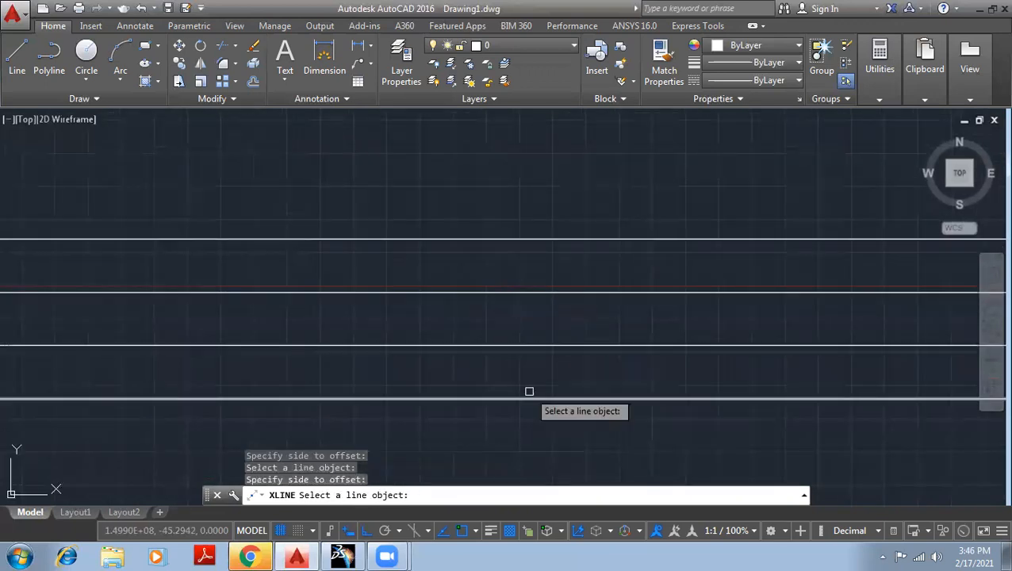
Offset two more construction lines upward from the original line at the same 20-unit spacing, and end the command.
{"action": "left_click", "coordinate": [509, 239]}
{"action": "left_click", "coordinate": [511, 188]}
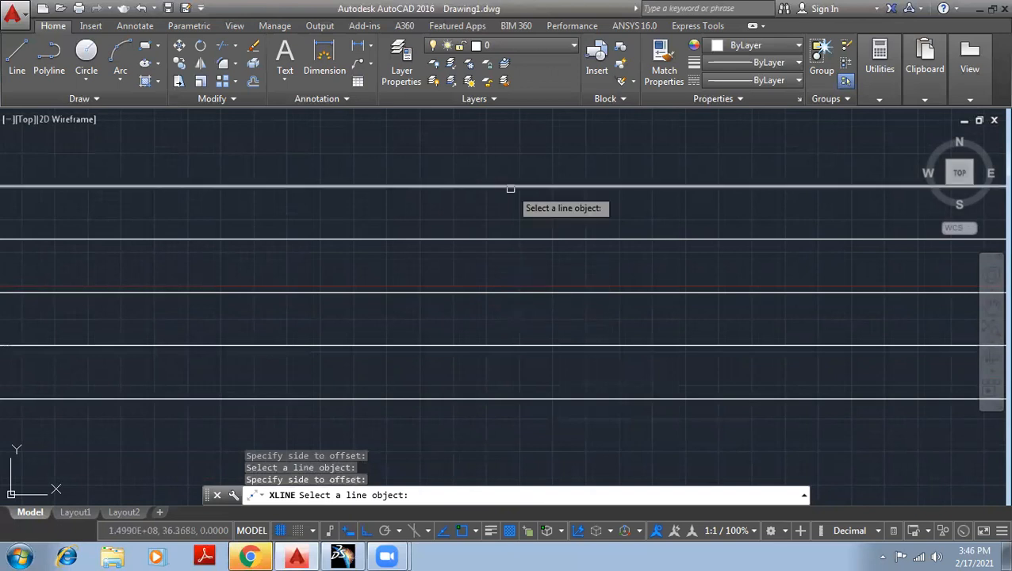
{"action": "left_click", "coordinate": [511, 188]}
{"action": "left_click", "coordinate": [520, 135]}
{"action": "scroll", "coordinate": [599, 223], "scroll_direction": "down", "scroll_amount": 2}
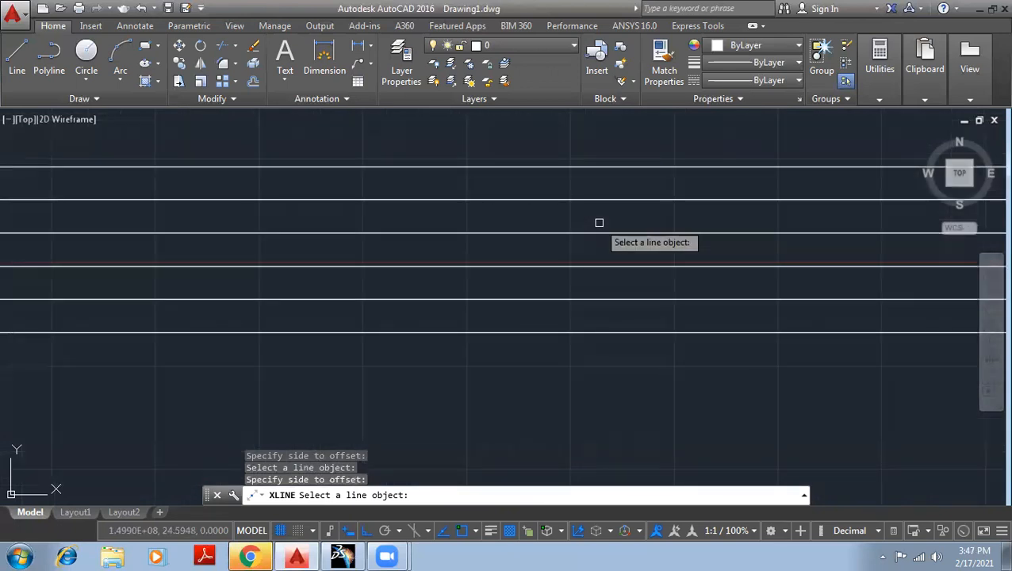
{"action": "key", "text": "Escape"}
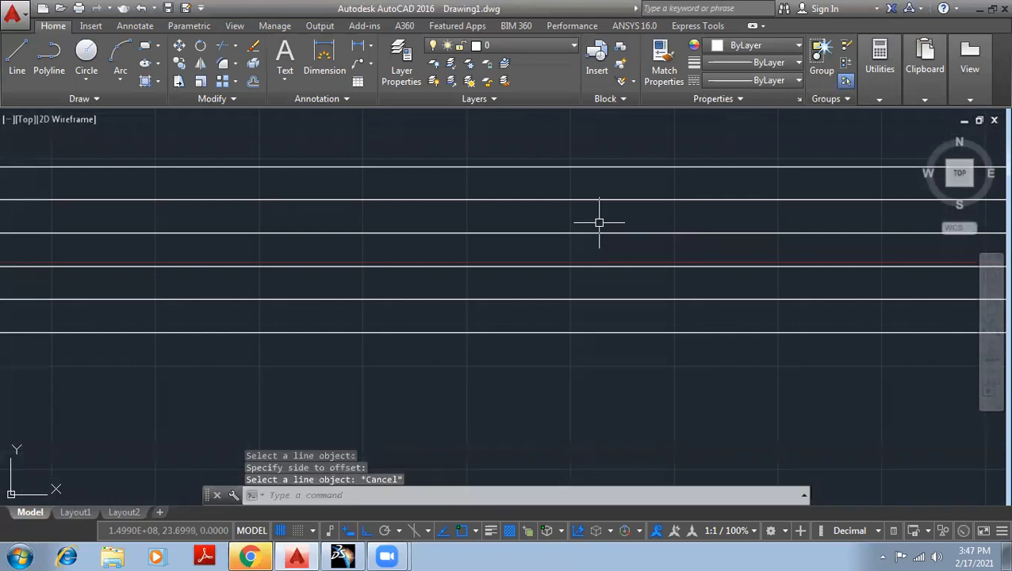
Undo the offset construction lines so that only the original horizontal one remains.
{"action": "key", "text": "ctrl+z"}
{"action": "scroll", "coordinate": [530, 230], "scroll_direction": "down", "scroll_amount": 4}
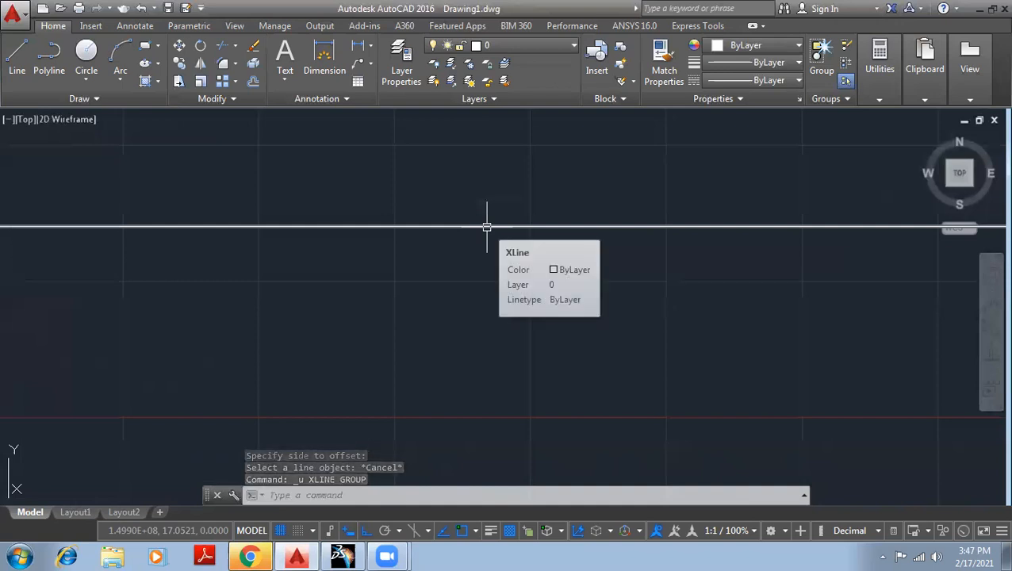
Draw a slanted line rising to the right across the horizontal construction line, with Ortho mode off.
{"action": "left_click", "coordinate": [20, 55]}
{"action": "left_click", "coordinate": [249, 296]}
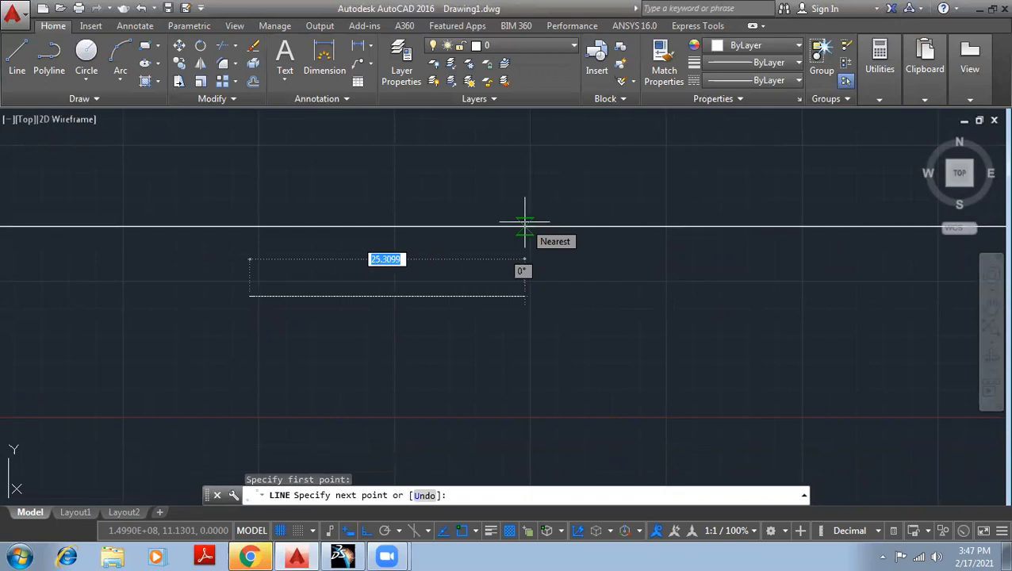
{"action": "key", "text": "F8"}
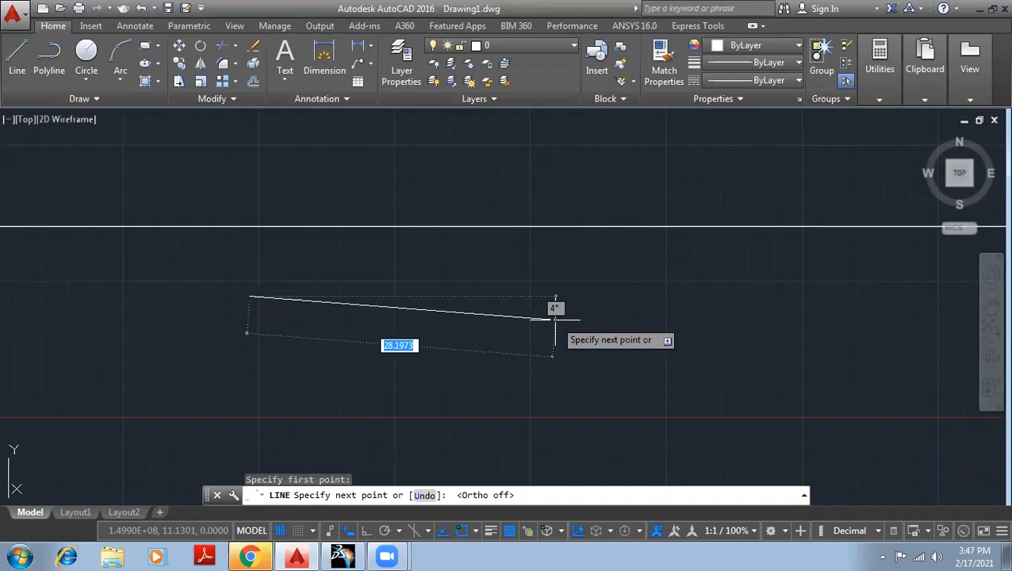
{"action": "left_click", "coordinate": [596, 137]}
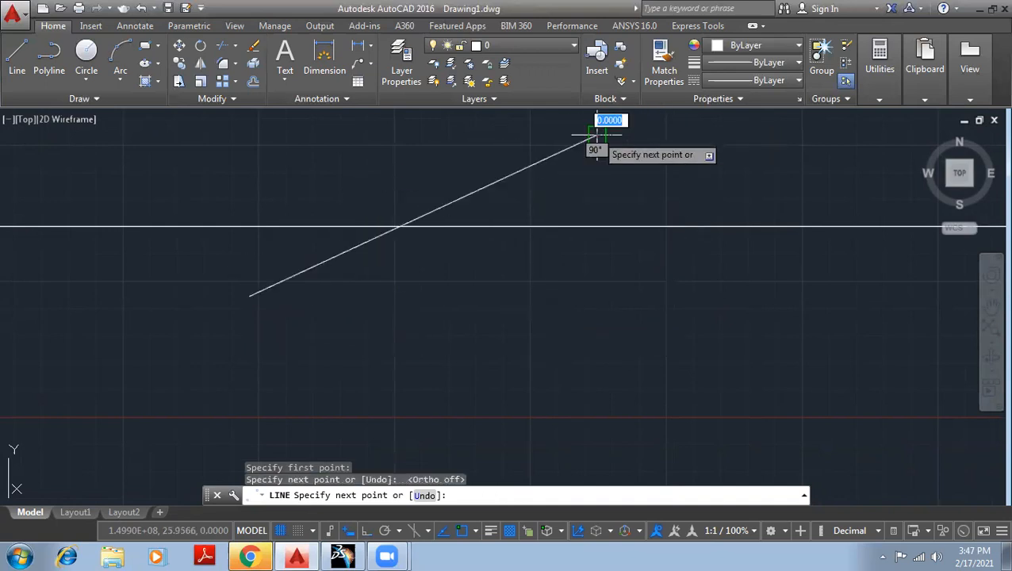
{"action": "right_click", "coordinate": [697, 161]}
{"action": "left_click", "coordinate": [726, 176]}
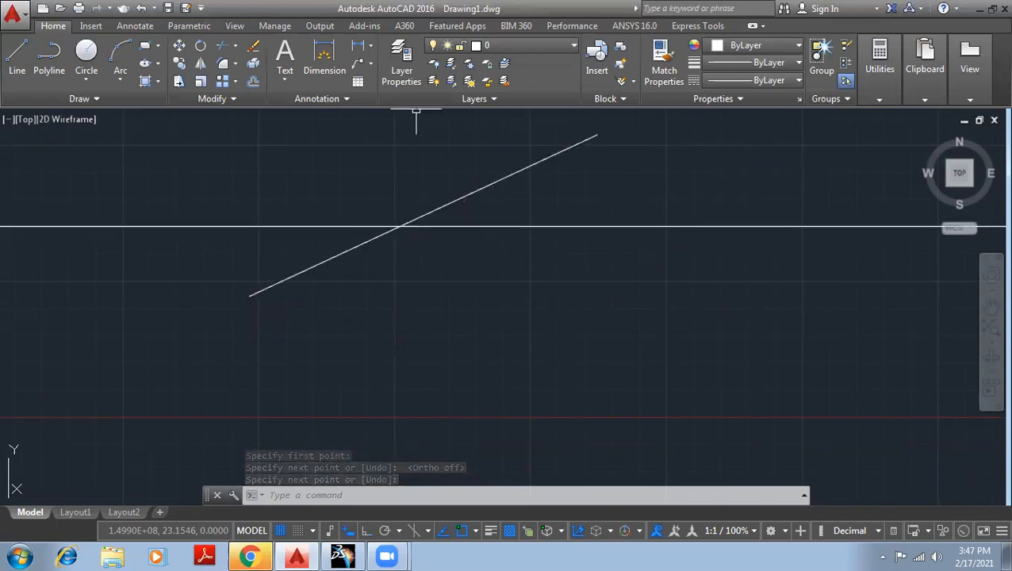
Draw a Bisect construction line between the horizontal and slanted lines, with its vertex at their intersection.
{"action": "left_click", "coordinate": [93, 99]}
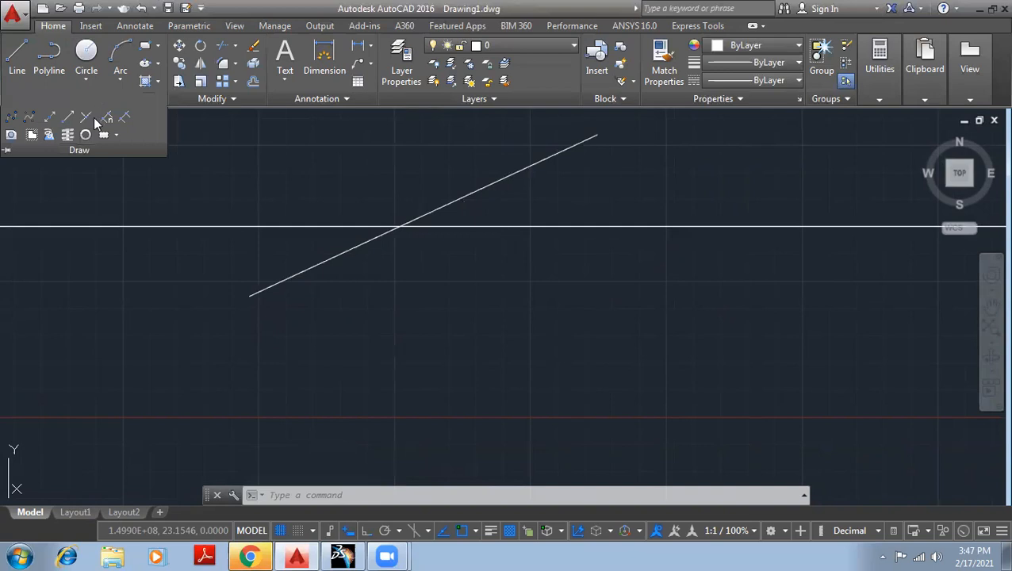
{"action": "left_click", "coordinate": [50, 117]}
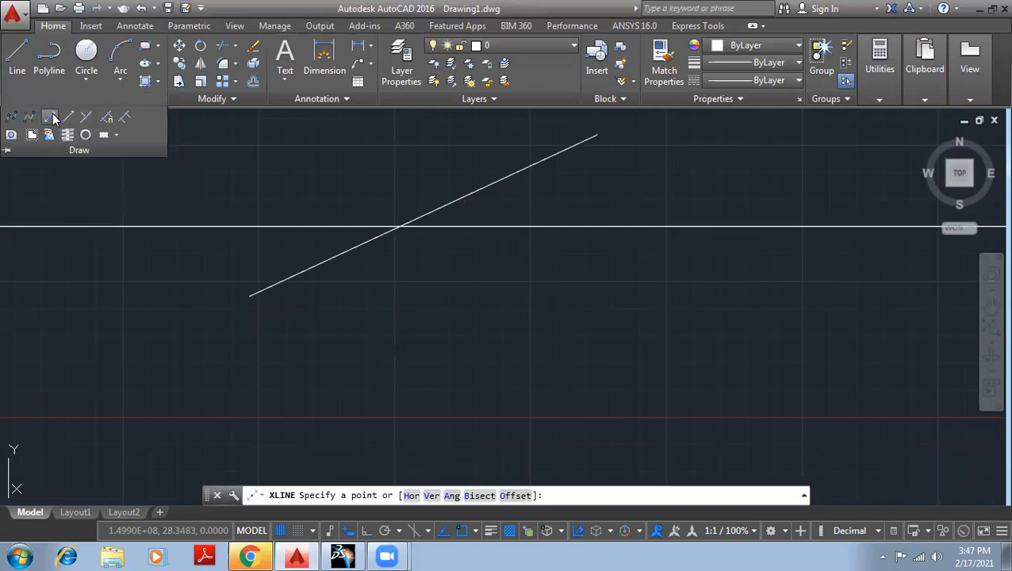
{"action": "left_click", "coordinate": [480, 495]}
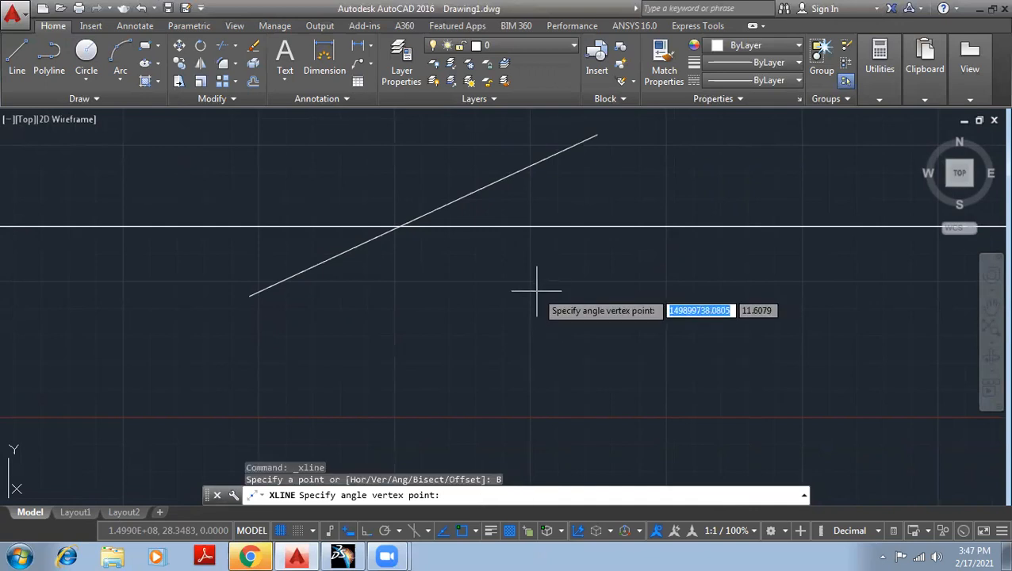
{"action": "left_click", "coordinate": [399, 226]}
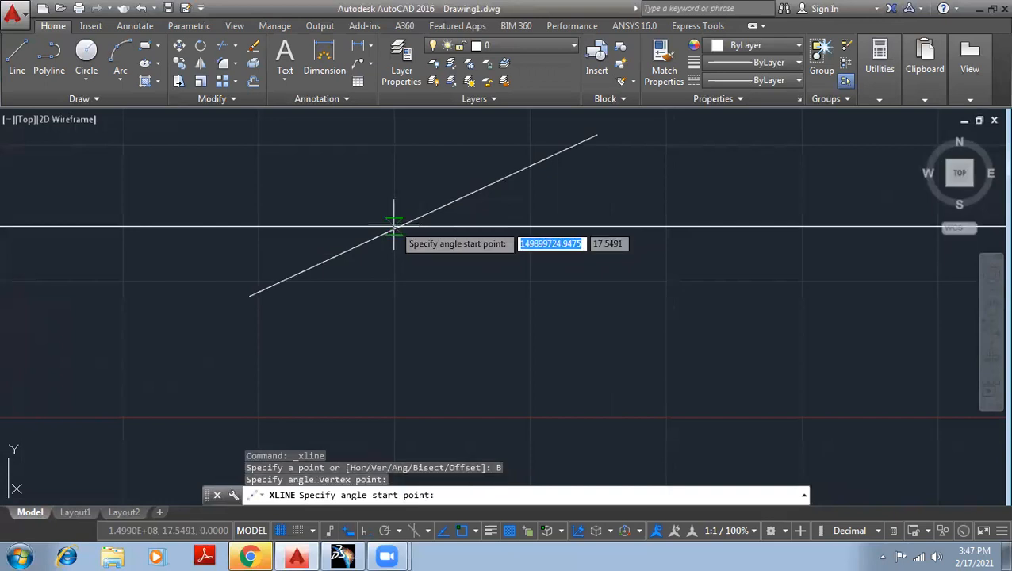
{"action": "left_click", "coordinate": [547, 216]}
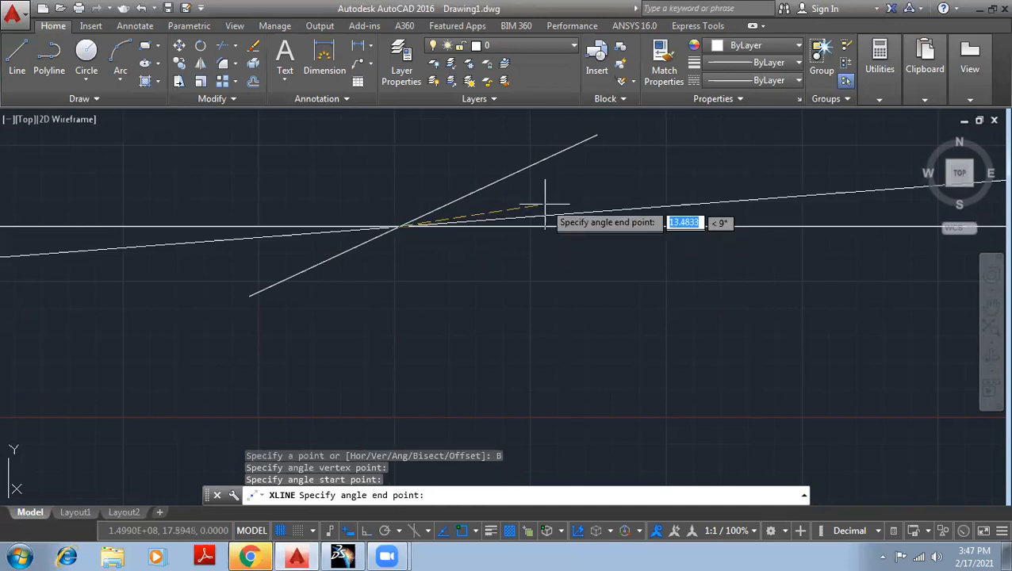
{"action": "left_click", "coordinate": [546, 167]}
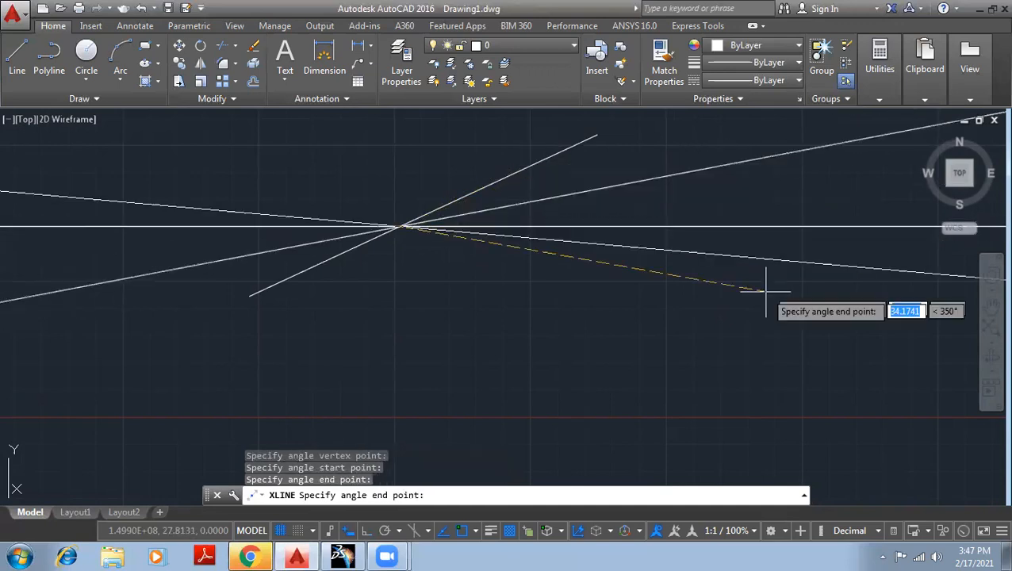
Add seven more bisecting construction lines at various angles through the same vertex, and end the command.
{"action": "left_click", "coordinate": [374, 313]}
{"action": "left_click", "coordinate": [251, 259]}
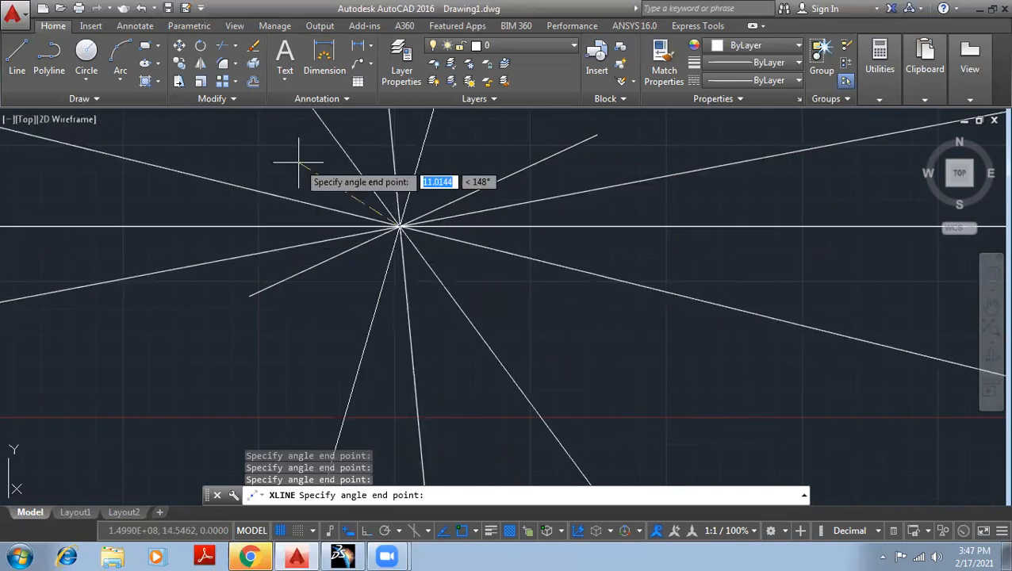
{"action": "left_click", "coordinate": [265, 165]}
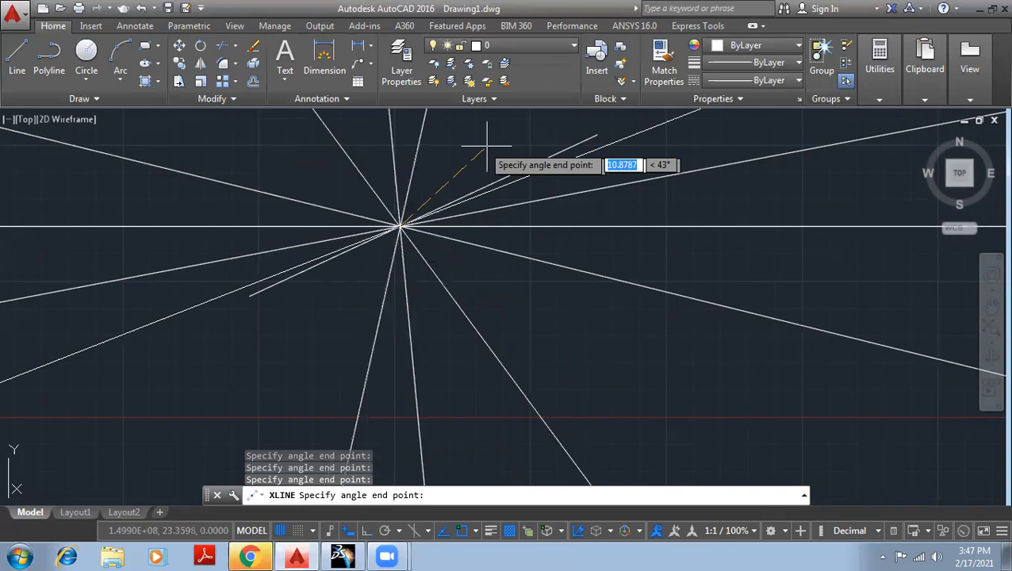
{"action": "left_click", "coordinate": [487, 147]}
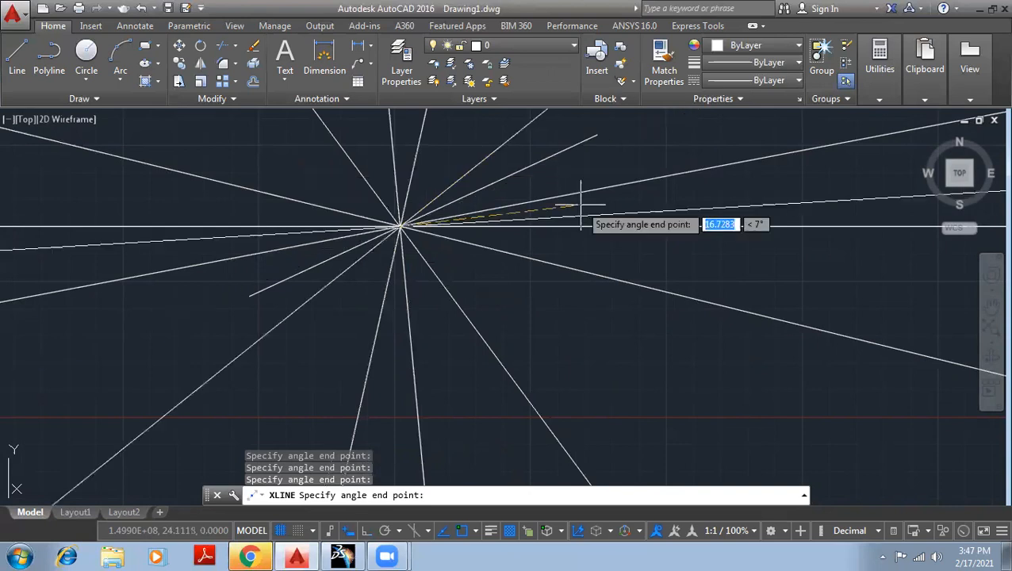
{"action": "left_click", "coordinate": [446, 153]}
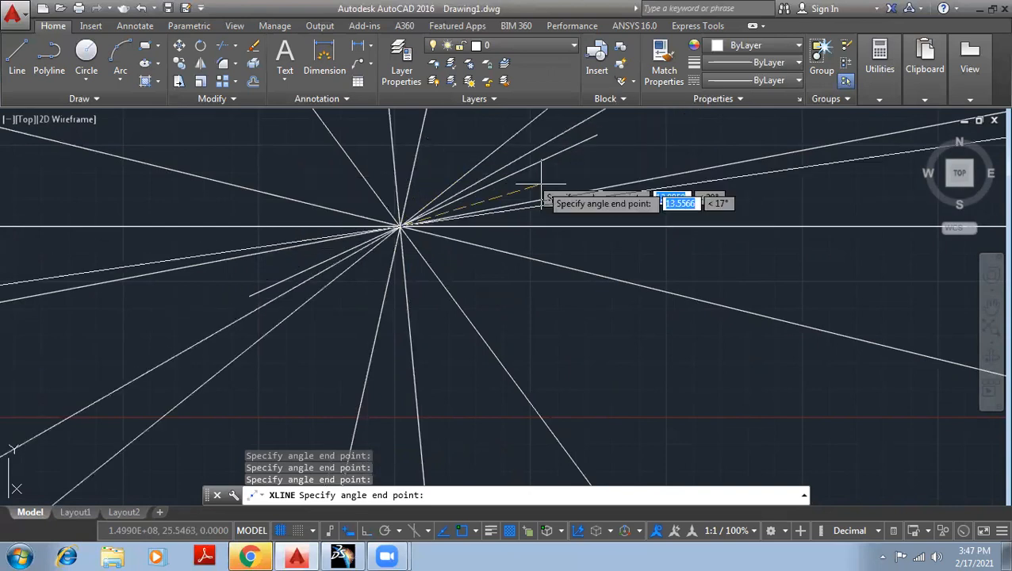
{"action": "left_click", "coordinate": [596, 302]}
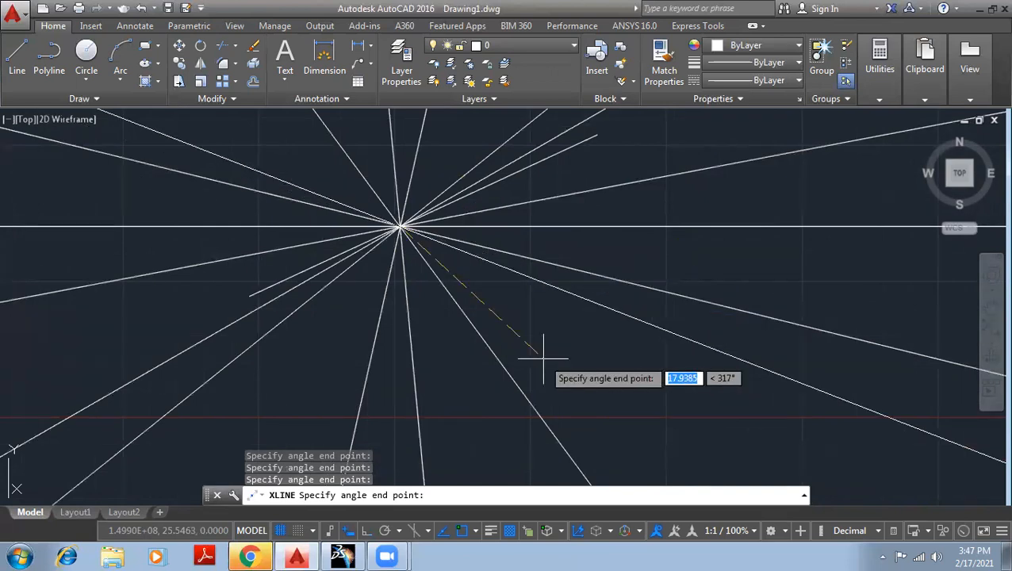
{"action": "left_click", "coordinate": [439, 298]}
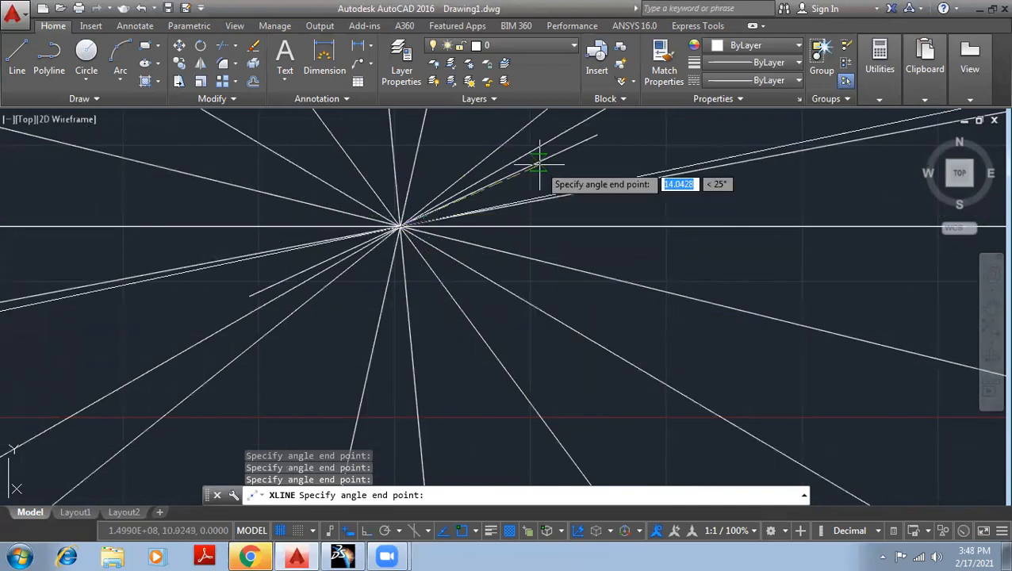
{"action": "key", "text": "Escape"}
{"action": "key", "text": "Escape"}
{"action": "key", "text": "Escape"}
Draw a circle with a radius of about 58 units centred on the common intersection of the construction lines.
{"action": "scroll", "coordinate": [660, 312], "scroll_direction": "down", "scroll_amount": 2}
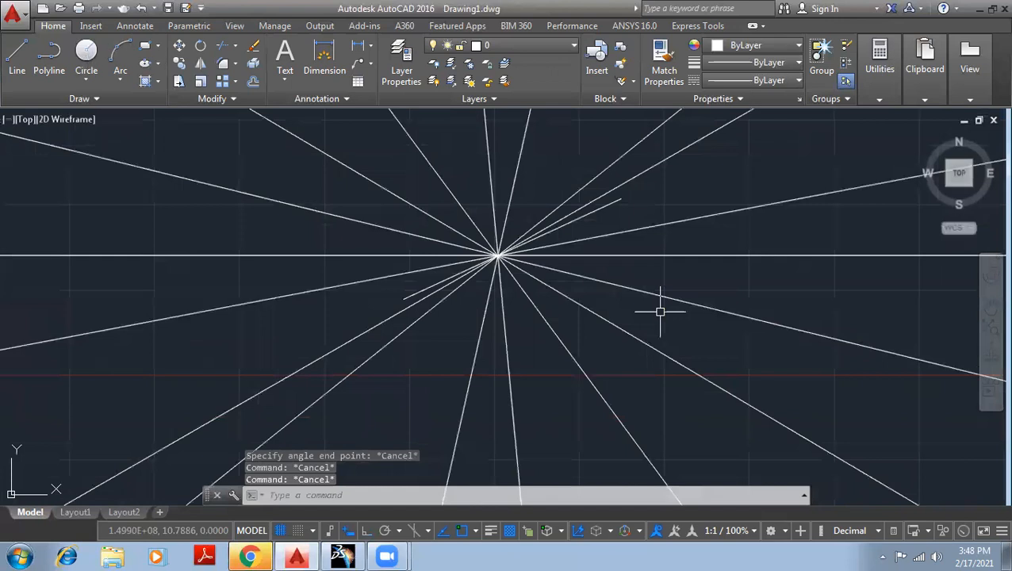
{"action": "scroll", "coordinate": [660, 312], "scroll_direction": "down", "scroll_amount": 4}
{"action": "type", "text": "c"}
{"action": "key", "text": "Return"}
{"action": "left_click", "coordinate": [595, 291]}
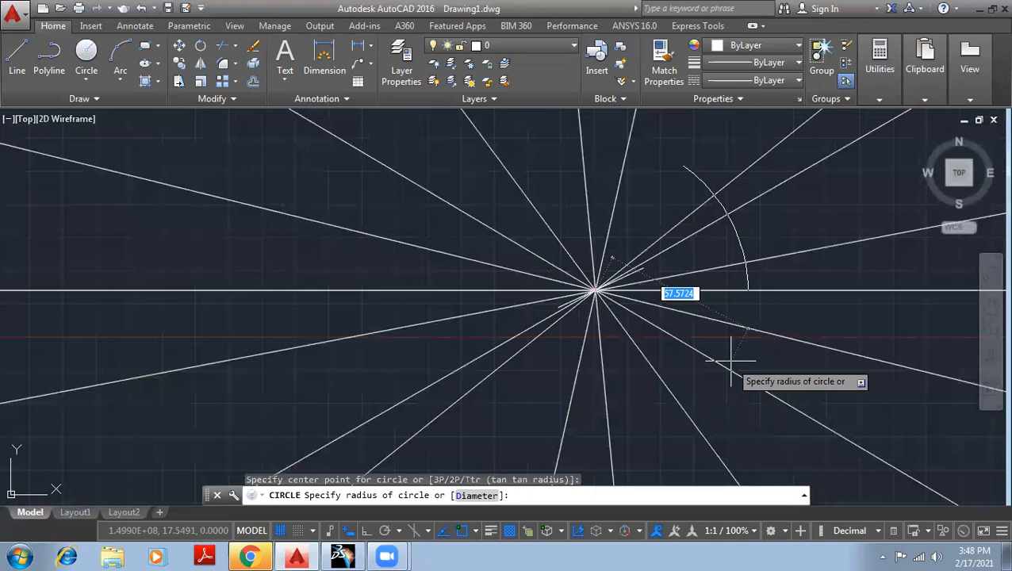
{"action": "left_click", "coordinate": [731, 360]}
{"action": "scroll", "coordinate": [730, 361], "scroll_direction": "down", "scroll_amount": 2}
{"action": "middle_click_drag", "start_coordinate": [730, 361], "coordinate": [519, 342]}
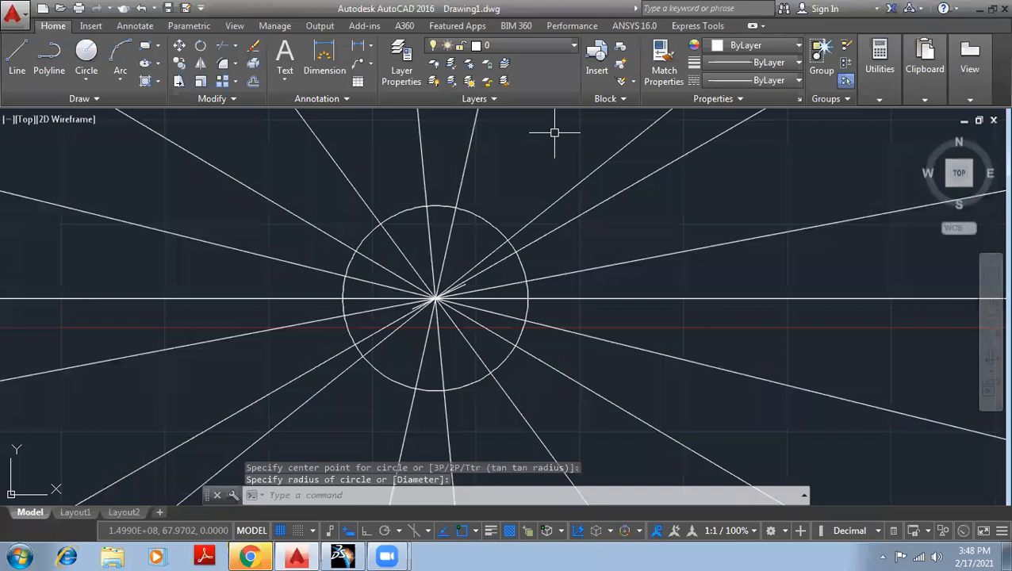
Try erasing the five construction lines that cross the area right of the circle, and undo the erasure.
{"action": "left_click", "coordinate": [253, 46]}
{"action": "left_click_drag", "start_coordinate": [804, 419], "coordinate": [622, 121]}
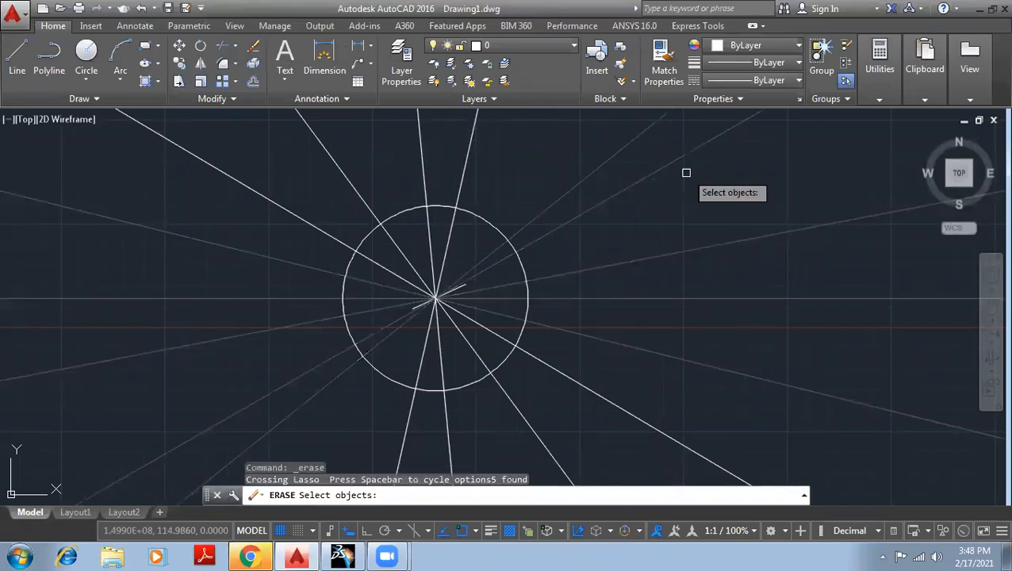
{"action": "key", "text": "Return"}
{"action": "key", "text": "ctrl+z"}
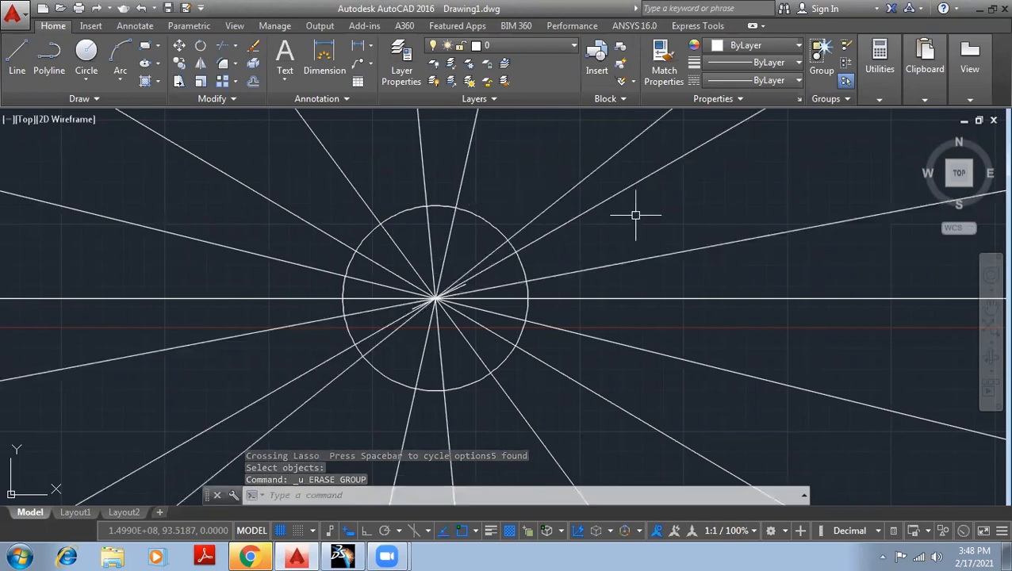
Trim the construction lines outside the circle using all objects as cutting edges, and clear everything from the drawing.
{"action": "scroll", "coordinate": [513, 230], "scroll_direction": "down", "scroll_amount": 4}
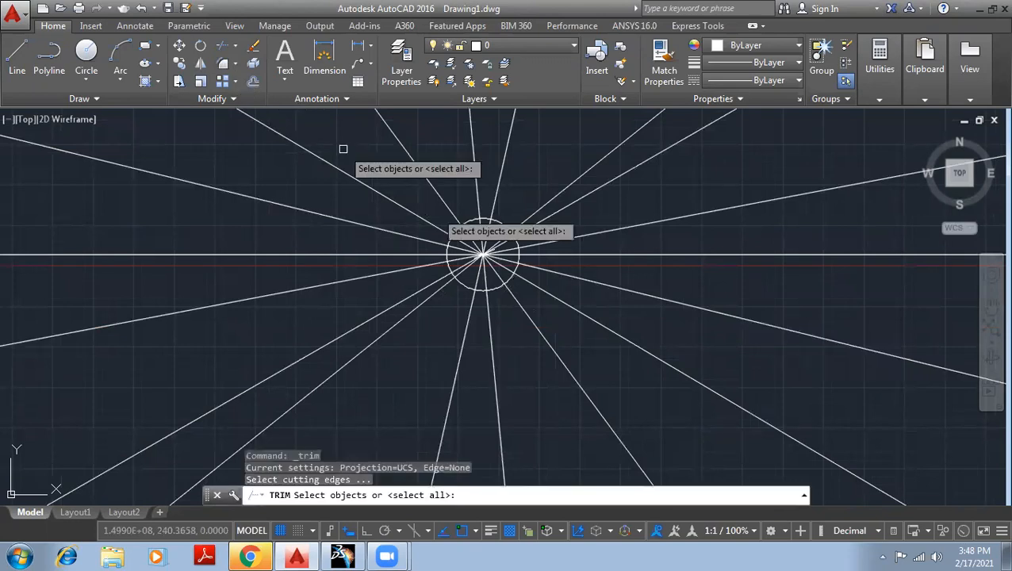
{"action": "key", "text": "Return"}
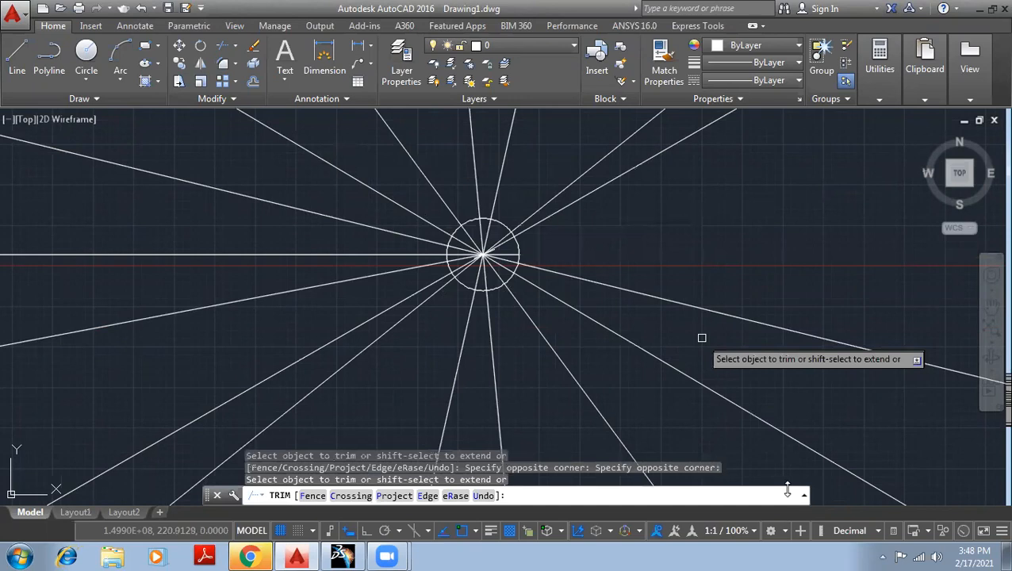
{"action": "left_click", "coordinate": [718, 364]}
{"action": "left_click", "coordinate": [563, 445]}
{"action": "left_click", "coordinate": [525, 430]}
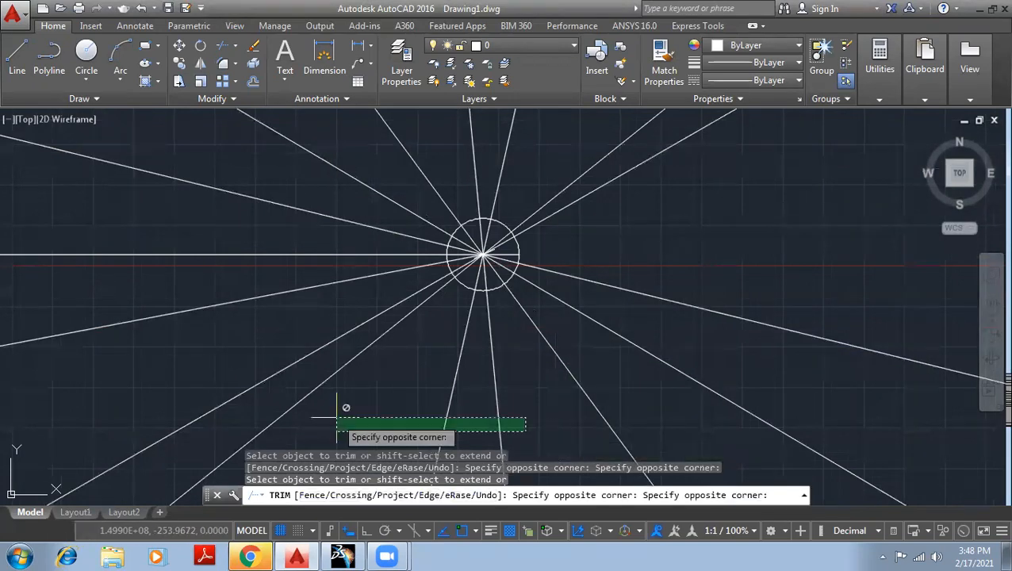
{"action": "left_click", "coordinate": [88, 303]}
{"action": "left_click", "coordinate": [194, 341]}
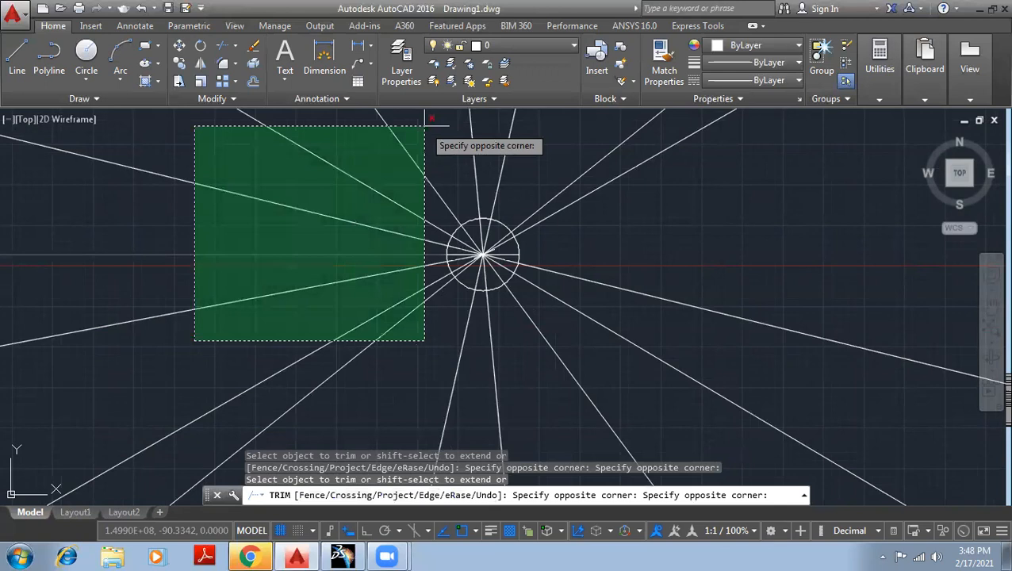
{"action": "key", "text": "Delete"}
Draw 17 rays at various angles all around one common start point, and end the Ray command.
{"action": "left_click", "coordinate": [87, 102]}
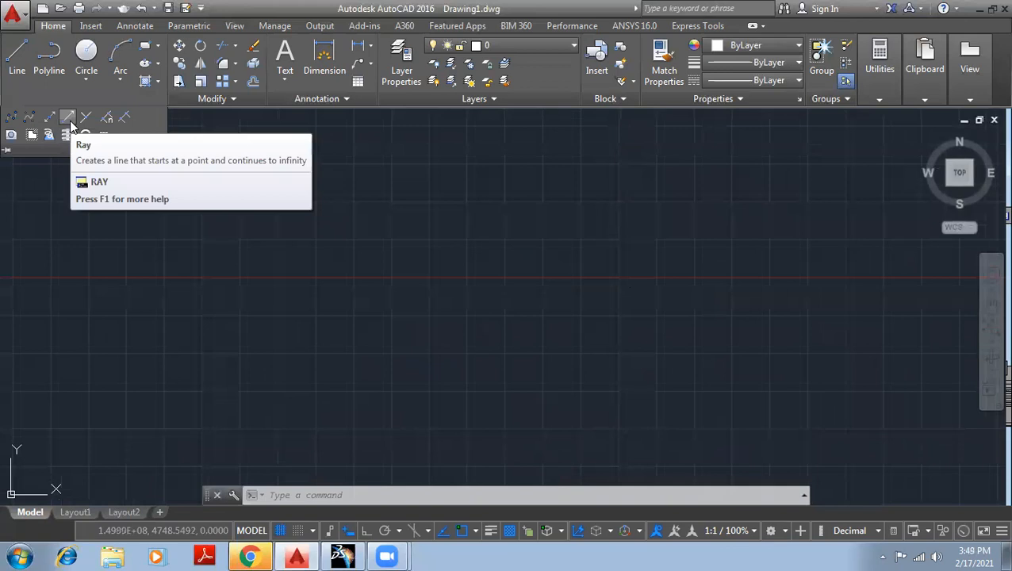
{"action": "left_click", "coordinate": [69, 119]}
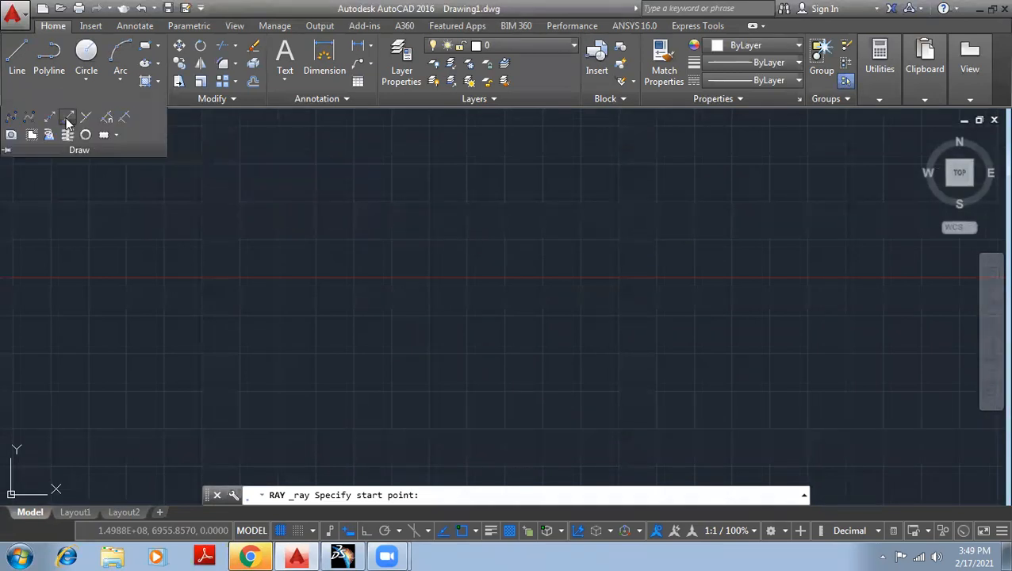
{"action": "left_click", "coordinate": [64, 116]}
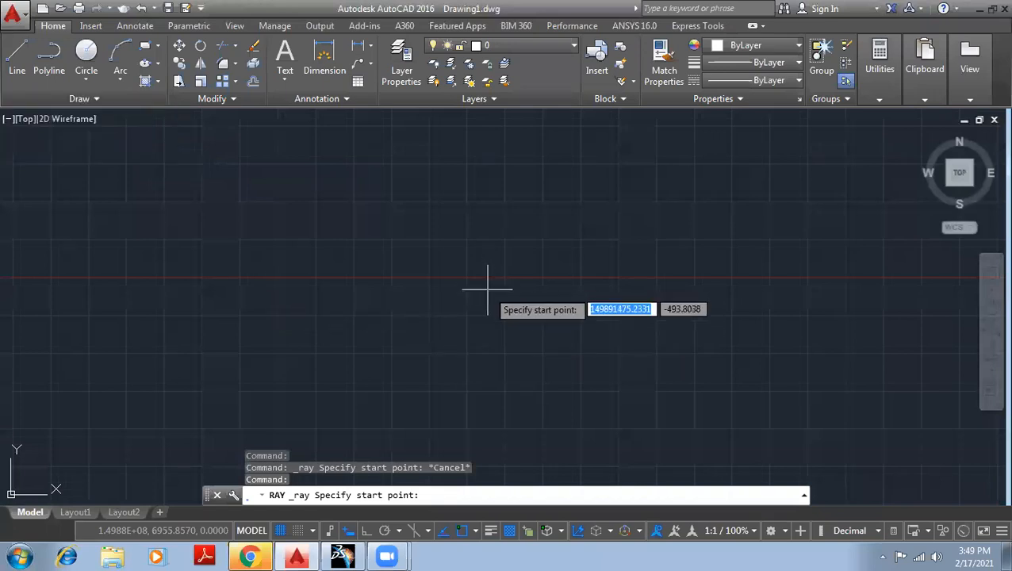
{"action": "left_click", "coordinate": [458, 252]}
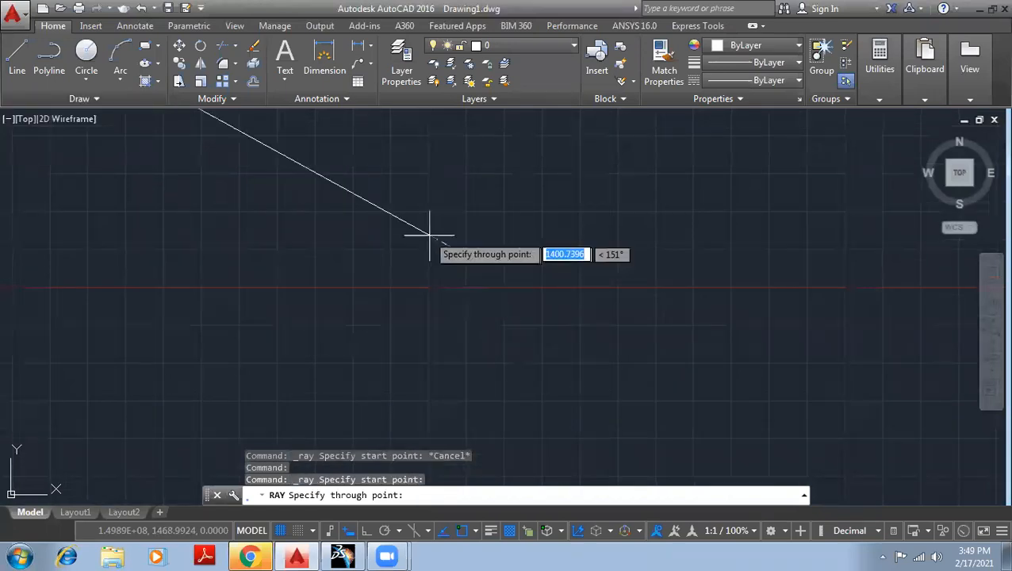
{"action": "left_click", "coordinate": [414, 234]}
{"action": "left_click", "coordinate": [445, 182]}
{"action": "left_click", "coordinate": [497, 182]}
{"action": "left_click", "coordinate": [566, 226]}
{"action": "left_click", "coordinate": [568, 280]}
{"action": "left_click", "coordinate": [540, 339]}
{"action": "left_click", "coordinate": [449, 343]}
{"action": "left_click", "coordinate": [379, 304]}
{"action": "left_click", "coordinate": [350, 258]}
{"action": "left_click", "coordinate": [390, 191]}
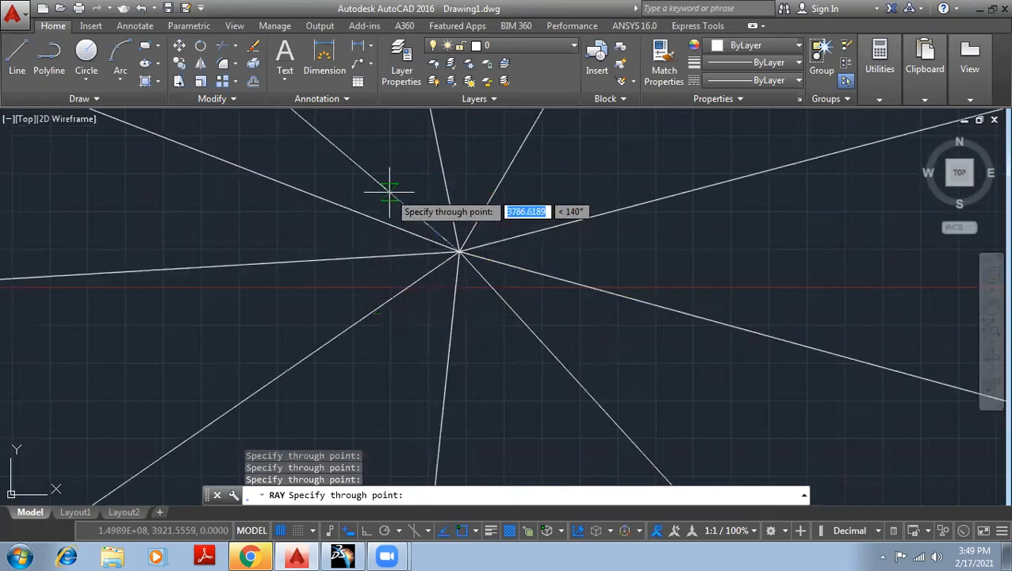
{"action": "left_click", "coordinate": [463, 141]}
{"action": "left_click", "coordinate": [536, 191]}
{"action": "left_click", "coordinate": [592, 258]}
{"action": "left_click", "coordinate": [592, 318]}
{"action": "left_click", "coordinate": [522, 358]}
{"action": "left_click", "coordinate": [407, 329]}
{"action": "left_click", "coordinate": [384, 262]}
{"action": "left_click", "coordinate": [409, 286]}
{"action": "key", "text": "Return"}
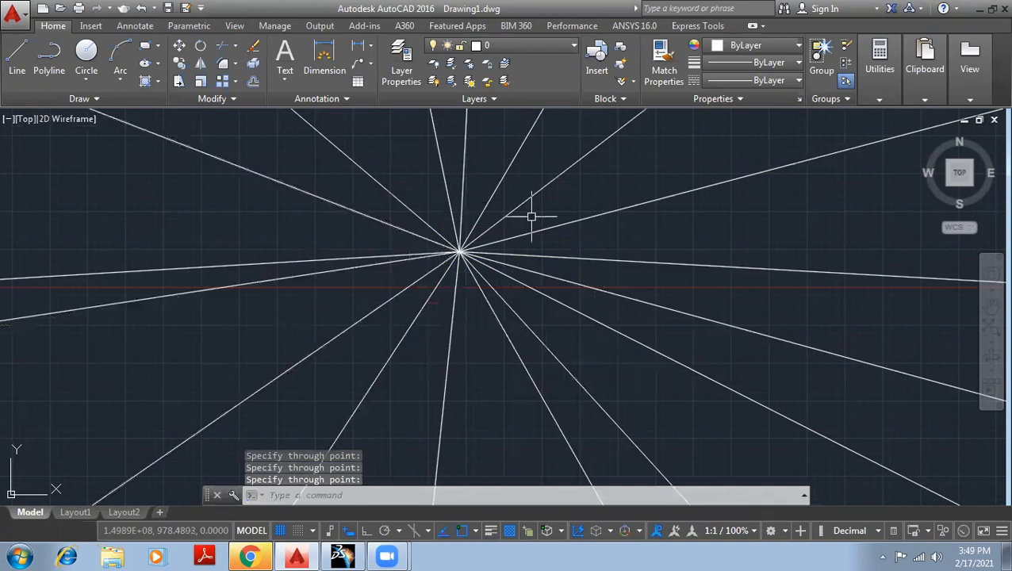
Erase all the rays from the drawing.
{"action": "scroll", "coordinate": [531, 222], "scroll_direction": "down", "scroll_amount": 3}
{"action": "left_click", "coordinate": [532, 222]}
{"action": "left_click", "coordinate": [340, 136]}
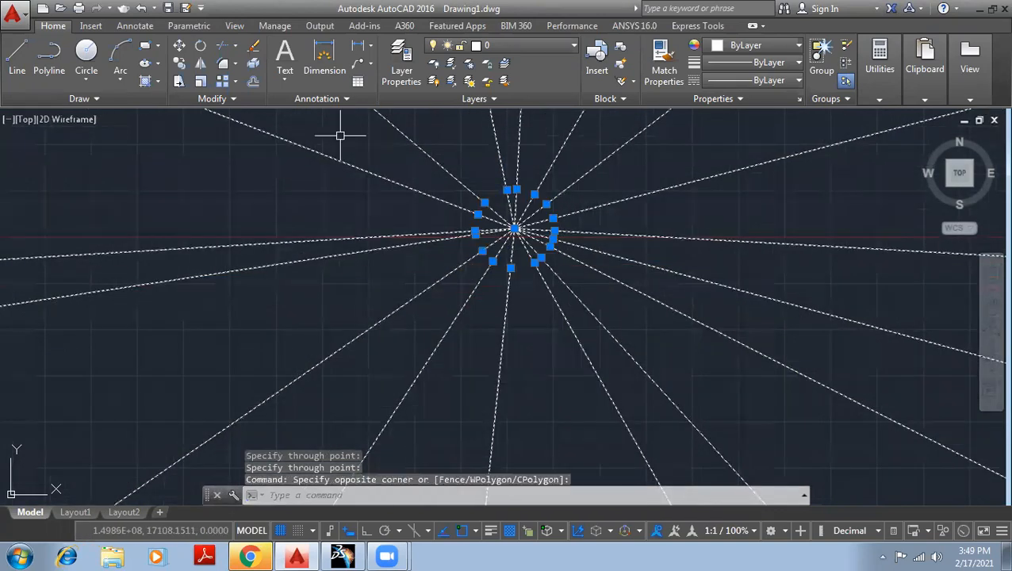
{"action": "key", "text": "Delete"}
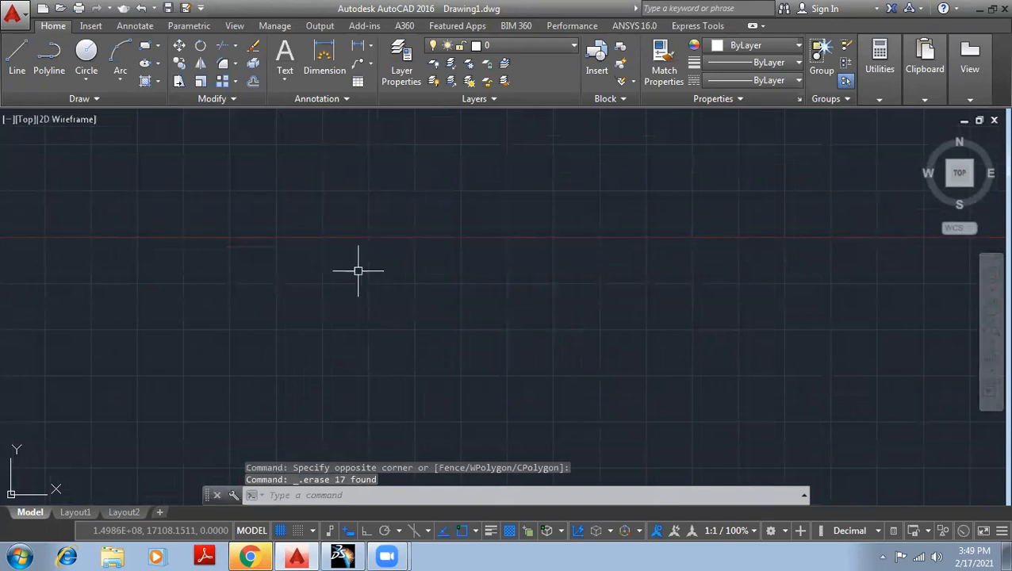
{"action": "left_click", "coordinate": [97, 99]}
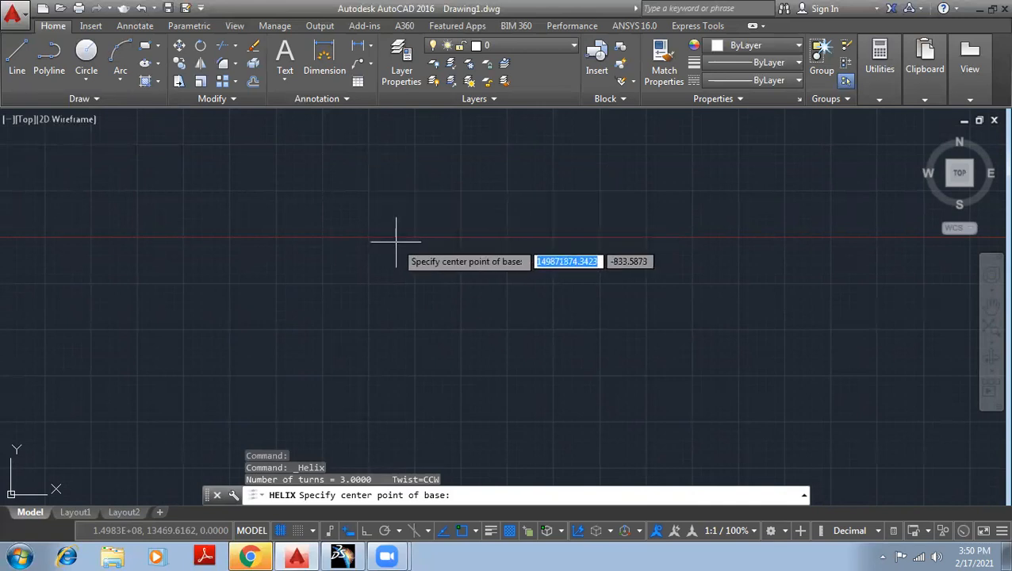
{"action": "scroll", "coordinate": [440, 241], "scroll_direction": "down", "scroll_amount": 8}
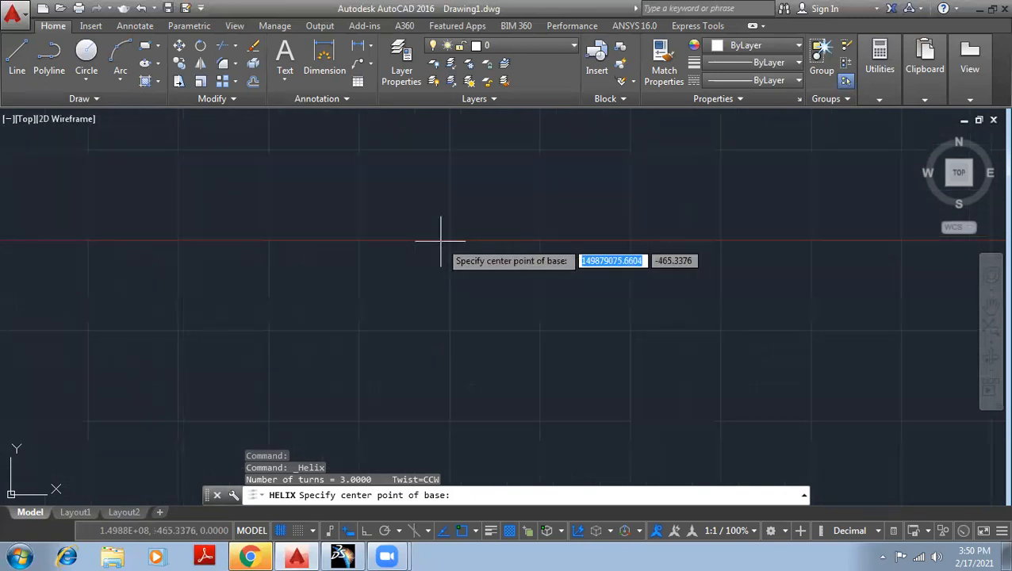
{"action": "scroll", "coordinate": [218, 389], "scroll_direction": "down", "scroll_amount": 3}
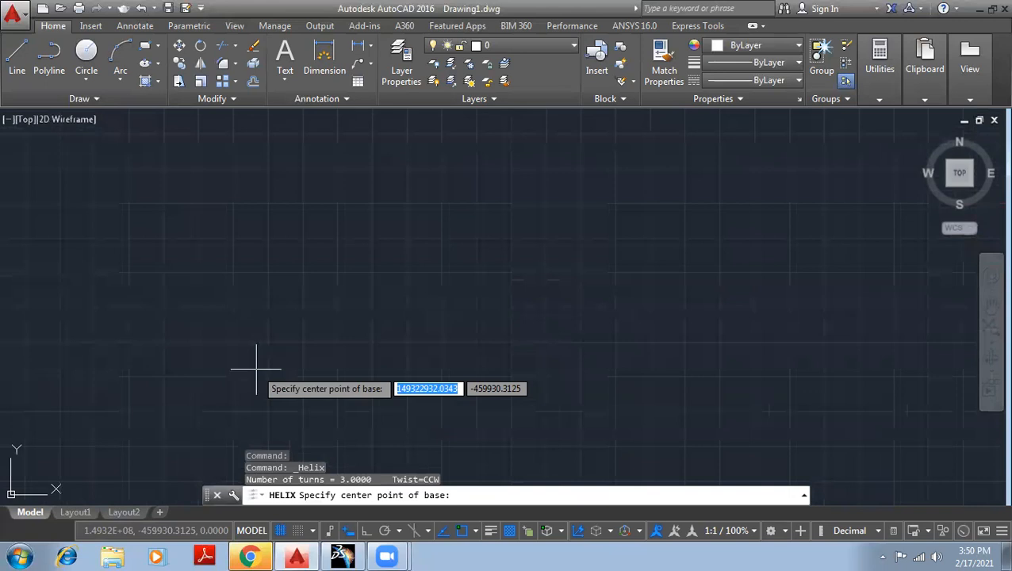
{"action": "left_click", "coordinate": [399, 308]}
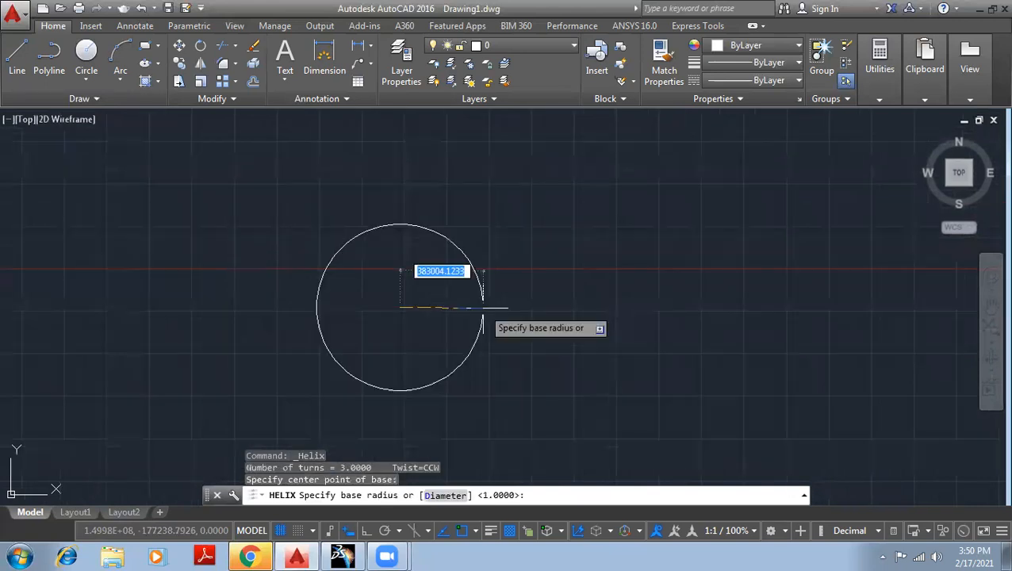
{"action": "key", "text": "Escape"}
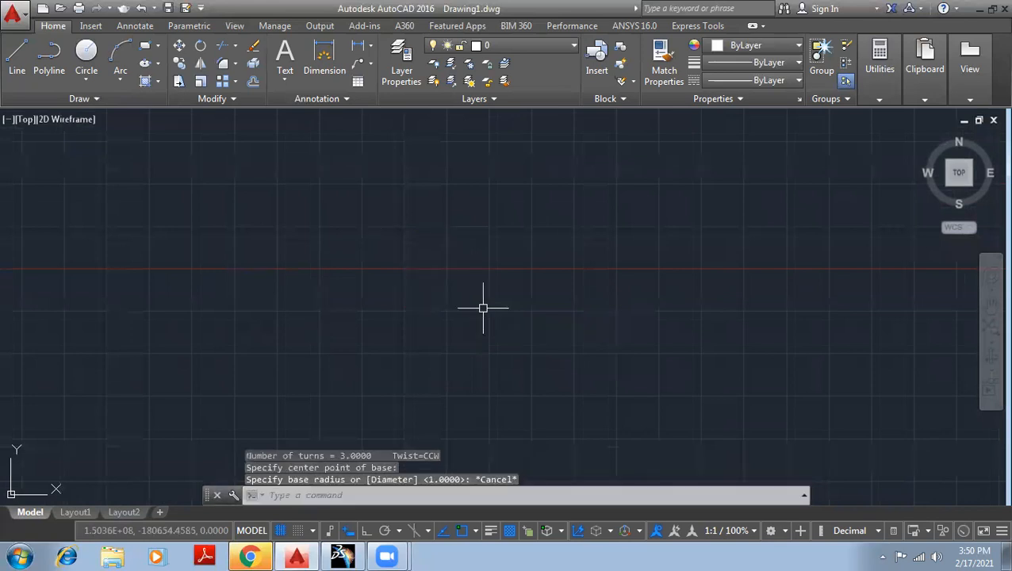
{"action": "key", "text": "Escape"}
{"action": "key", "text": "Escape"}
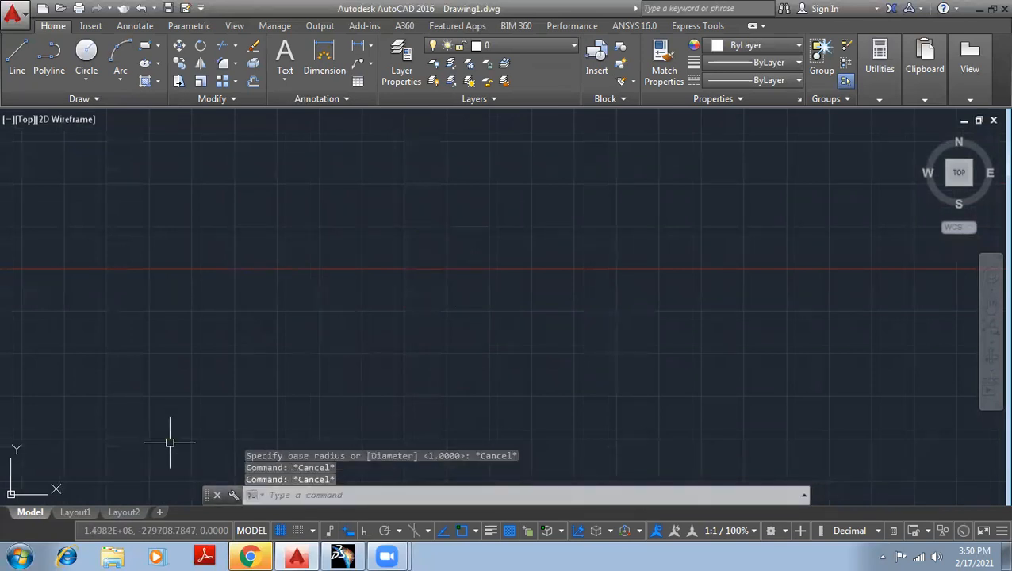
Draw a line 50 units long starting at the origin 0,0, and end the command.
{"action": "type", "text": "l"}
{"action": "key", "text": "Return"}
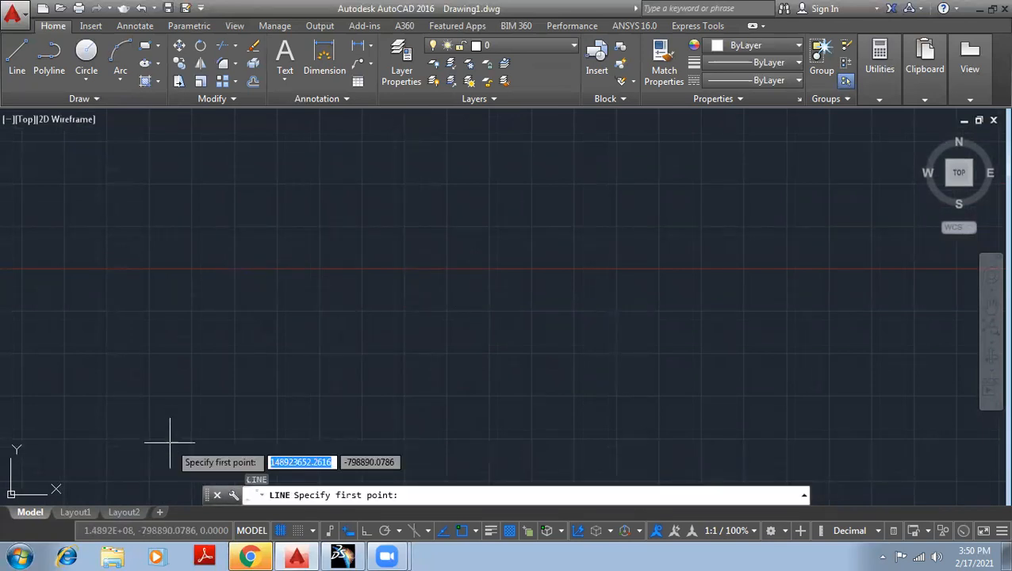
{"action": "type", "text": "0"}
{"action": "key", "text": "Tab"}
{"action": "type", "text": "0"}
{"action": "key", "text": "Return"}
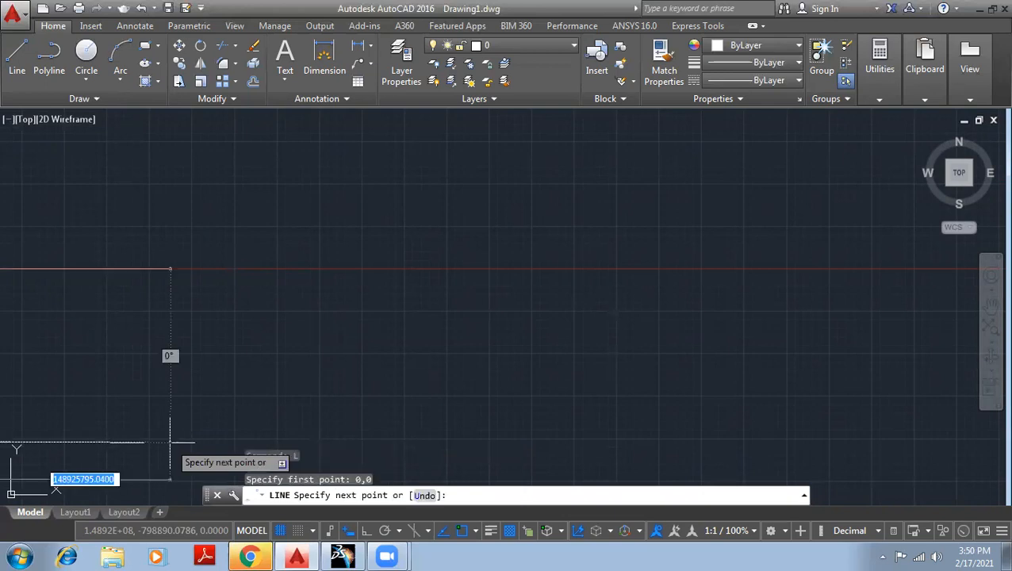
{"action": "type", "text": "50"}
{"action": "key", "text": "Return"}
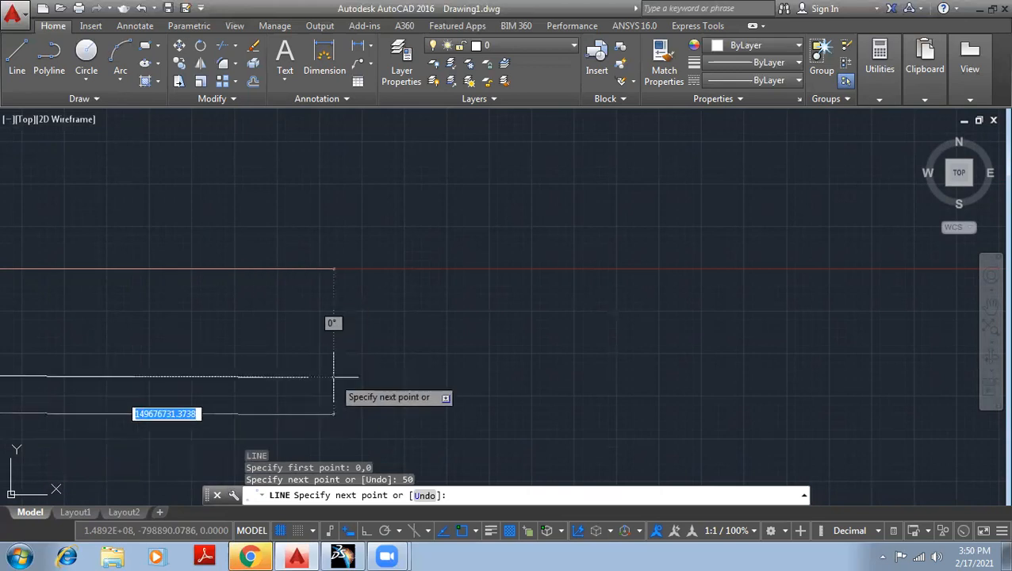
{"action": "key", "text": "Escape"}
Zoom to the drawing extents around the origin and erase the 50-unit line.
{"action": "type", "text": "z"}
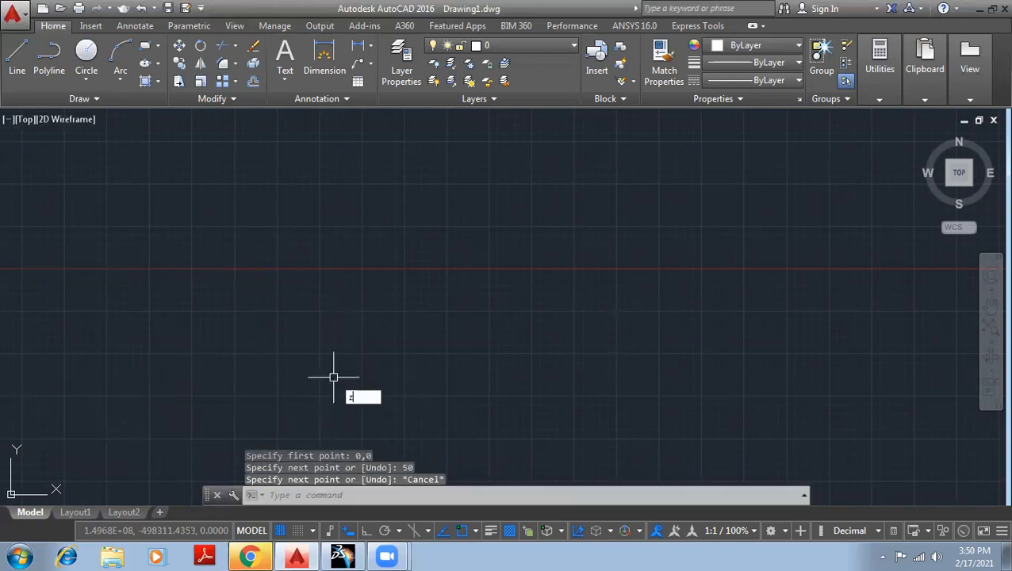
{"action": "key", "text": "Return"}
{"action": "type", "text": "e"}
{"action": "key", "text": "Return"}
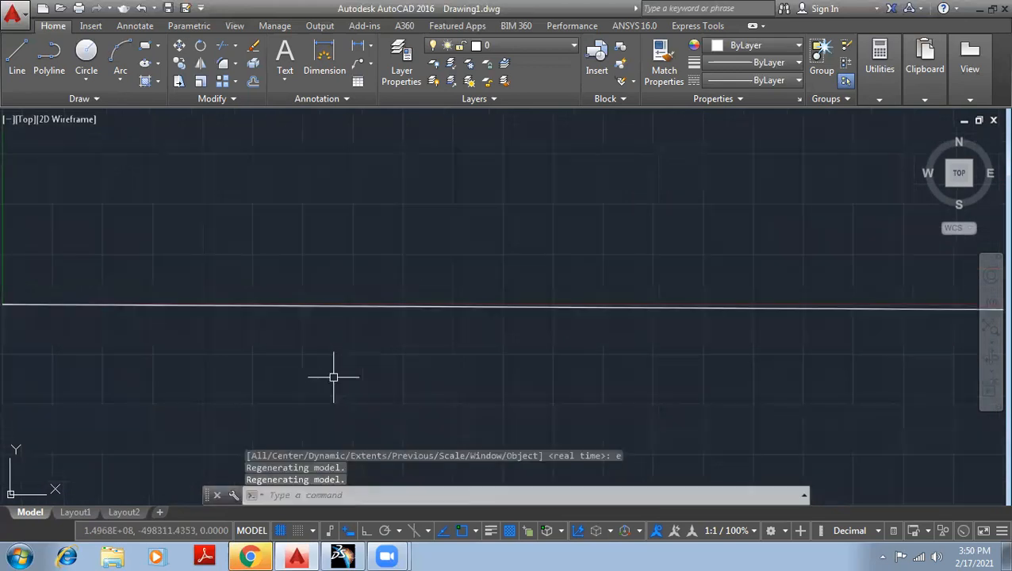
{"action": "scroll", "coordinate": [491, 341], "scroll_direction": "down", "scroll_amount": 5}
{"action": "left_click", "coordinate": [651, 408]}
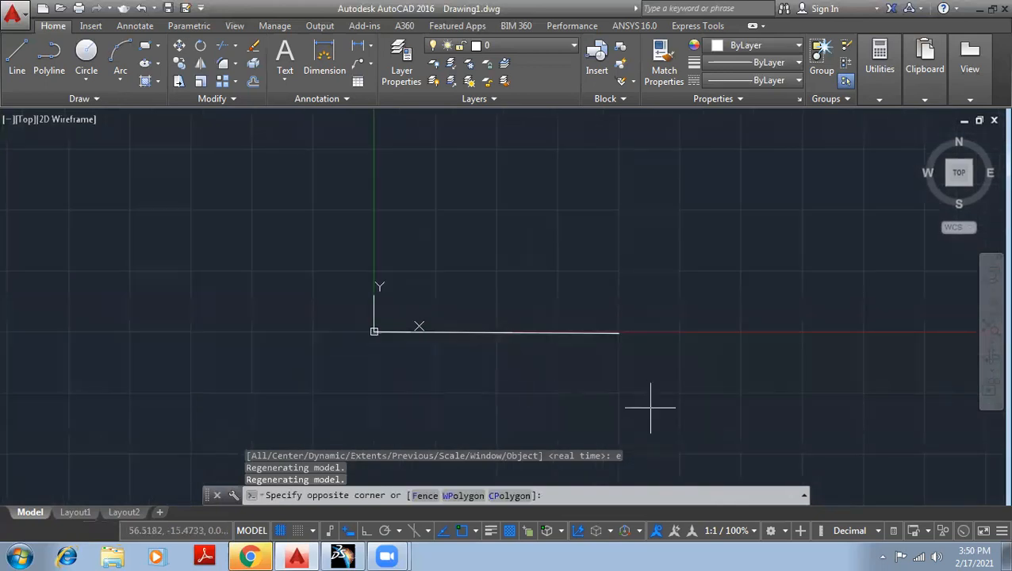
{"action": "left_click", "coordinate": [328, 223]}
{"action": "key", "text": "Delete"}
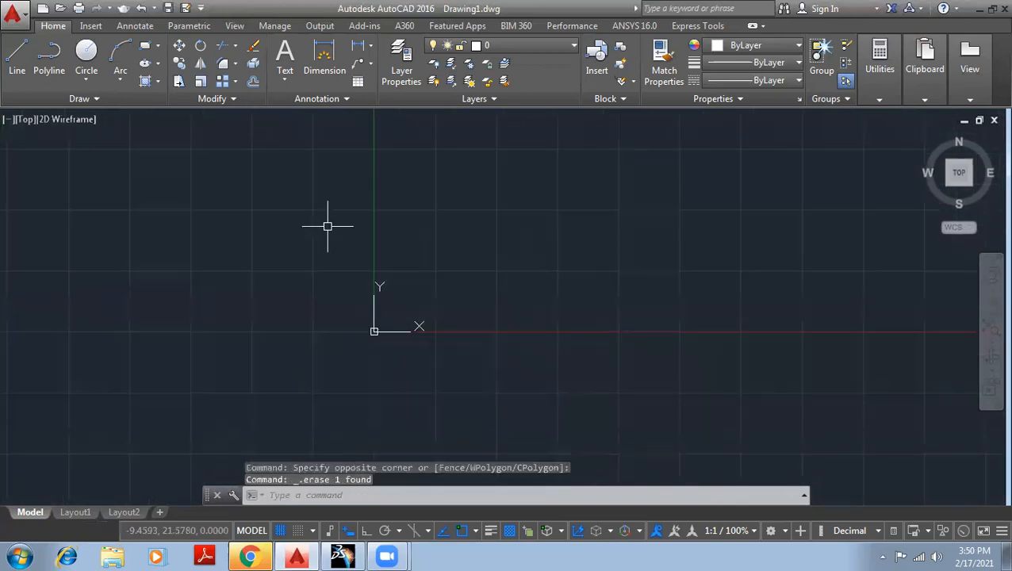
Start a helix centred at about 37.4, 24.8 above the X axis, with base radius 10 and top radius 10.
{"action": "left_click", "coordinate": [116, 103]}
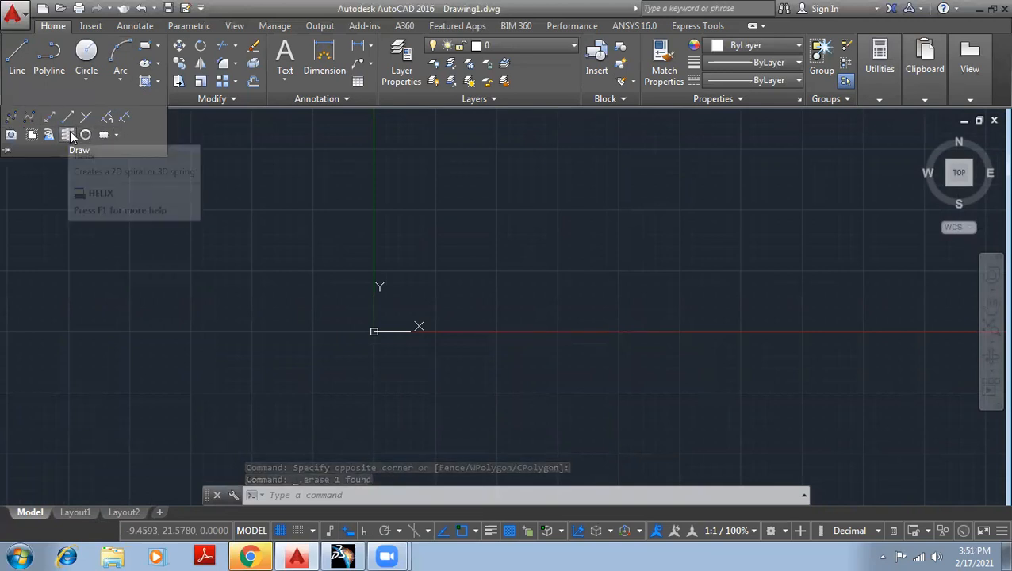
{"action": "left_click", "coordinate": [69, 135]}
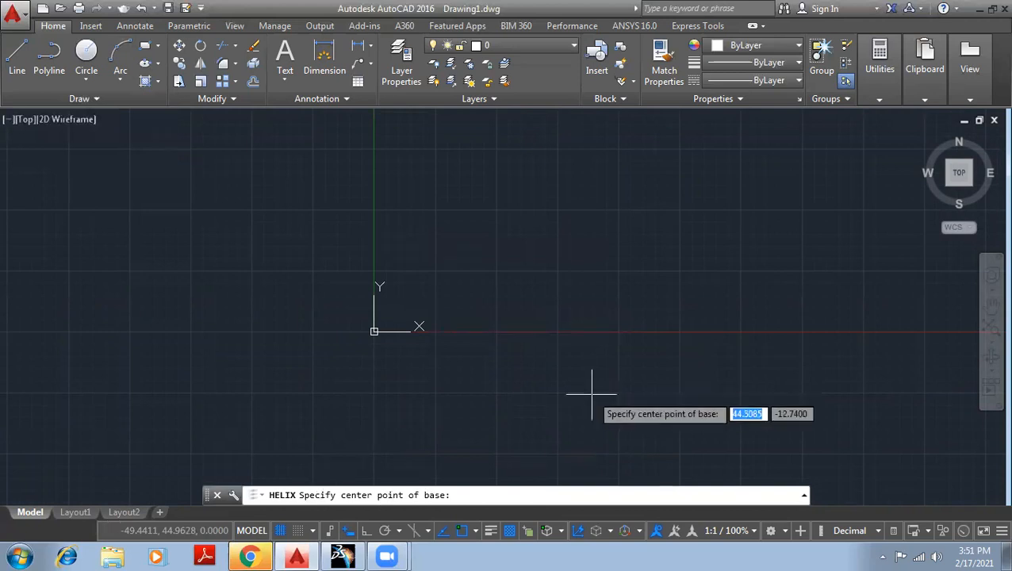
{"action": "left_click", "coordinate": [558, 210]}
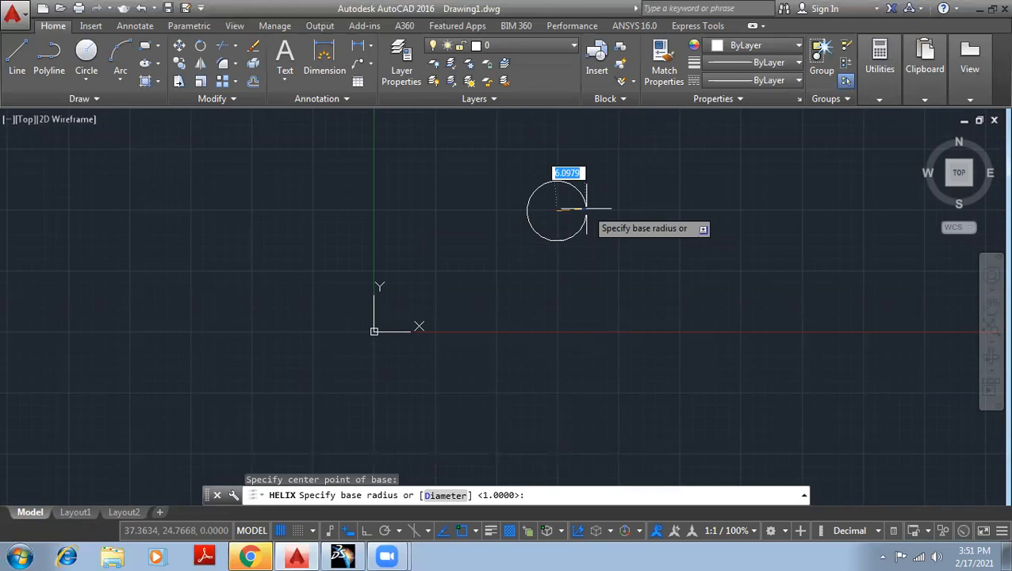
{"action": "type", "text": "10"}
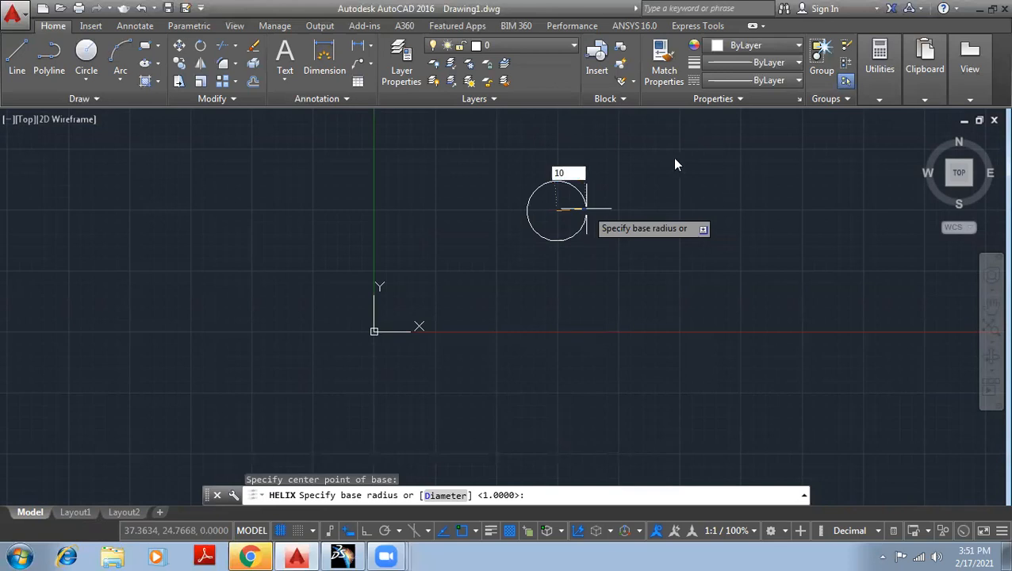
{"action": "key", "text": "Return"}
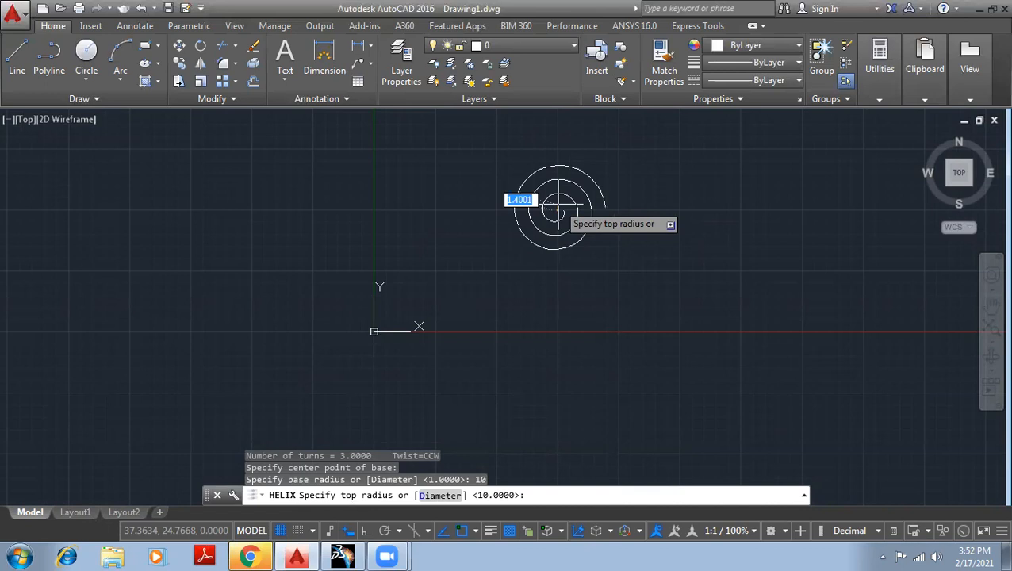
{"action": "type", "text": "10"}
{"action": "key", "text": "Return"}
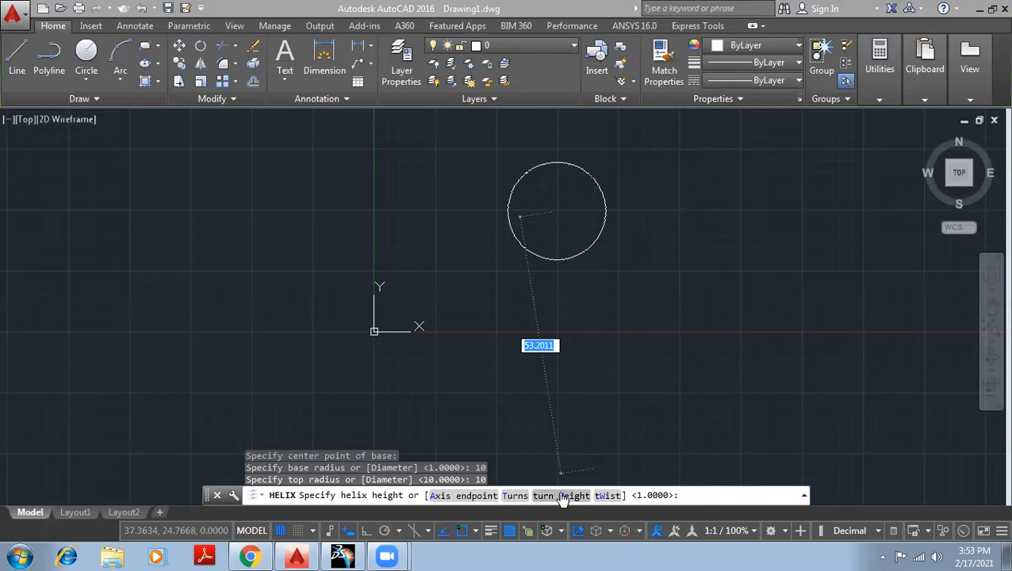
Set the helix to 20 turns and finish it with a height of 30.
{"action": "left_click", "coordinate": [513, 496]}
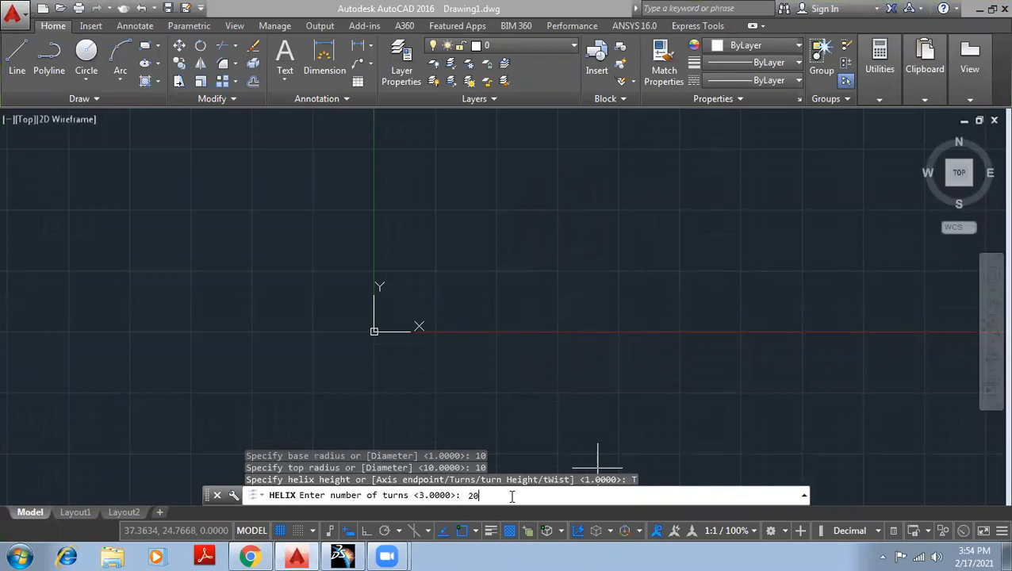
{"action": "key", "text": "Return"}
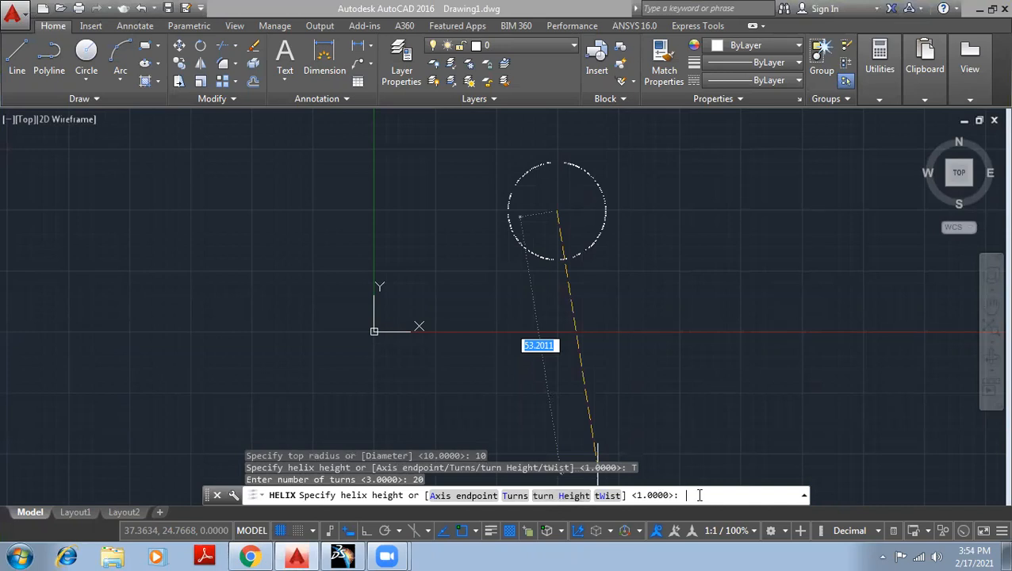
{"action": "type", "text": "30"}
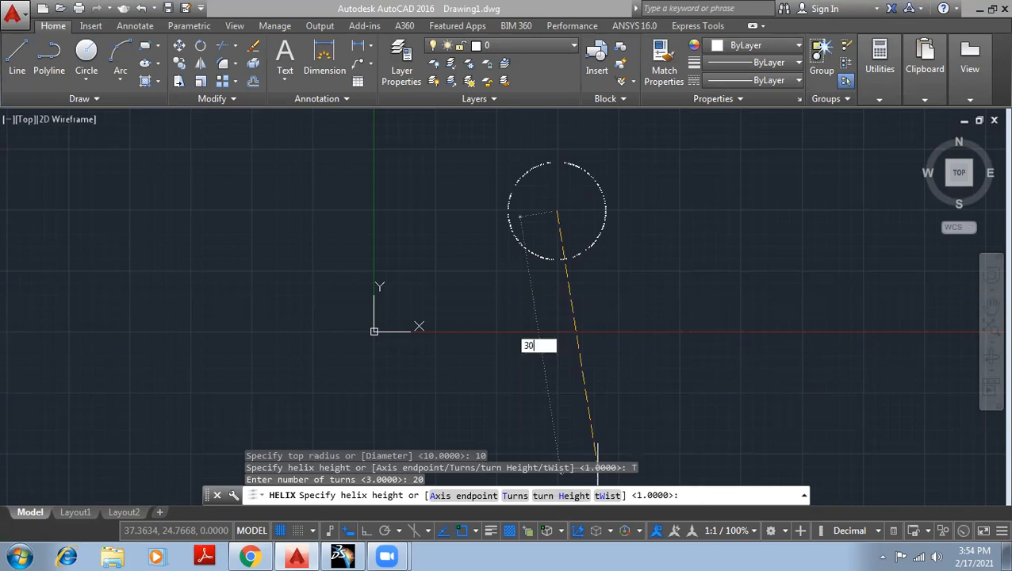
{"action": "key", "text": "Return"}
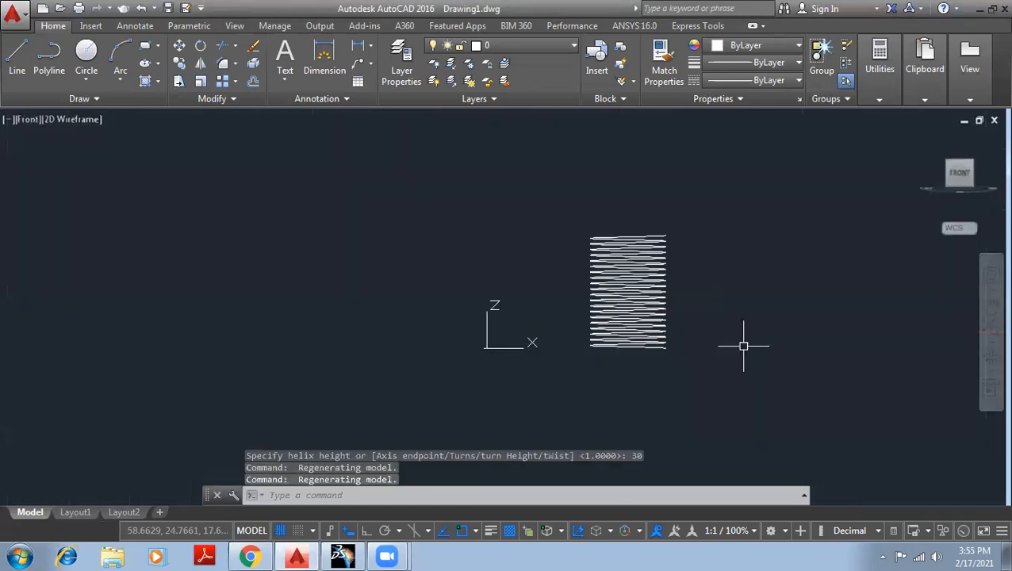
Erase the helix shown in the front view, and return to the top view.
{"action": "scroll", "coordinate": [614, 322], "scroll_direction": "up", "scroll_amount": 7}
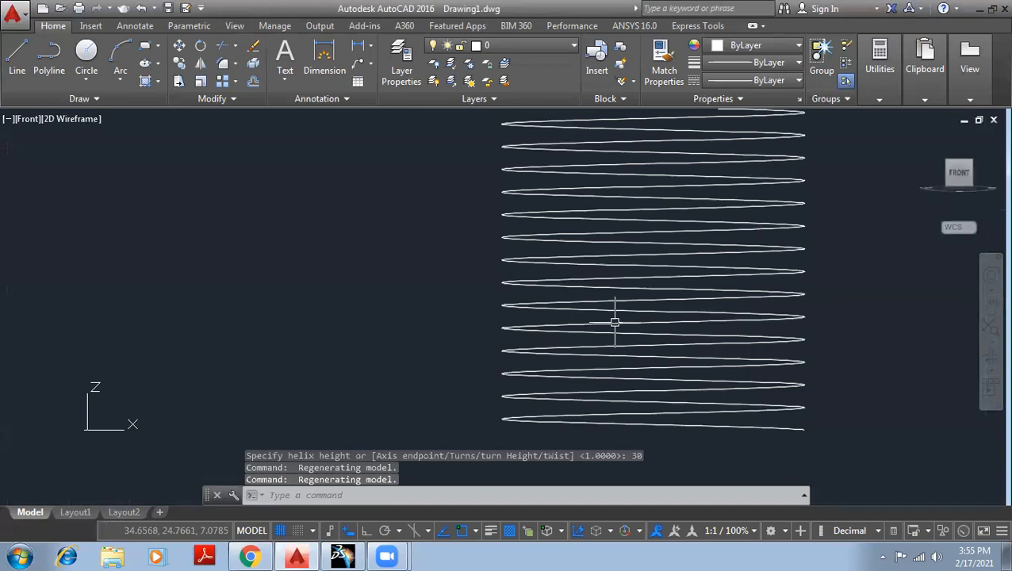
{"action": "scroll", "coordinate": [712, 275], "scroll_direction": "down", "scroll_amount": 5}
{"action": "middle_click_drag", "start_coordinate": [807, 245], "coordinate": [578, 289]}
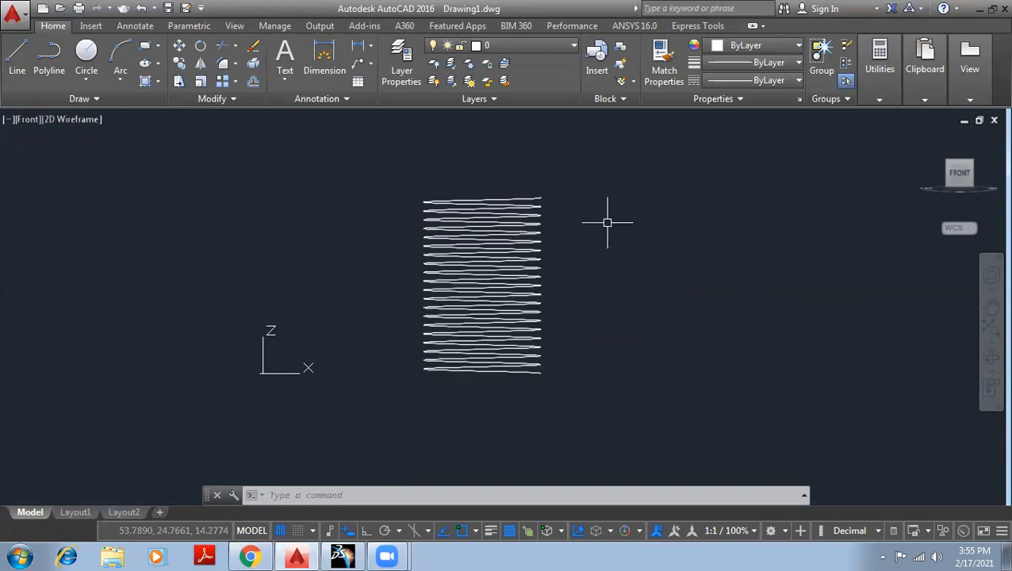
{"action": "left_click", "coordinate": [673, 386]}
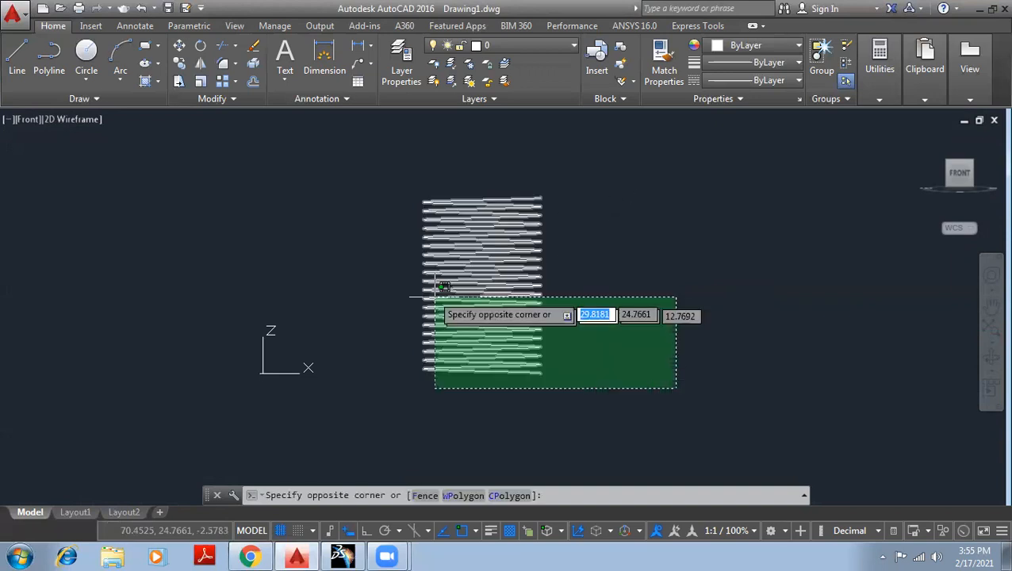
{"action": "left_click", "coordinate": [371, 158]}
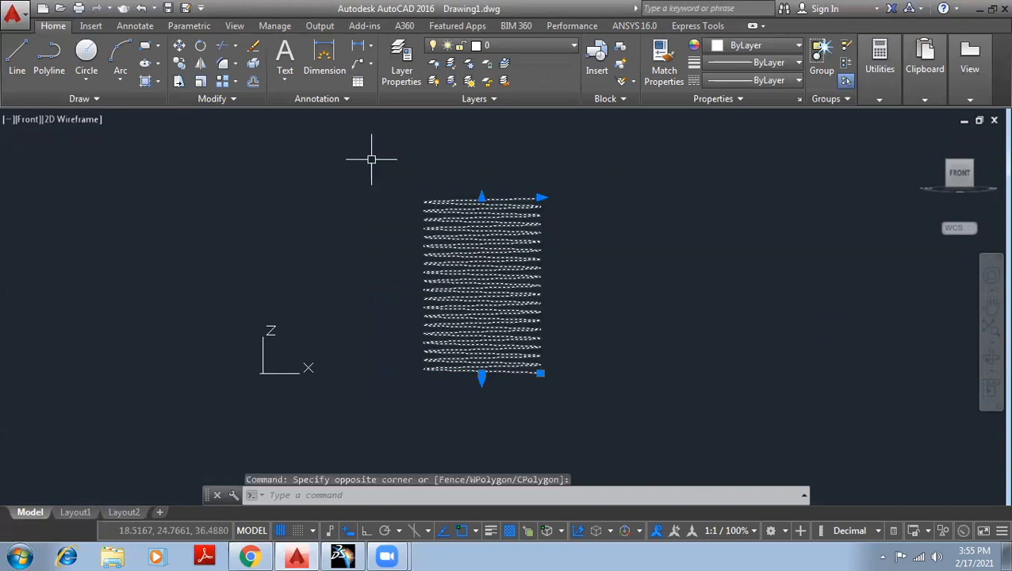
{"action": "key", "text": "Delete"}
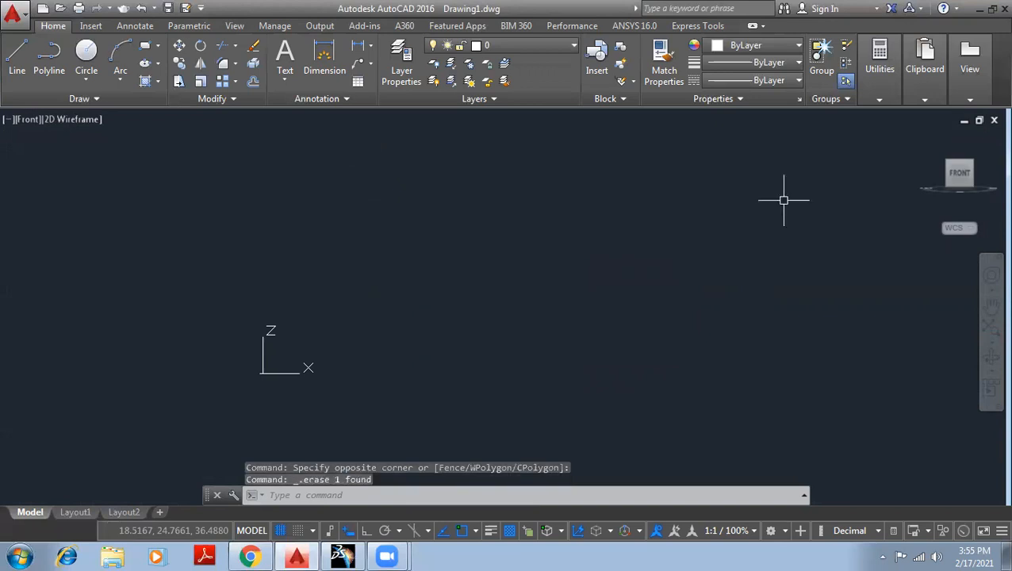
{"action": "left_click", "coordinate": [925, 136]}
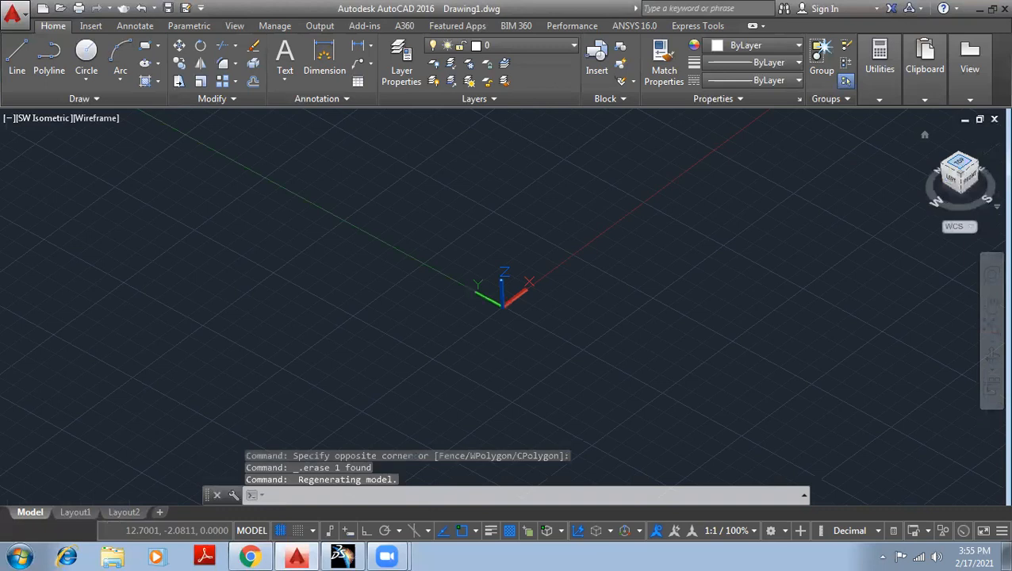
{"action": "left_click", "coordinate": [960, 161]}
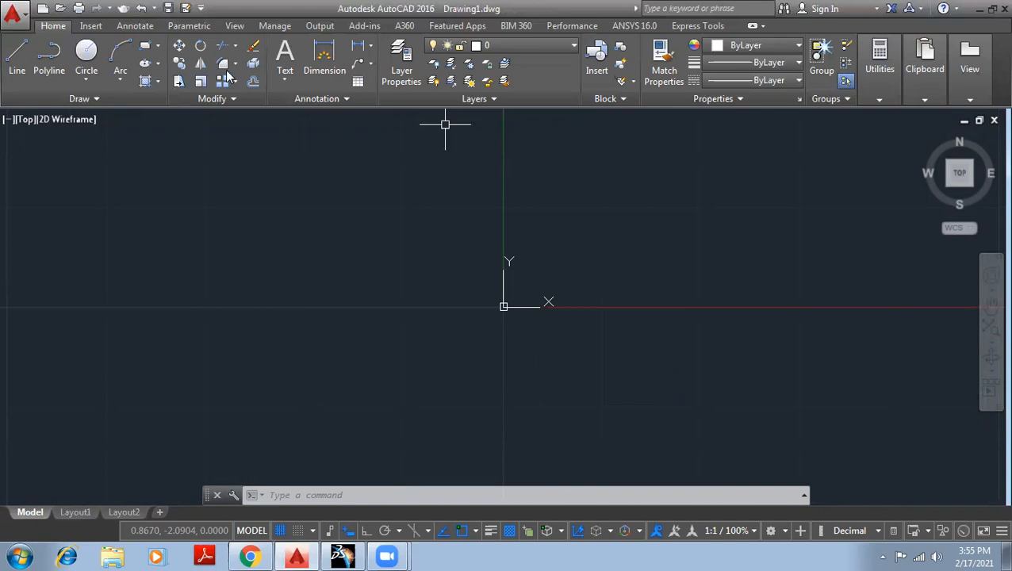
Draw a freehand rectangle that encloses the origin.
{"action": "left_click", "coordinate": [157, 46]}
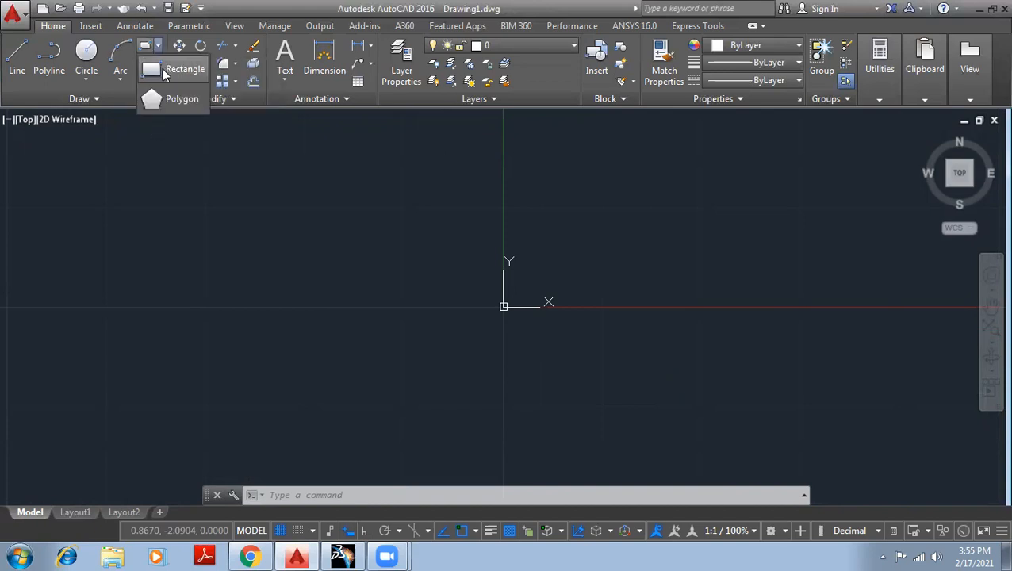
{"action": "left_click", "coordinate": [166, 64]}
{"action": "left_click", "coordinate": [365, 266]}
{"action": "left_click", "coordinate": [719, 417]}
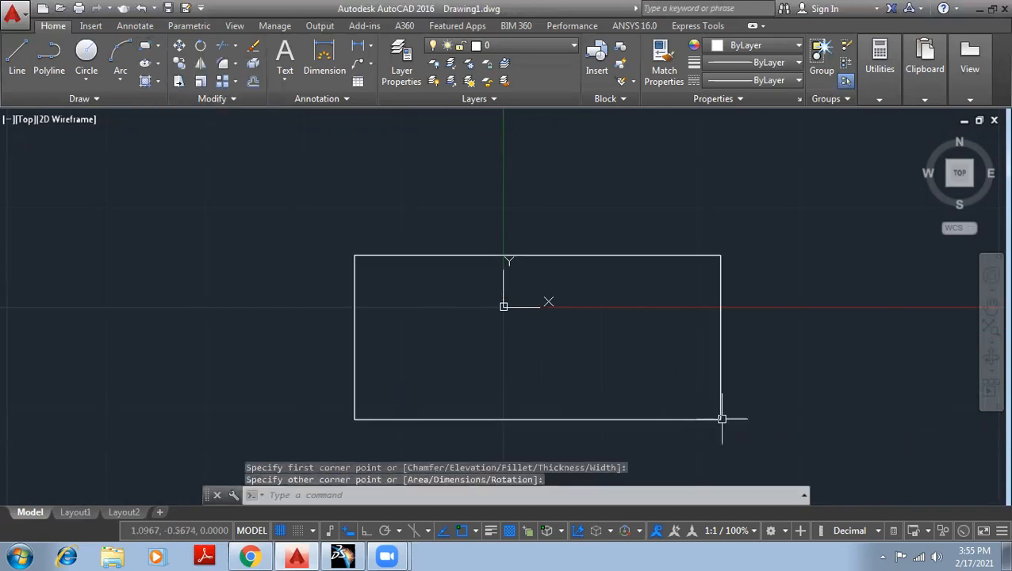
{"action": "middle_click_drag", "start_coordinate": [571, 316], "coordinate": [525, 285]}
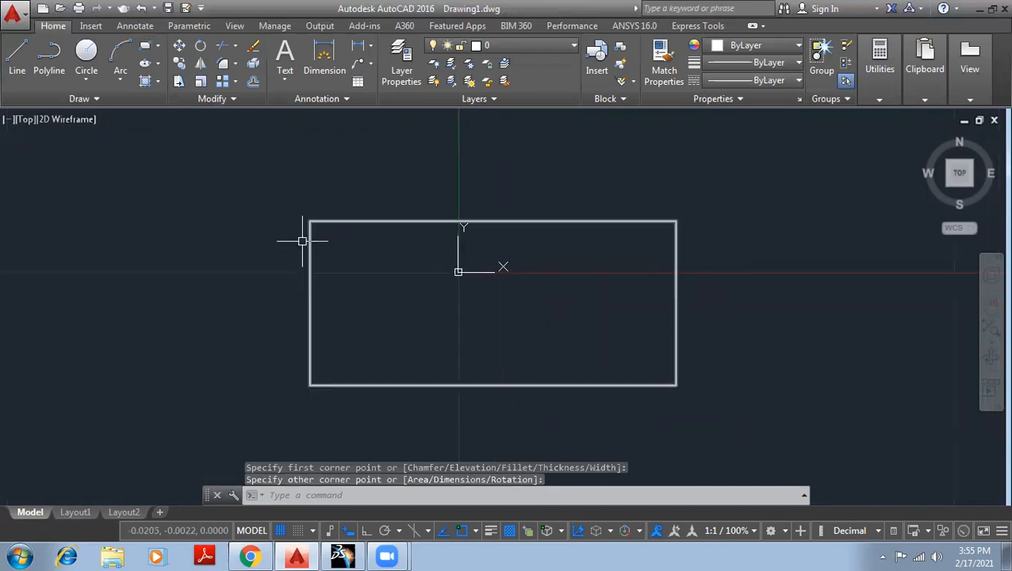
Try to fillet the rectangle's upper-left corner with a radius of 2, and end the command.
{"action": "mouse_move", "coordinate": [329, 219]}
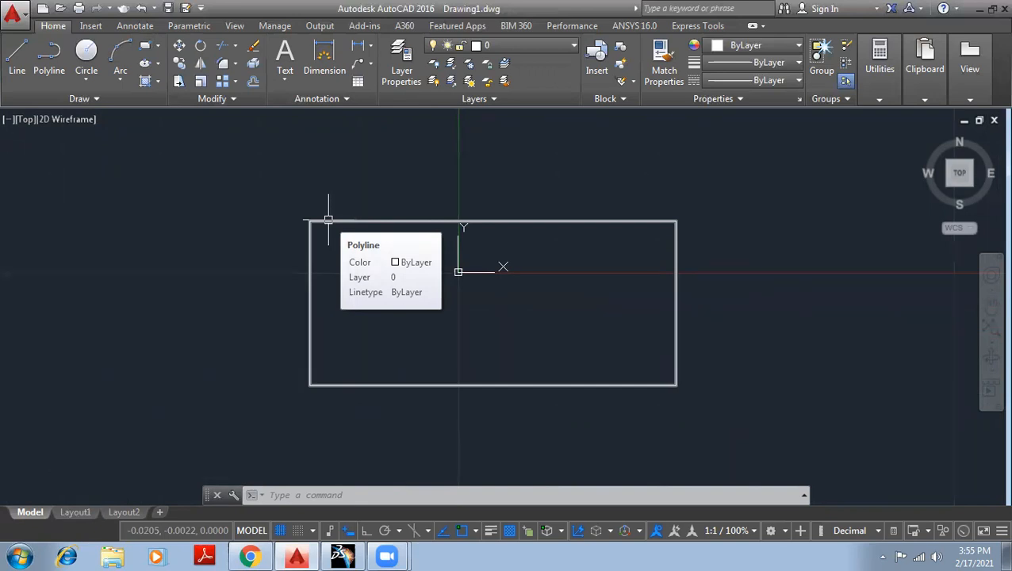
{"action": "left_click", "coordinate": [224, 65]}
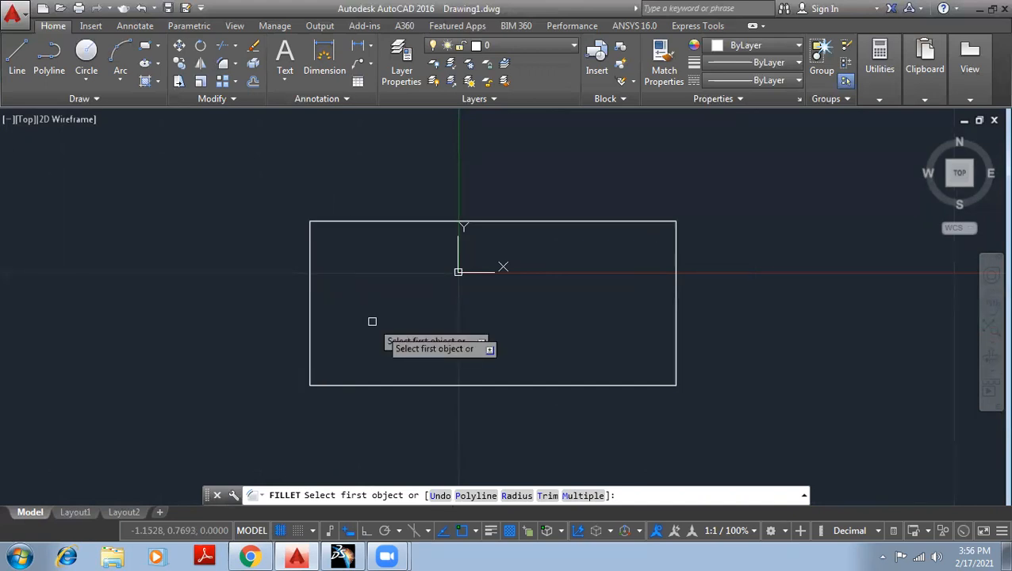
{"action": "left_click", "coordinate": [517, 496]}
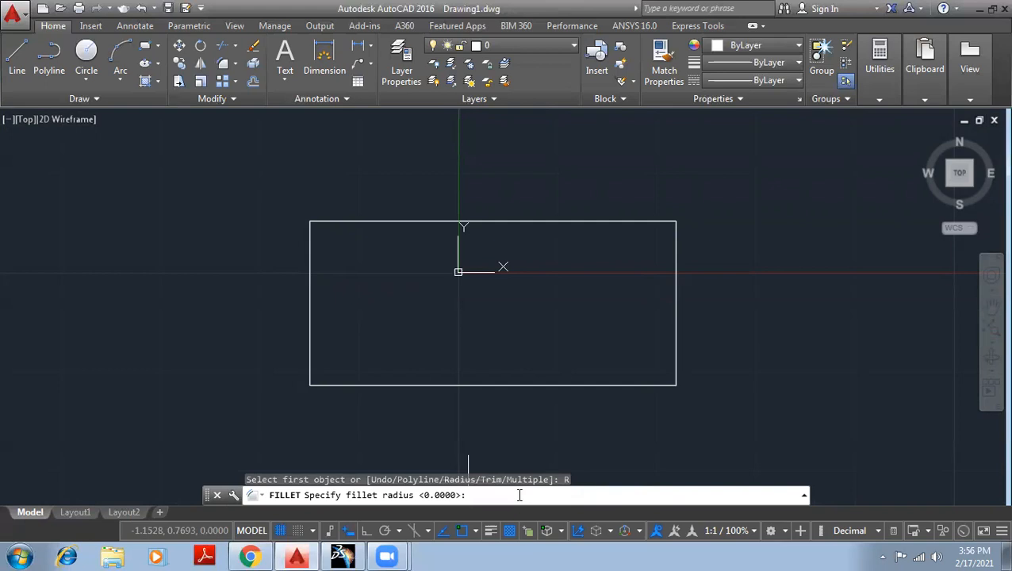
{"action": "type", "text": "2"}
{"action": "key", "text": "Return"}
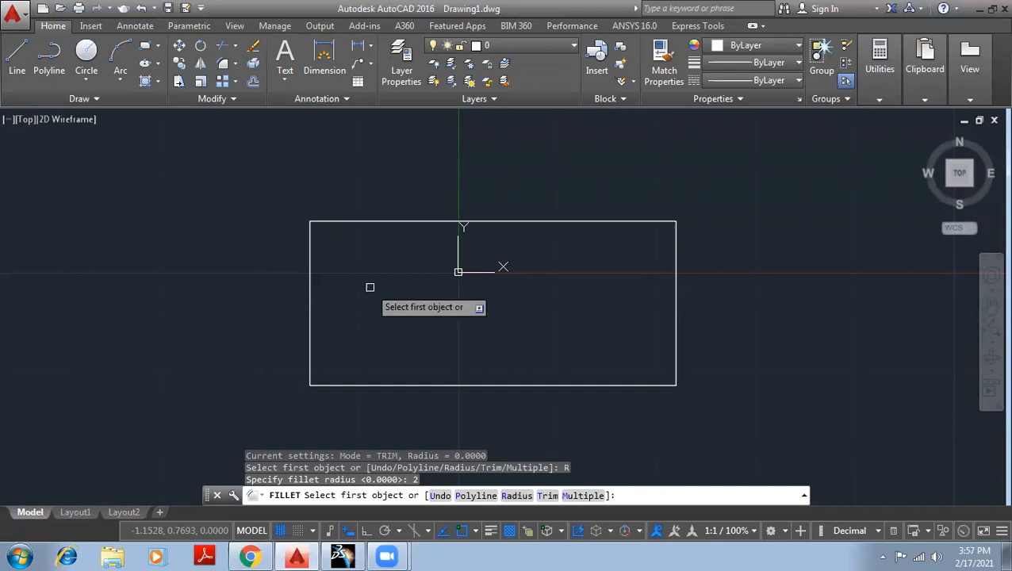
{"action": "left_click", "coordinate": [310, 266]}
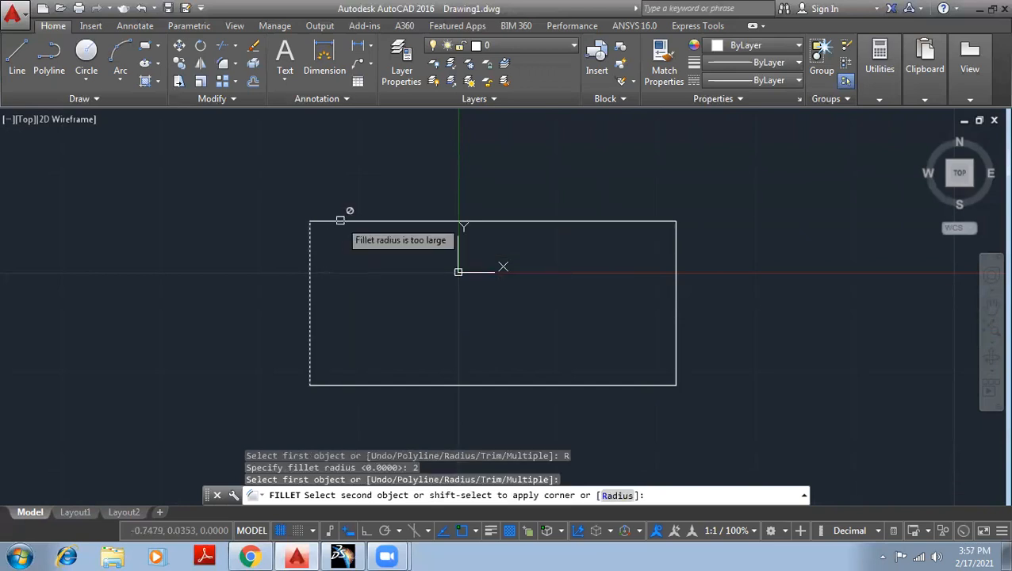
{"action": "left_click", "coordinate": [340, 220]}
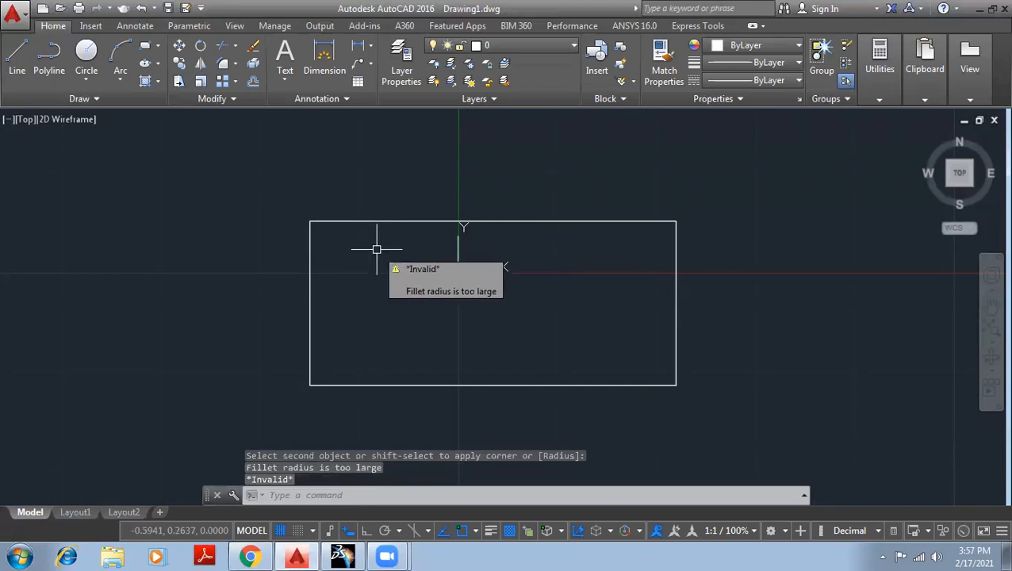
{"action": "key", "text": "Return"}
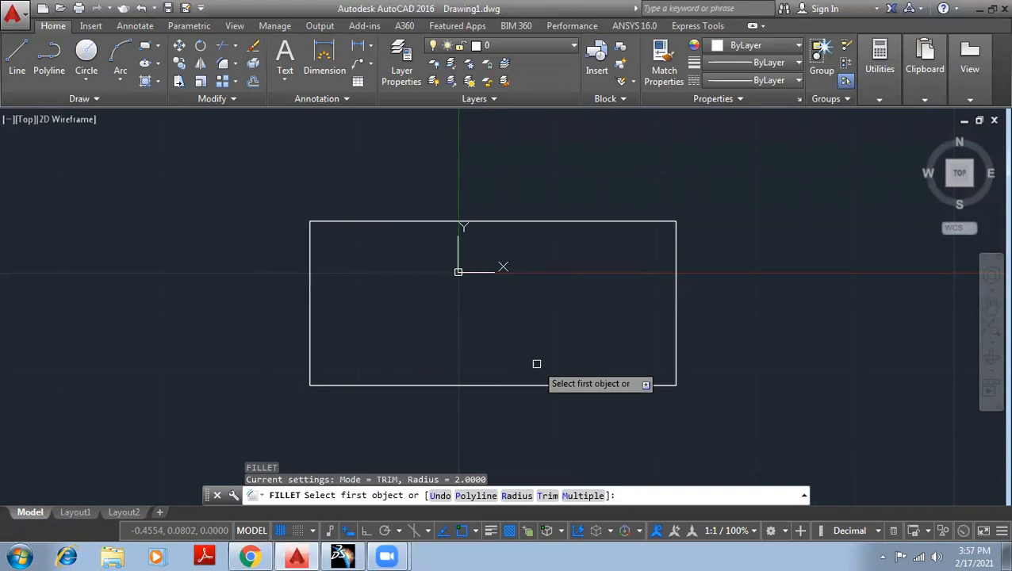
{"action": "key", "text": "Escape"}
{"action": "key", "text": "Escape"}
{"action": "key", "text": "Escape"}
Erase the rectangle around the origin.
{"action": "left_click", "coordinate": [722, 418]}
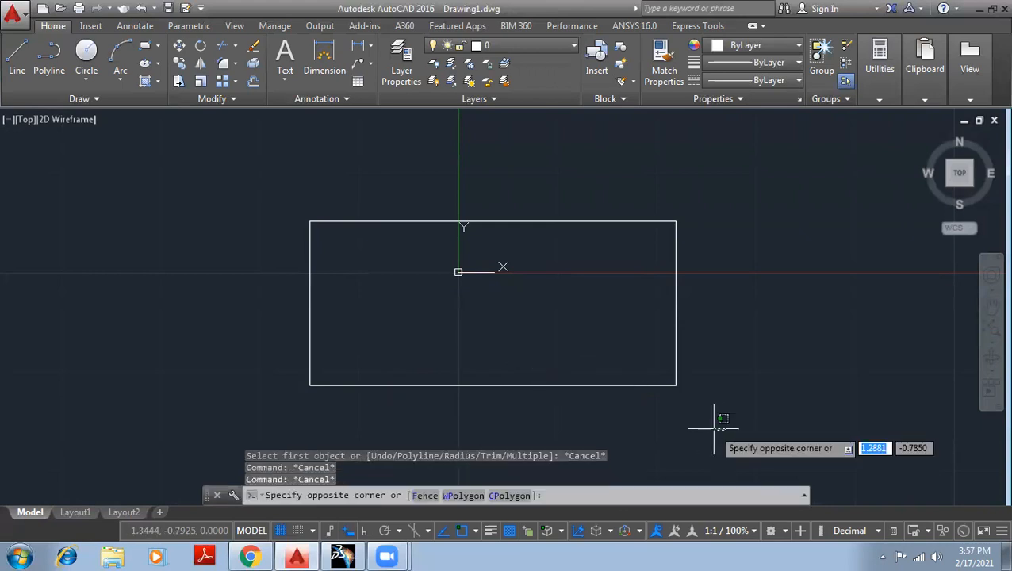
{"action": "left_click", "coordinate": [284, 172]}
{"action": "key", "text": "Delete"}
Draw a larger rectangle with its lower-left corner at the origin, extending up and along the X axis.
{"action": "scroll", "coordinate": [306, 237], "scroll_direction": "down", "scroll_amount": 2}
{"action": "scroll", "coordinate": [494, 260], "scroll_direction": "down", "scroll_amount": 4}
{"action": "middle_click_drag", "start_coordinate": [527, 227], "coordinate": [294, 288]}
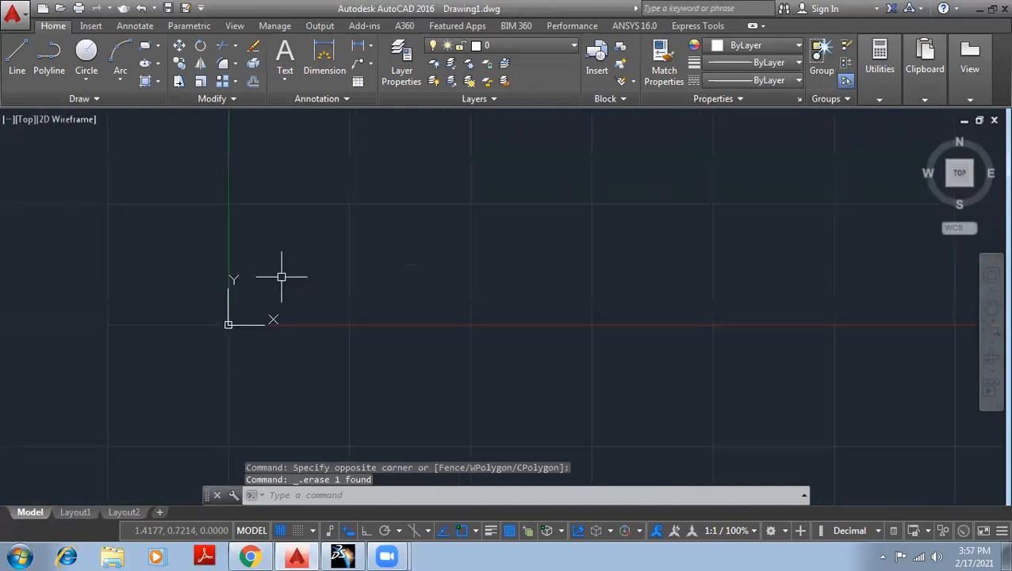
{"action": "left_click", "coordinate": [145, 45]}
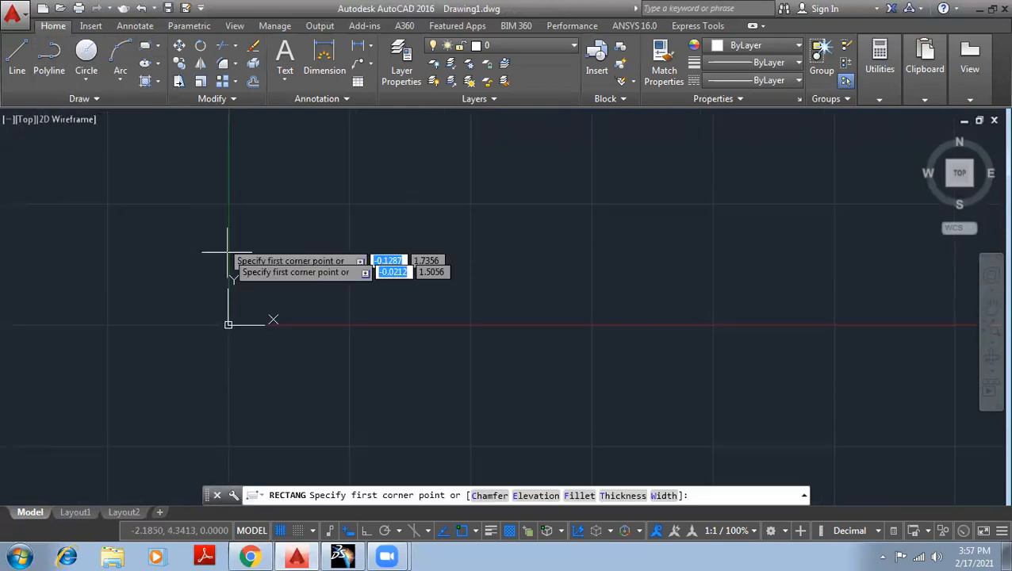
{"action": "left_click", "coordinate": [228, 325]}
{"action": "left_click", "coordinate": [624, 129]}
{"action": "middle_click_drag", "start_coordinate": [727, 208], "coordinate": [716, 266]}
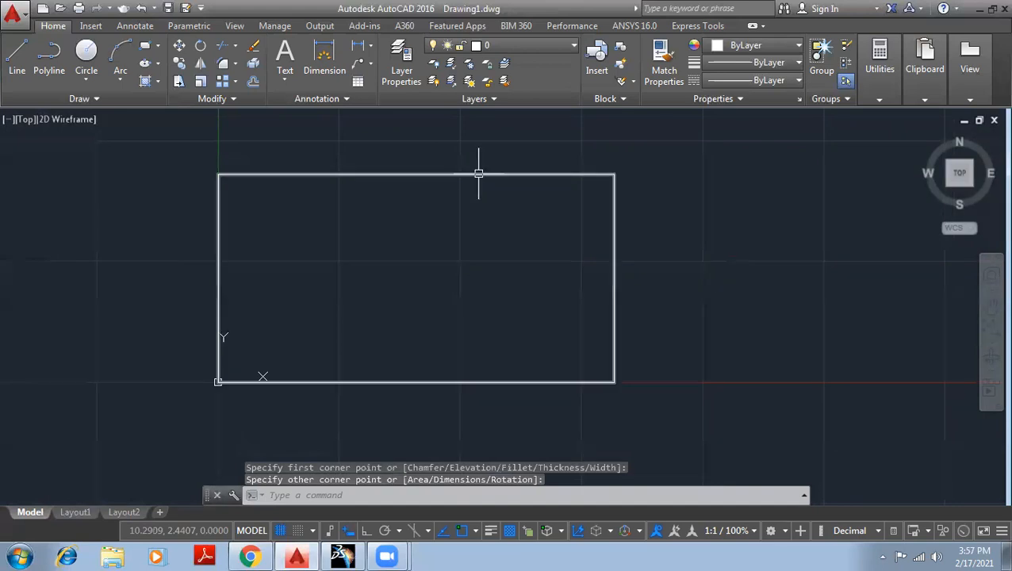
Fillet the upper-left corner of the rectangle with a radius of 2.
{"action": "left_click", "coordinate": [222, 65]}
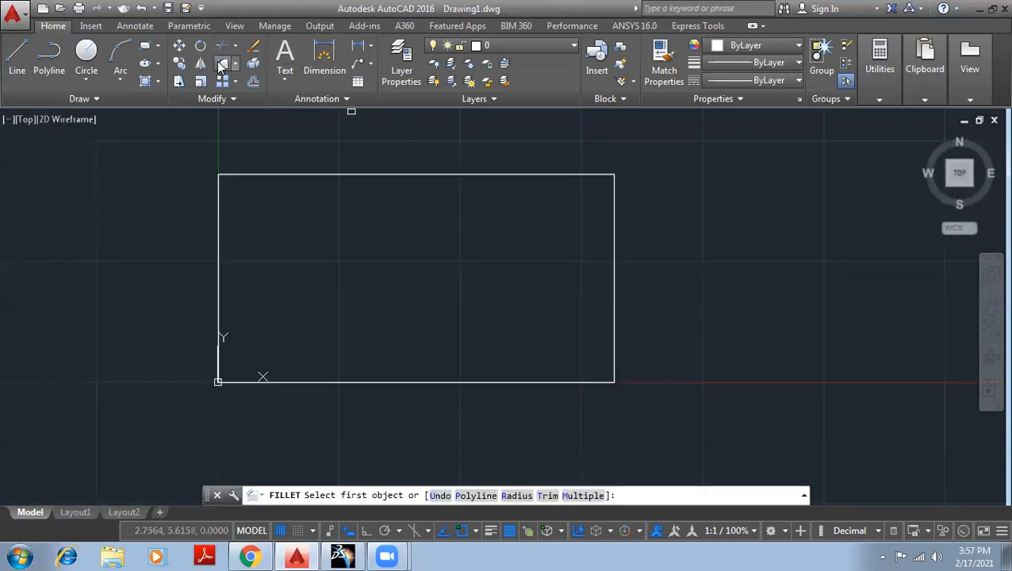
{"action": "left_click", "coordinate": [522, 495]}
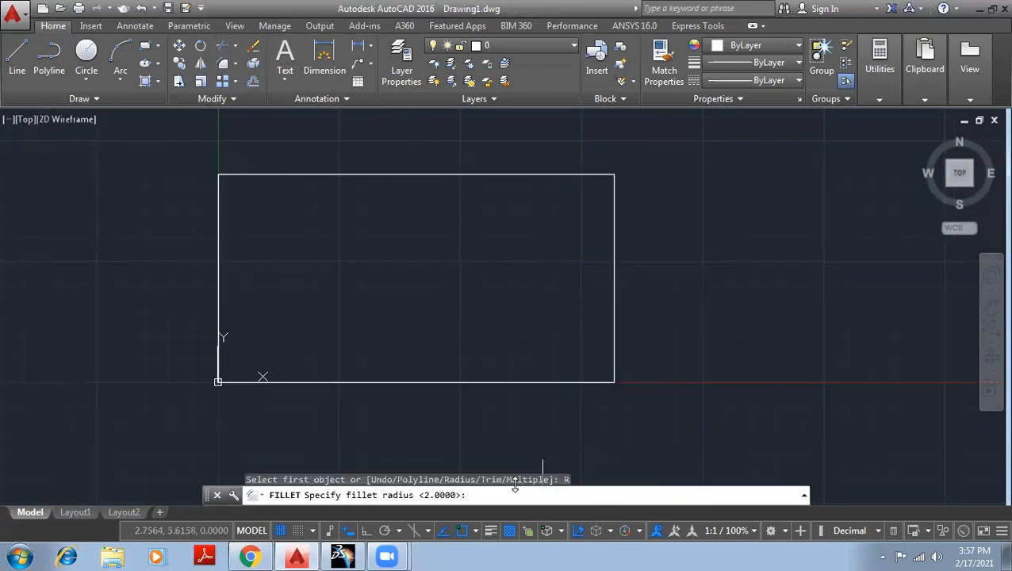
{"action": "type", "text": "2"}
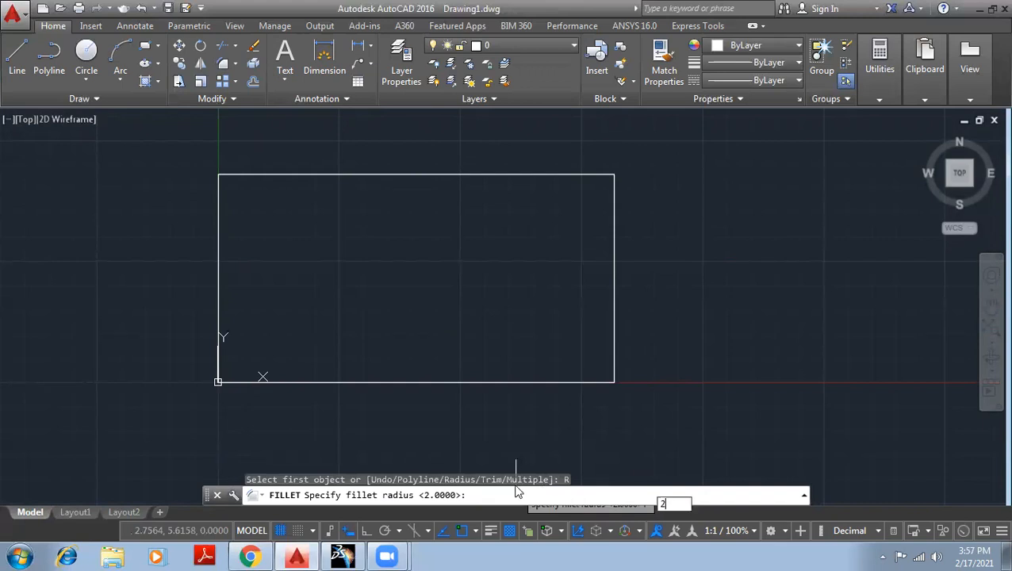
{"action": "key", "text": "Return"}
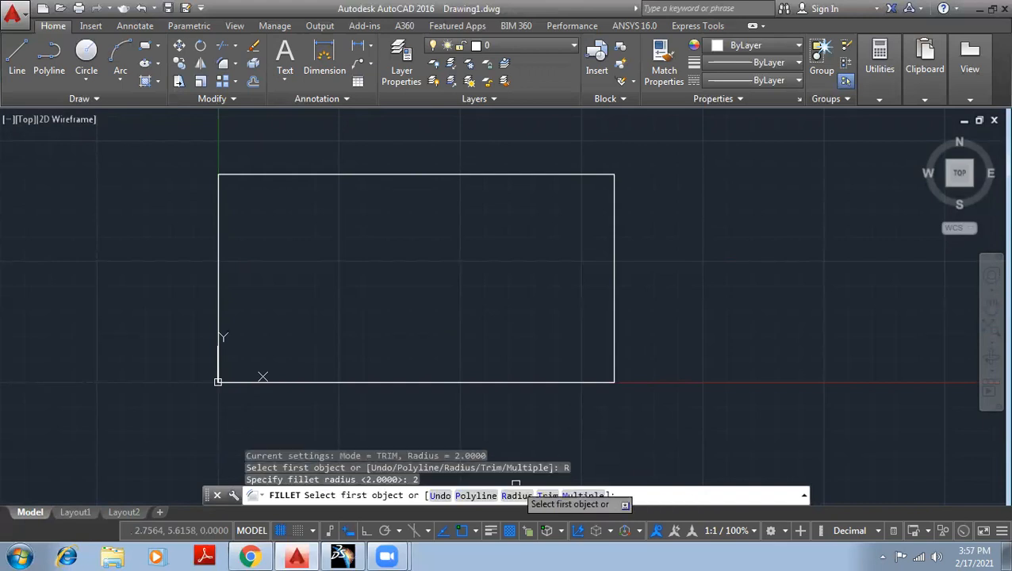
{"action": "left_click", "coordinate": [217, 231]}
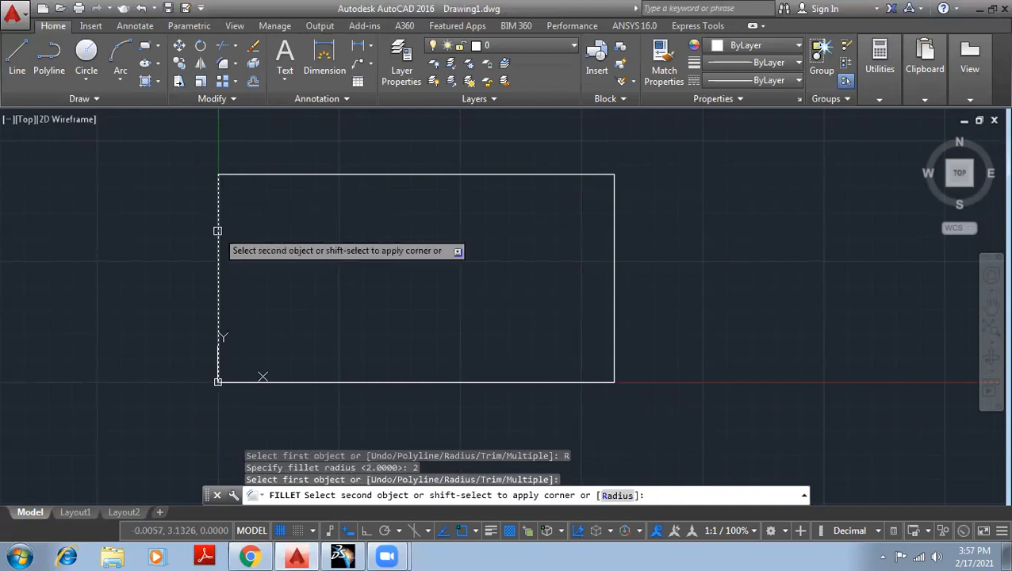
{"action": "left_click", "coordinate": [257, 172]}
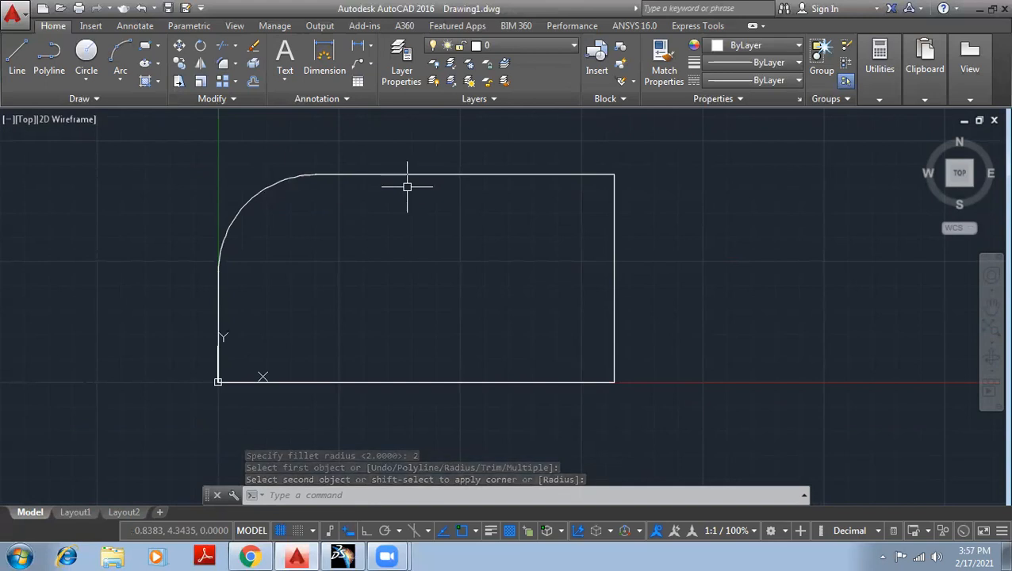
Fillet the rectangle's upper-right, lower-right and lower-left corners with the same radius of 2.
{"action": "key", "text": "Return"}
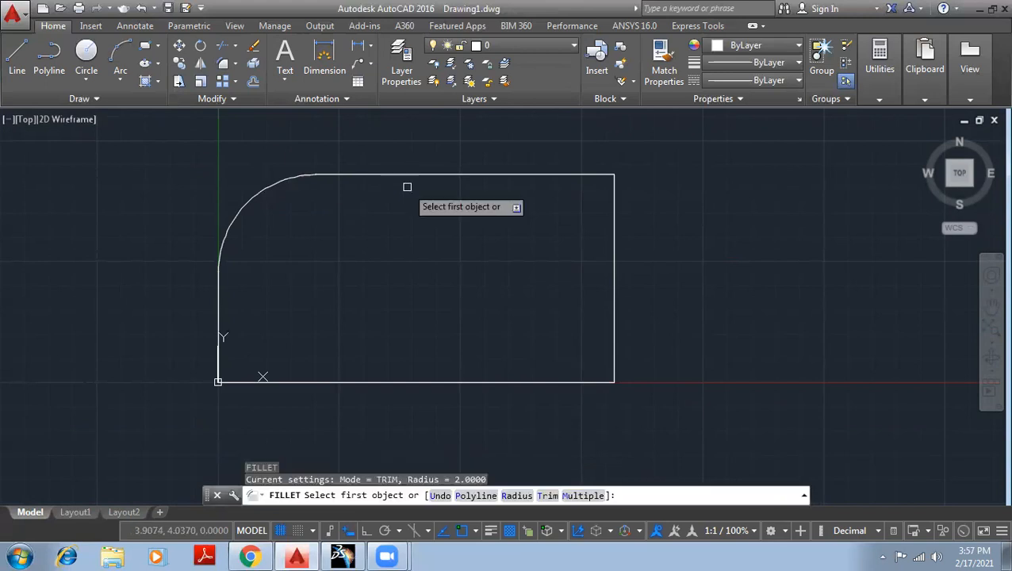
{"action": "left_click", "coordinate": [576, 173]}
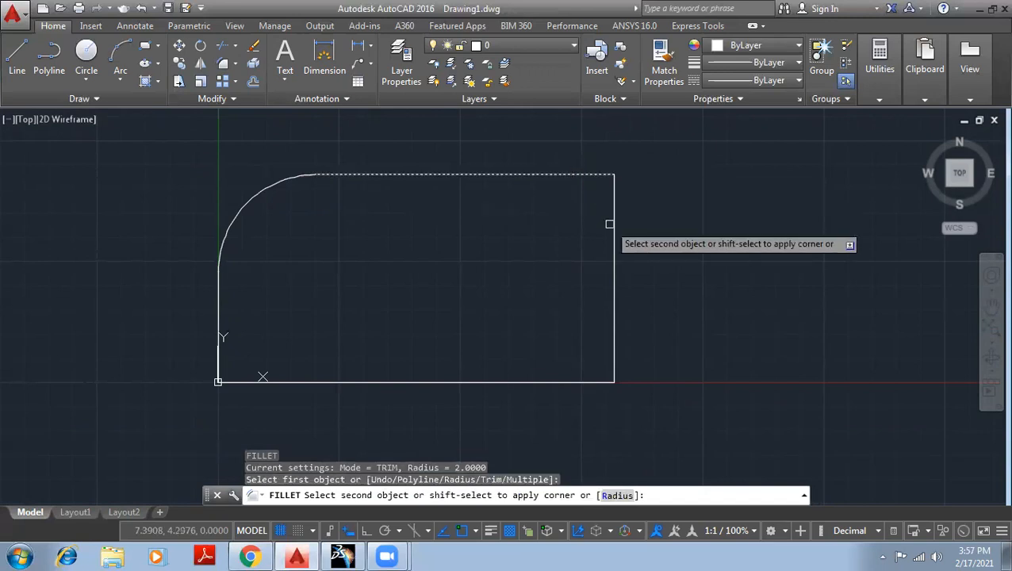
{"action": "left_click", "coordinate": [609, 224]}
{"action": "key", "text": "Return"}
{"action": "left_click", "coordinate": [614, 313]}
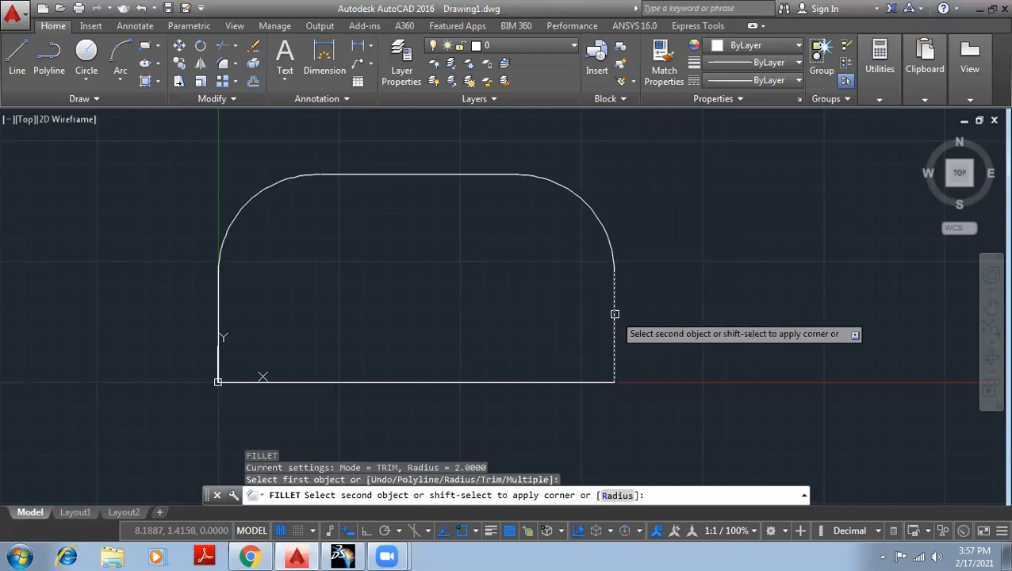
{"action": "left_click", "coordinate": [580, 382]}
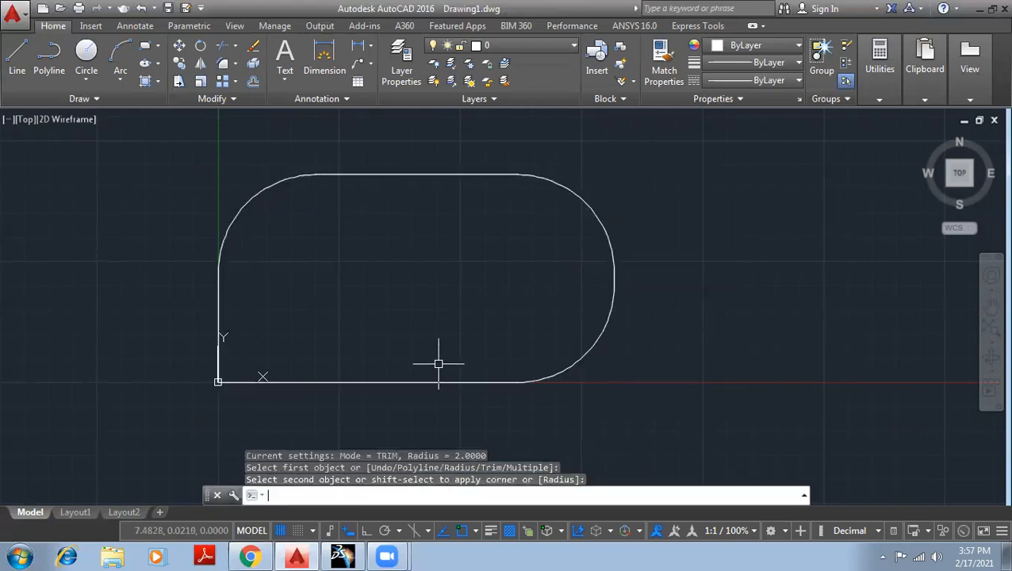
{"action": "key", "text": "Return"}
{"action": "left_click", "coordinate": [383, 381]}
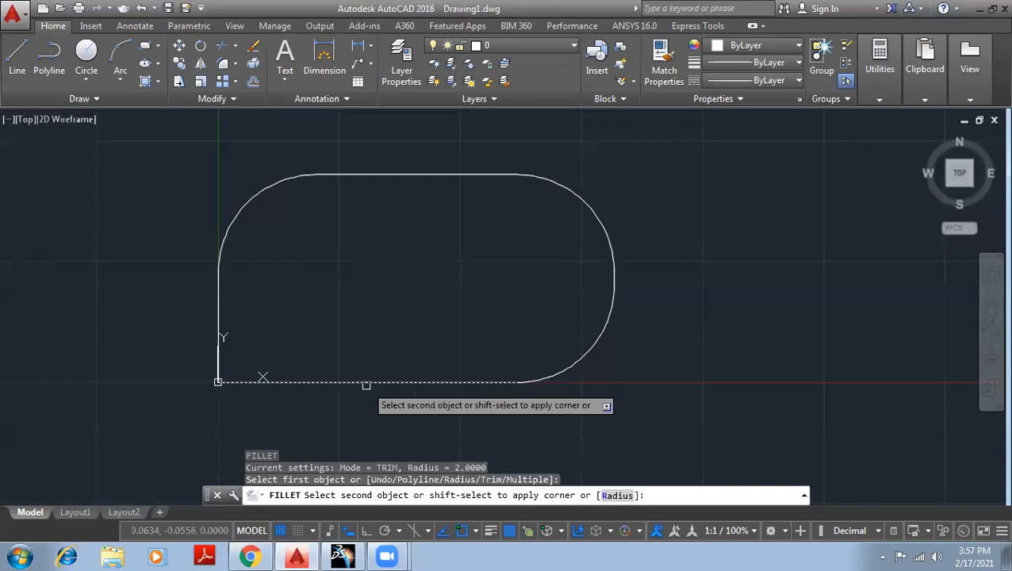
{"action": "left_click", "coordinate": [218, 319]}
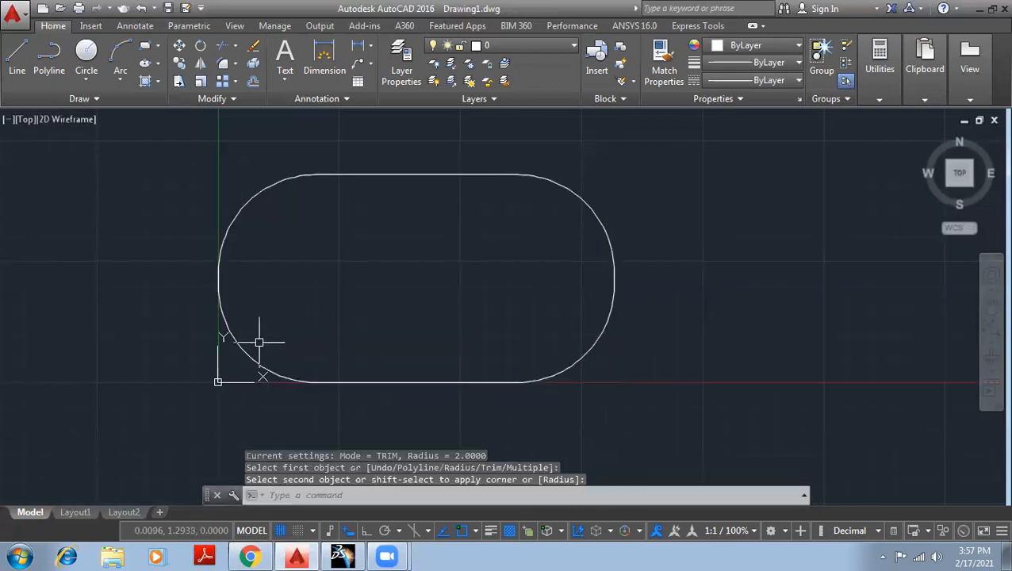
{"action": "scroll", "coordinate": [644, 302], "scroll_direction": "down", "scroll_amount": 3}
{"action": "scroll", "coordinate": [604, 341], "scroll_direction": "up", "scroll_amount": 2}
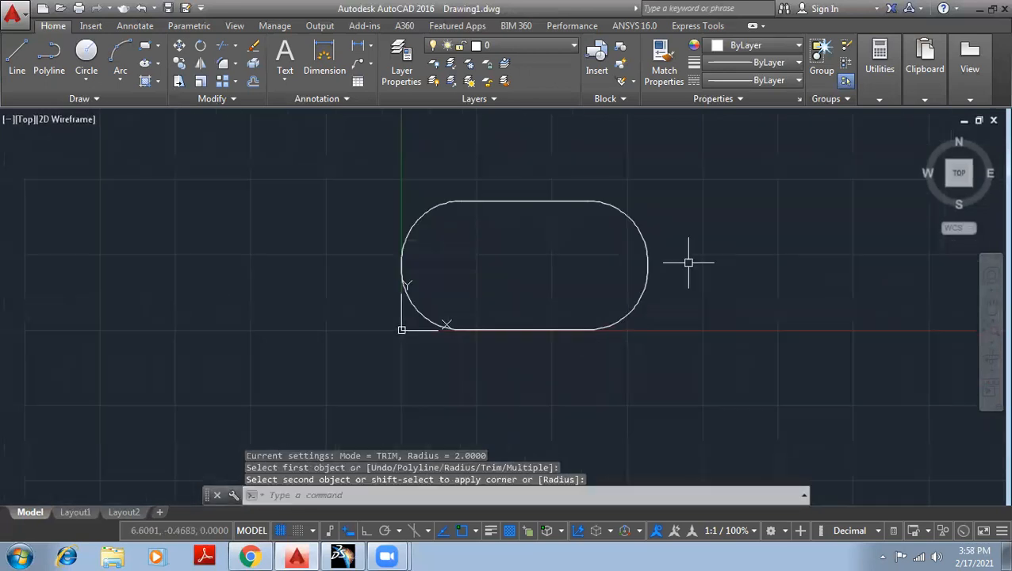
{"action": "scroll", "coordinate": [689, 240], "scroll_direction": "up", "scroll_amount": 2}
{"action": "middle_click_drag", "start_coordinate": [689, 240], "coordinate": [424, 250]}
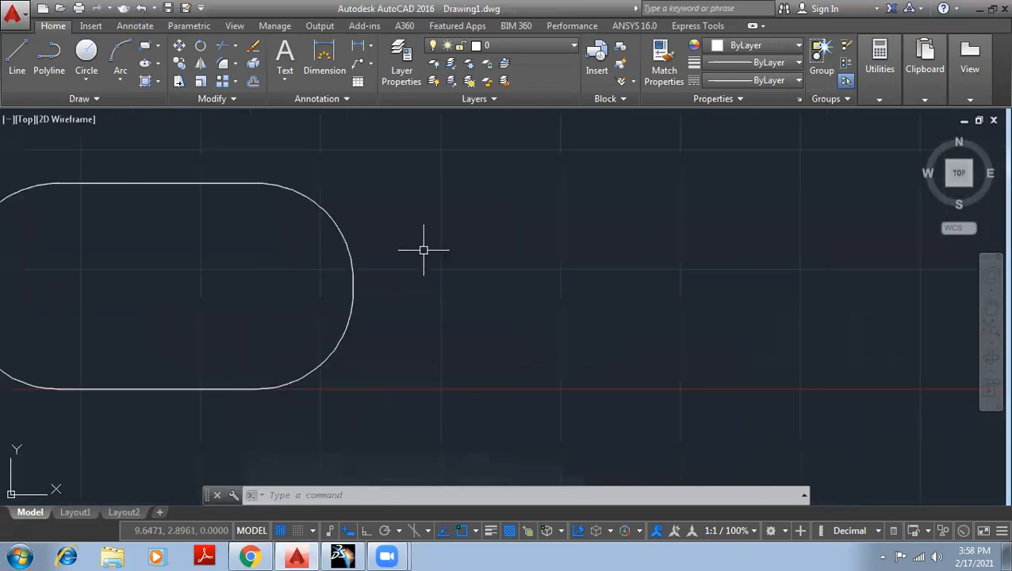
Erase the rectangle with the filleted corners.
{"action": "scroll", "coordinate": [423, 250], "scroll_direction": "down", "scroll_amount": 4}
{"action": "left_click", "coordinate": [432, 337]}
{"action": "left_click", "coordinate": [174, 167]}
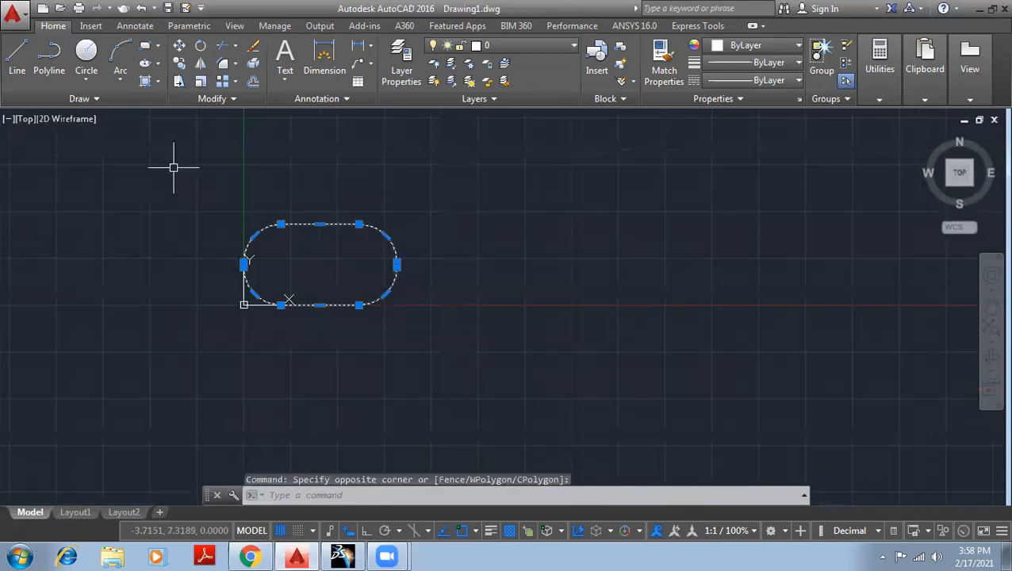
{"action": "key", "text": "Delete"}
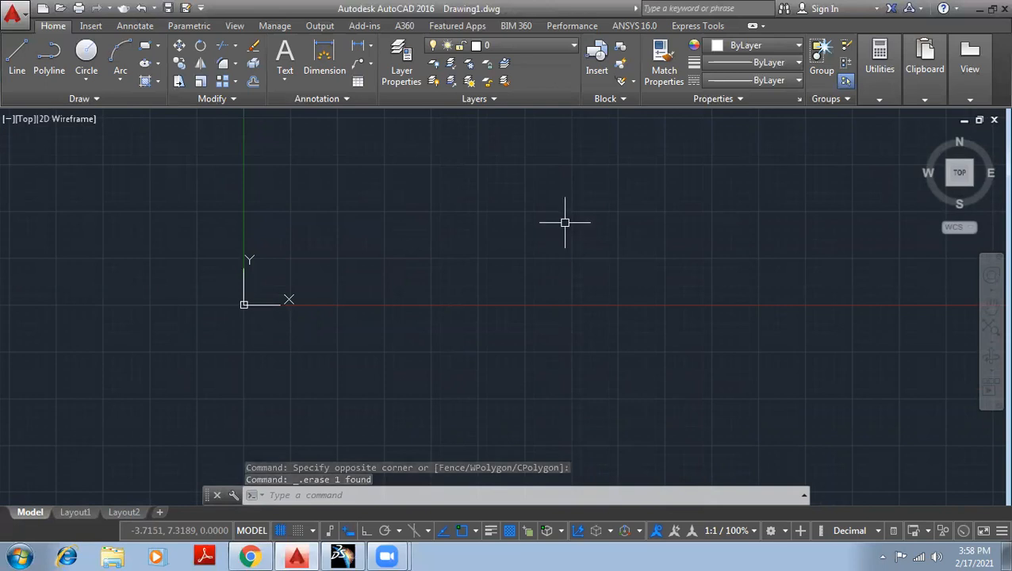
Draw a rectangle about 14.2 by 7.8 units with its lower-left corner at the origin.
{"action": "left_click", "coordinate": [234, 64]}
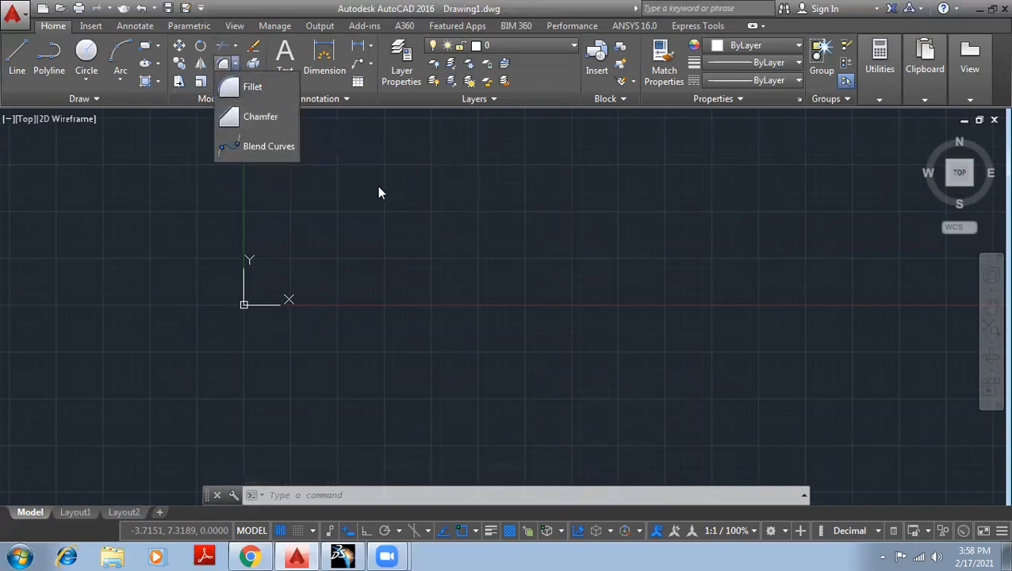
{"action": "left_click", "coordinate": [145, 45]}
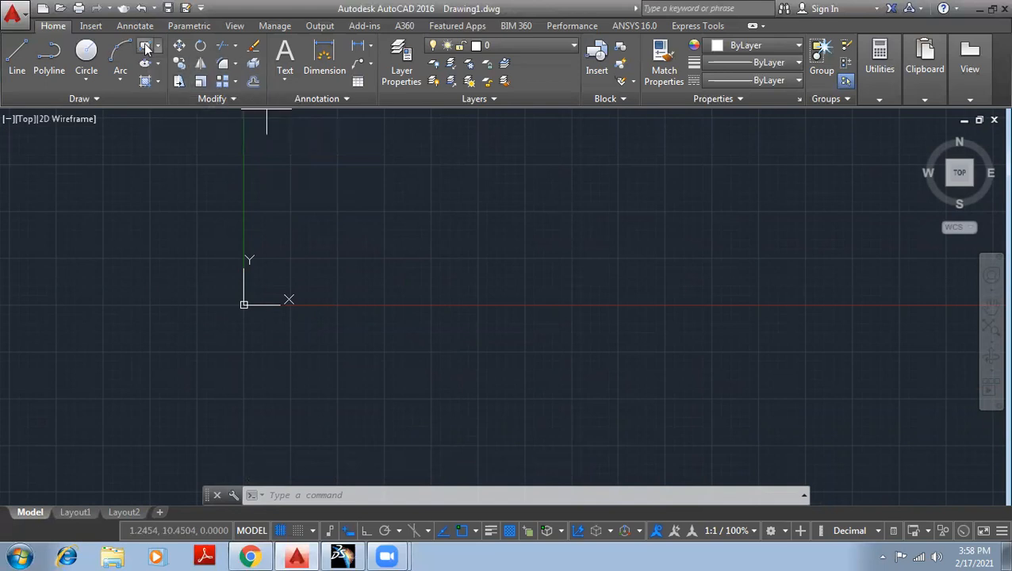
{"action": "left_click", "coordinate": [244, 305]}
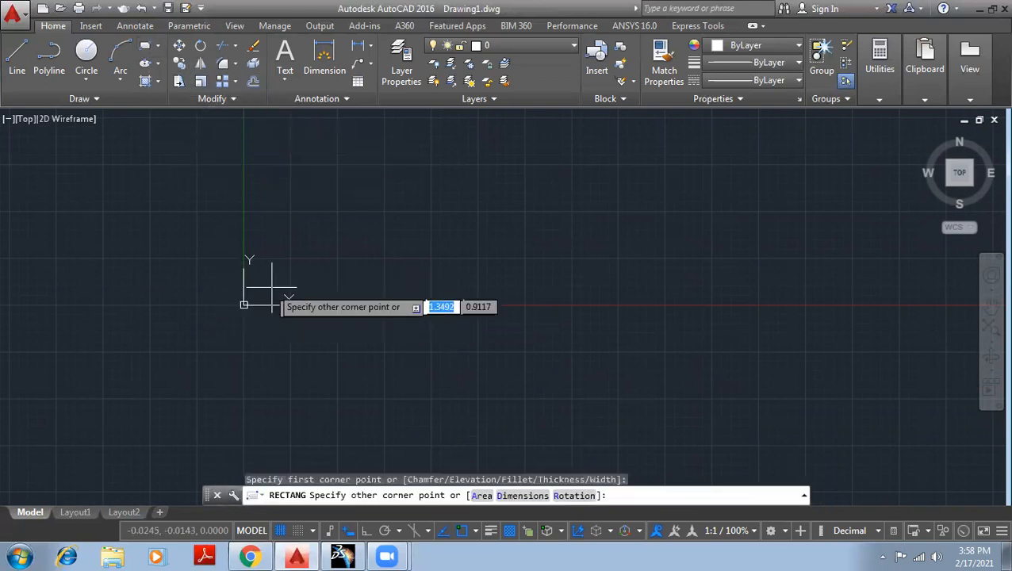
{"action": "left_click", "coordinate": [510, 160]}
Draw a diagonal line across the upper-left corner, from the left side's midpoint to the rectangle's top edge.
{"action": "key", "text": "l"}
{"action": "key", "text": "Return"}
{"action": "left_click", "coordinate": [206, 266]}
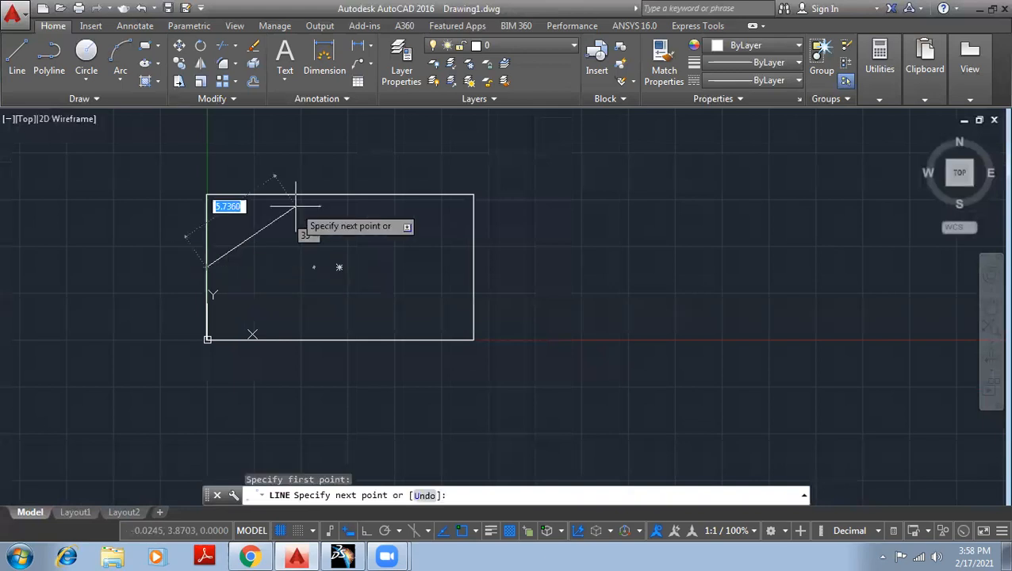
{"action": "left_click", "coordinate": [305, 194]}
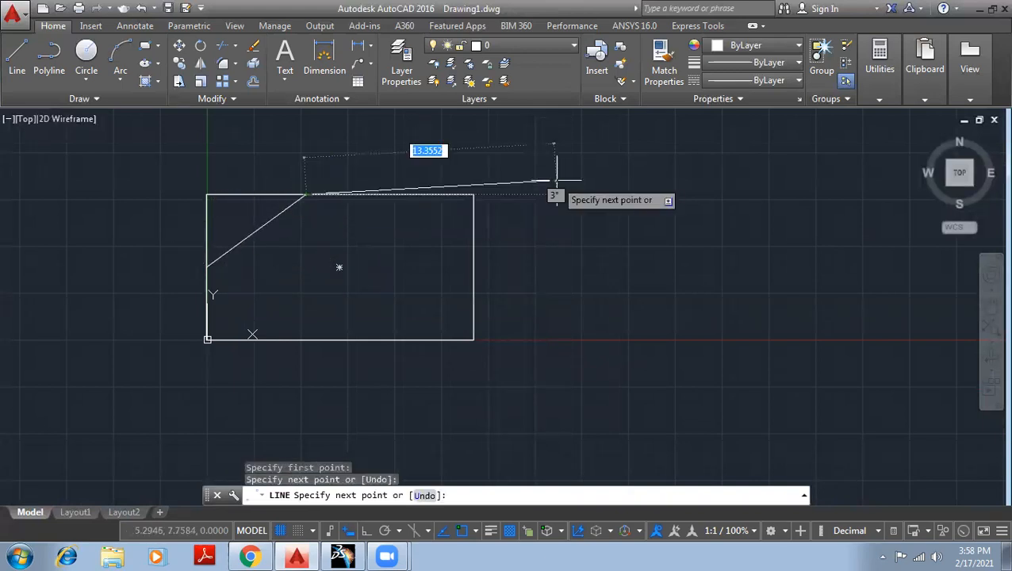
{"action": "key", "text": "Escape"}
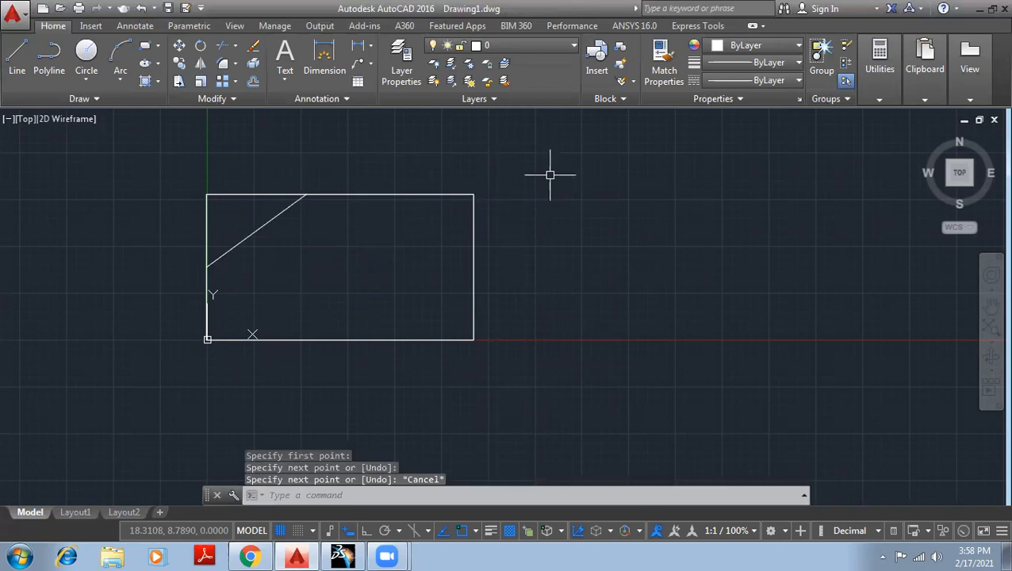
{"action": "mouse_move", "coordinate": [173, 161]}
{"action": "left_mouse_down"}
{"action": "mouse_move", "coordinate": [198, 203]}
{"action": "mouse_move", "coordinate": [277, 196]}
{"action": "mouse_move", "coordinate": [273, 161]}
{"action": "mouse_move", "coordinate": [244, 192]}
{"action": "left_mouse_up"}
{"action": "mouse_move", "coordinate": [166, 162]}
{"action": "left_mouse_down"}
{"action": "mouse_move", "coordinate": [229, 212]}
{"action": "mouse_move", "coordinate": [260, 197]}
{"action": "mouse_move", "coordinate": [271, 170]}
{"action": "mouse_move", "coordinate": [266, 179]}
{"action": "left_mouse_up"}
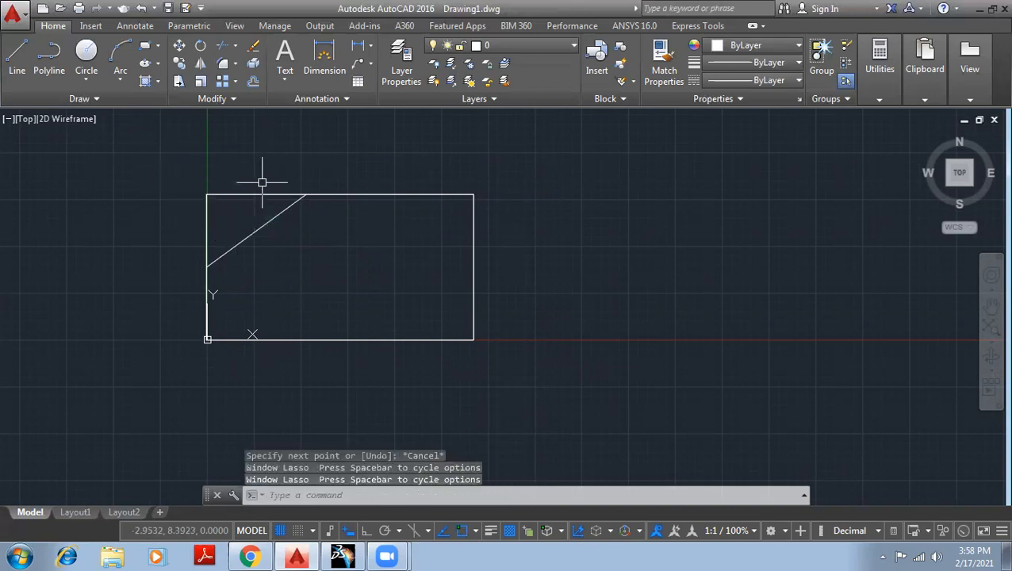
{"action": "left_click", "coordinate": [181, 168]}
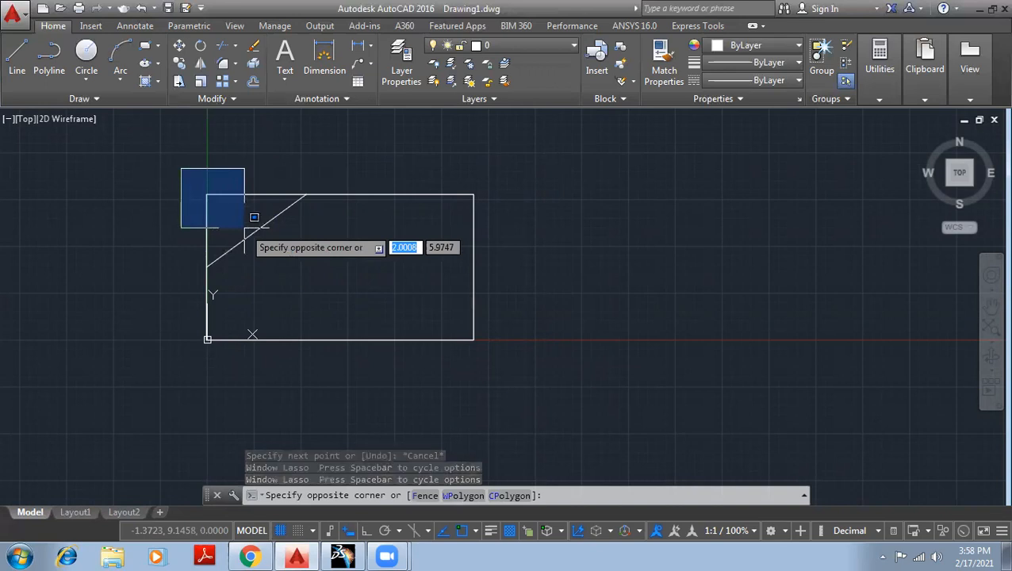
{"action": "key", "text": "Escape"}
{"action": "key", "text": "Escape"}
{"action": "key", "text": "Escape"}
{"action": "key", "text": "Escape"}
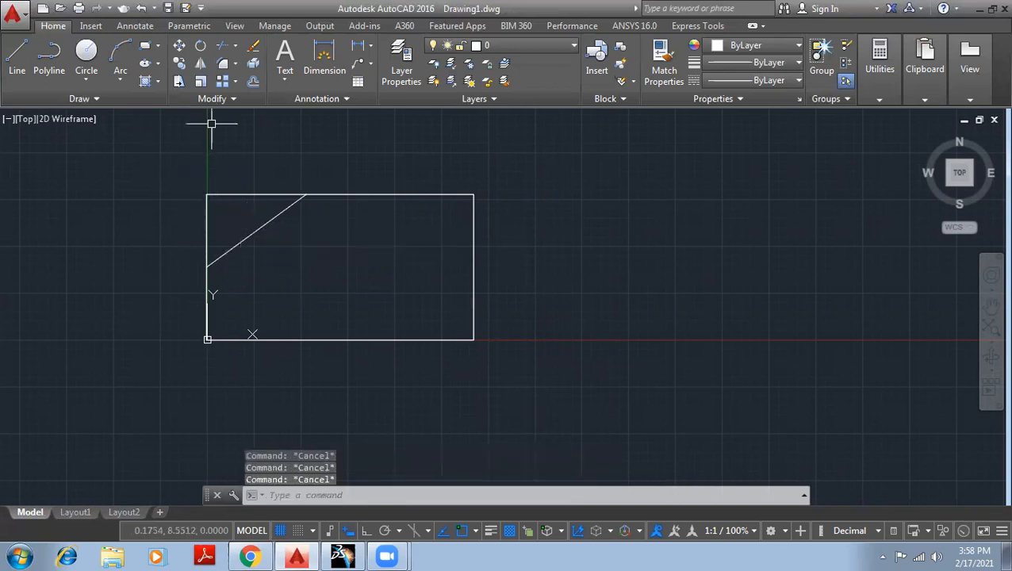
Undo the diagonal line drawn across the rectangle's upper-left corner.
{"action": "left_click", "coordinate": [235, 63]}
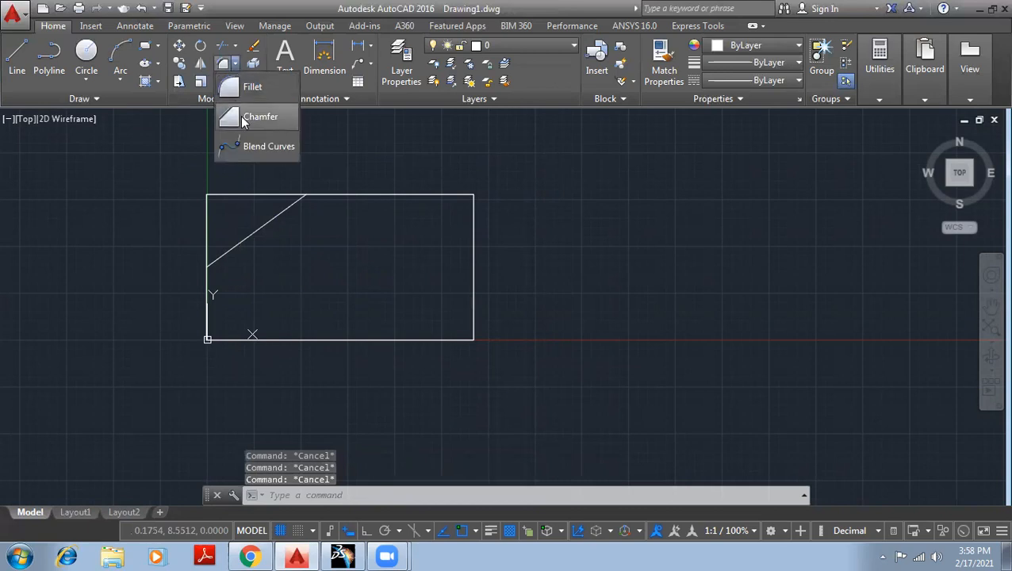
{"action": "left_click", "coordinate": [254, 118]}
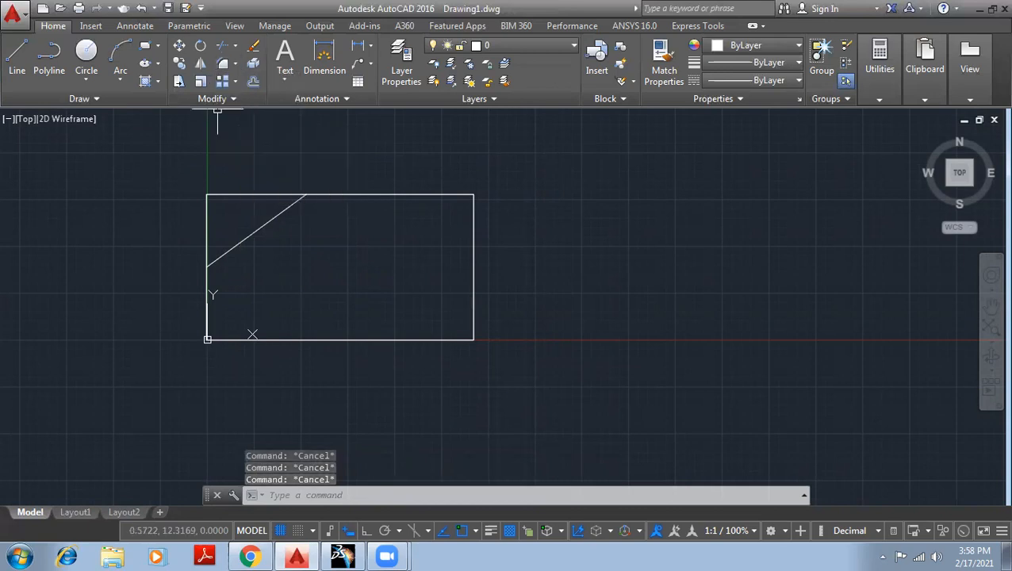
{"action": "key", "text": "ctrl+z"}
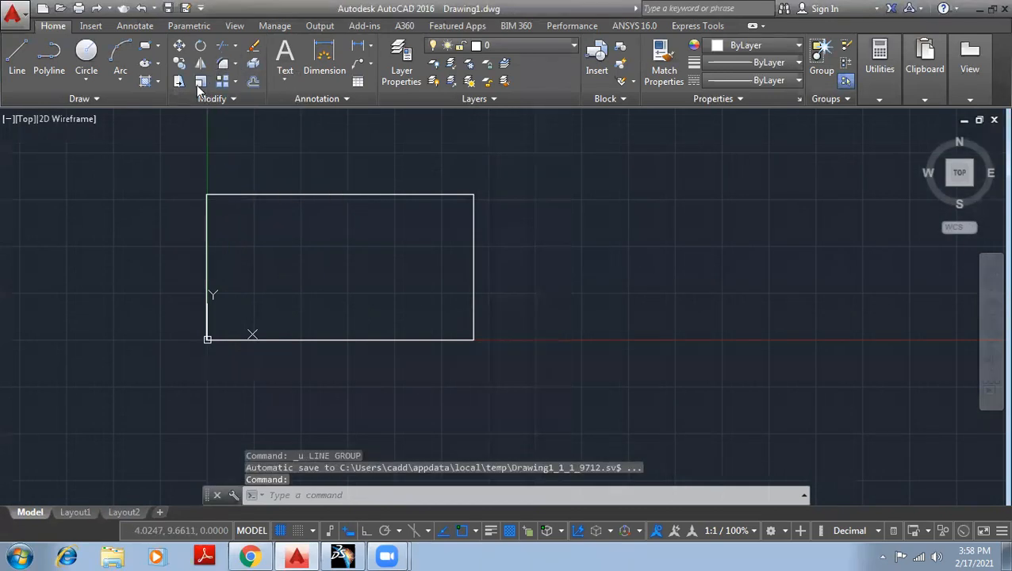
{"action": "left_click", "coordinate": [234, 64]}
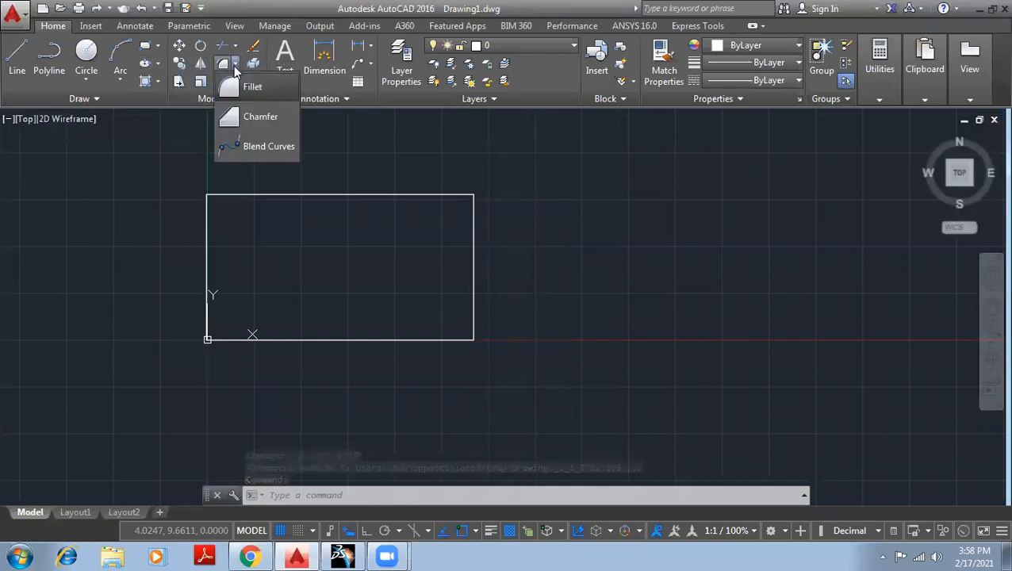
{"action": "left_click", "coordinate": [269, 119]}
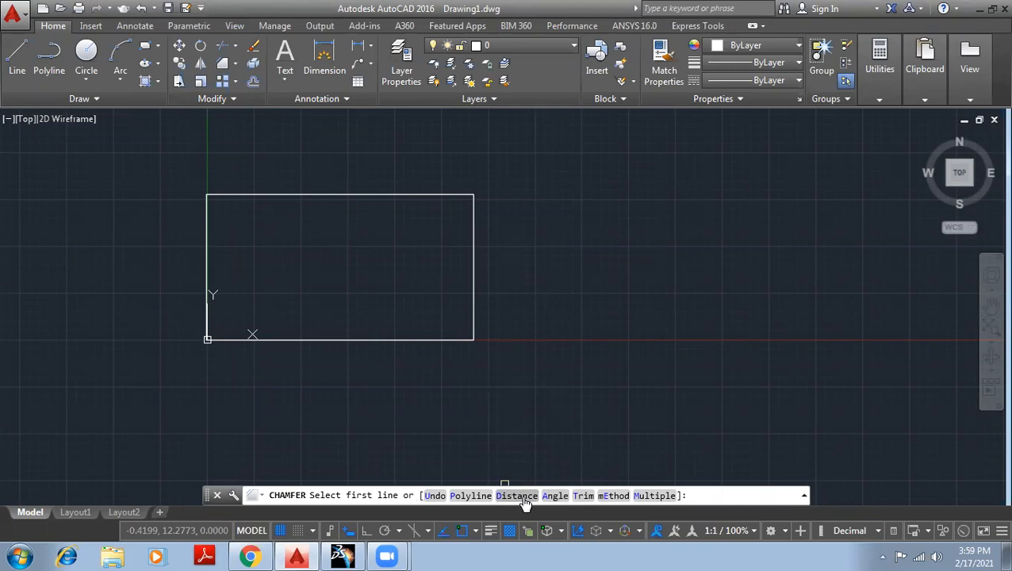
{"action": "left_click", "coordinate": [518, 496]}
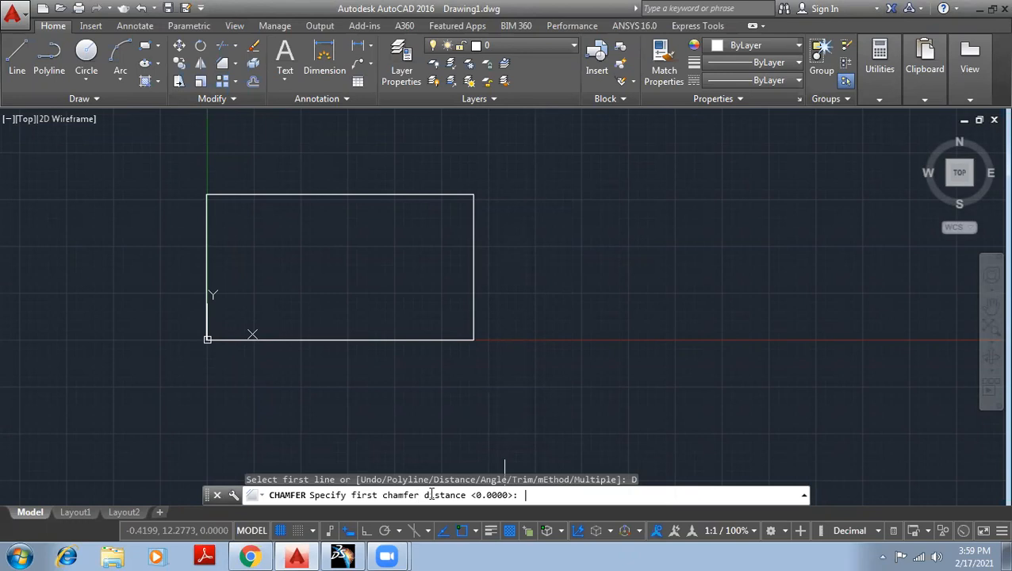
{"action": "scroll", "coordinate": [211, 247], "scroll_direction": "up", "scroll_amount": 4}
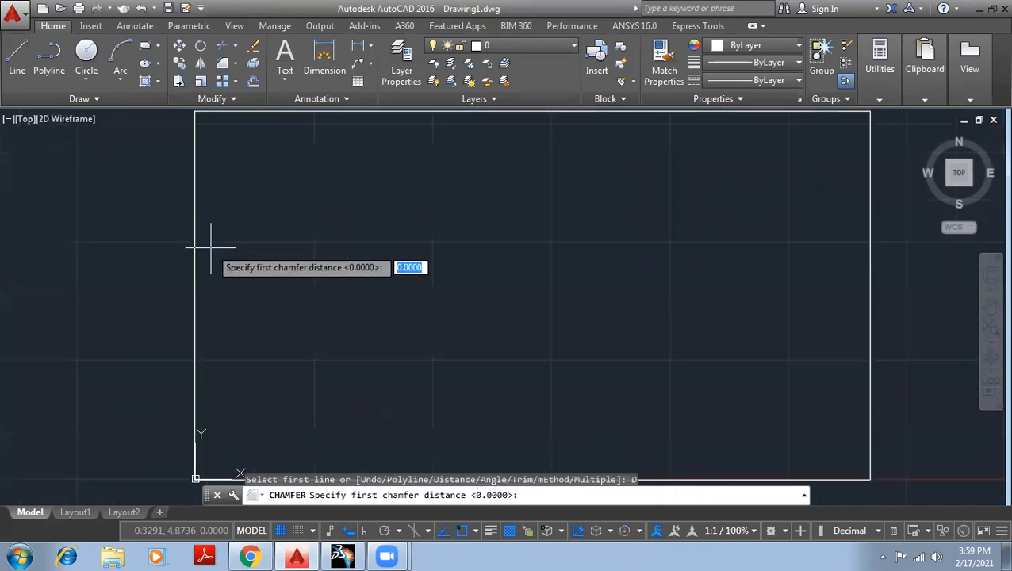
{"action": "scroll", "coordinate": [211, 247], "scroll_direction": "down", "scroll_amount": 2}
Draw a shorter diagonal line from the upper part of the rectangle's left side to its top edge.
{"action": "left_click", "coordinate": [17, 55]}
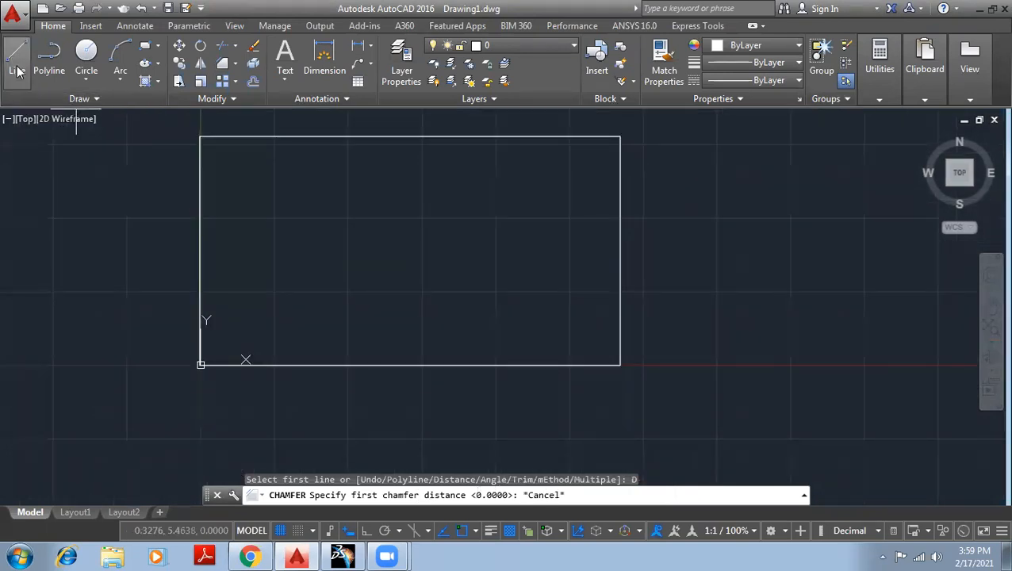
{"action": "left_click", "coordinate": [202, 208]}
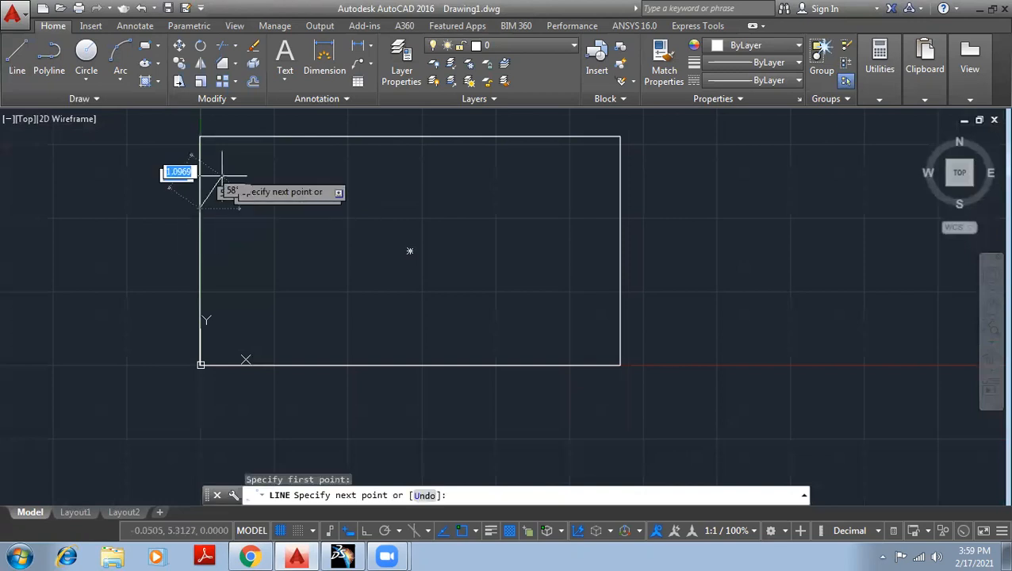
{"action": "left_click", "coordinate": [267, 138]}
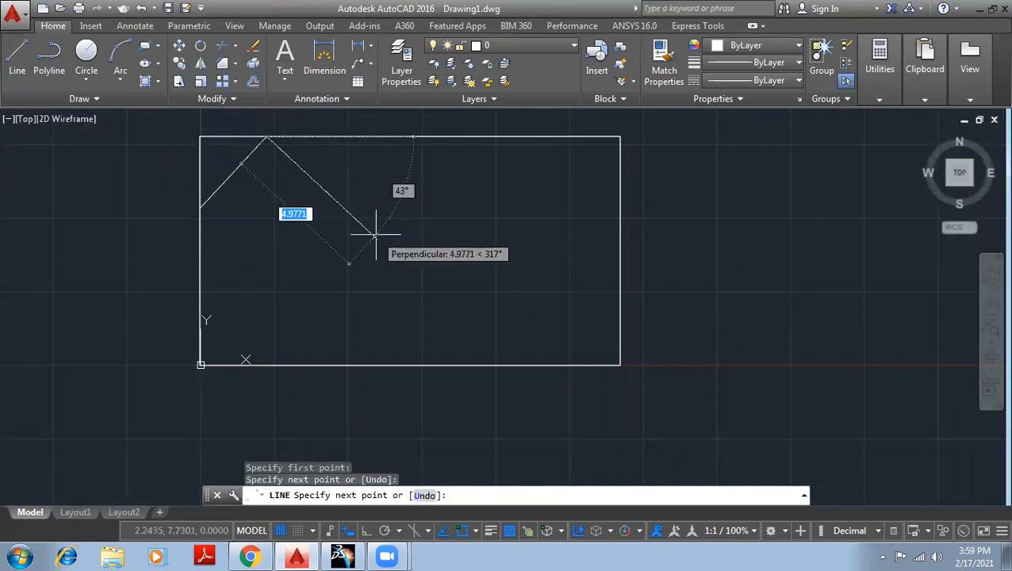
{"action": "key", "text": "Escape"}
{"action": "key", "text": "Escape"}
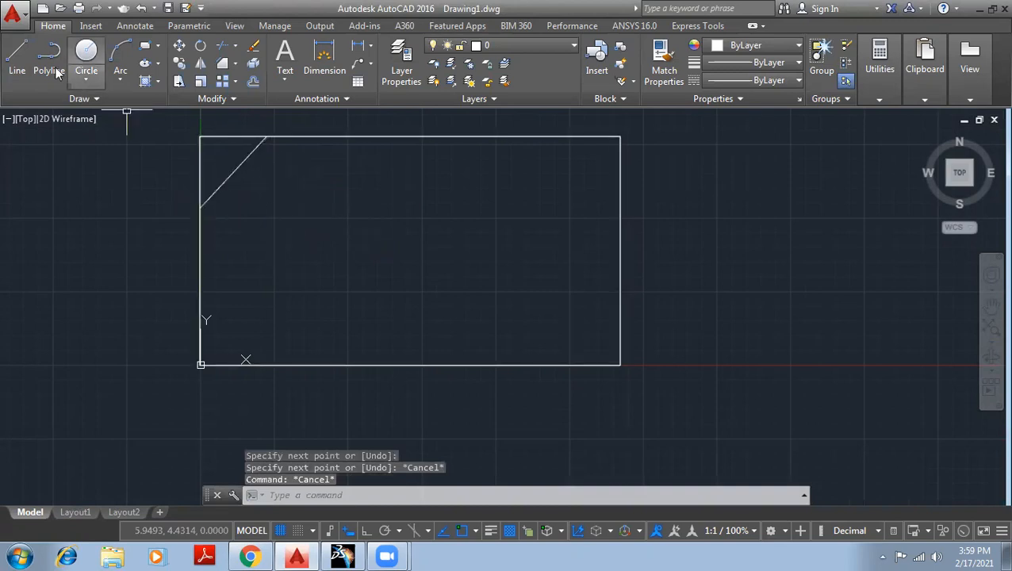
Cancel the new line command and undo the short diagonal line at the upper-left corner.
{"action": "left_click", "coordinate": [11, 61]}
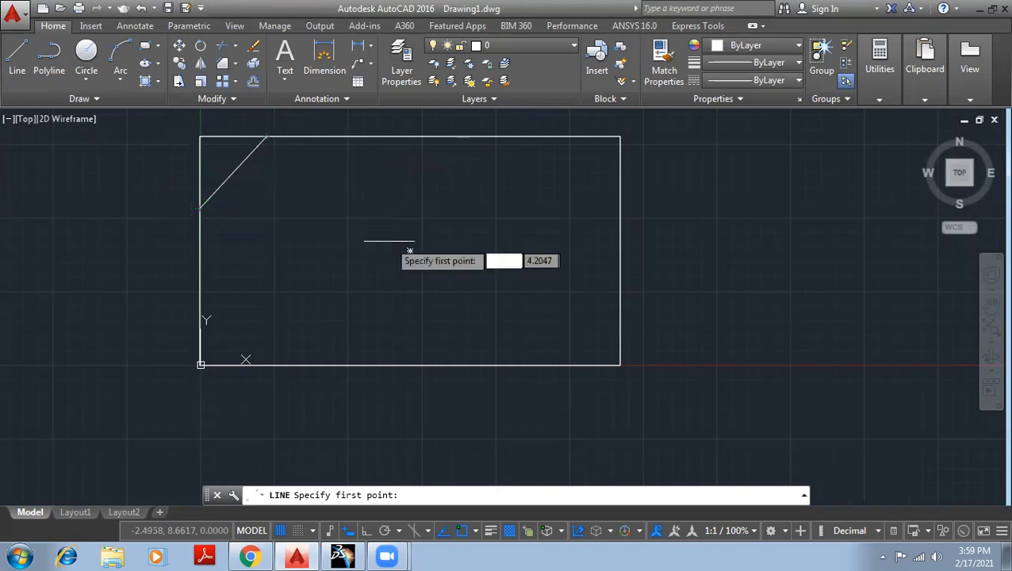
{"action": "key", "text": "Escape"}
{"action": "key", "text": "ctrl+z"}
{"action": "key", "text": "ctrl+z"}
{"action": "key", "text": "ctrl+z"}
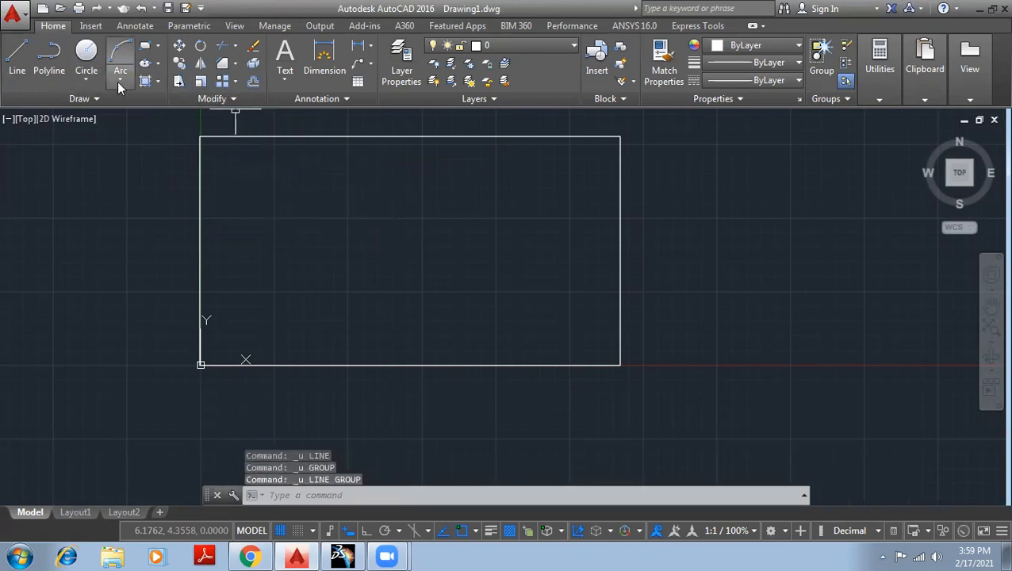
Chamfer the rectangle's upper-left corner with first and second distances of 2.
{"action": "left_click", "coordinate": [235, 63]}
{"action": "left_click", "coordinate": [245, 113]}
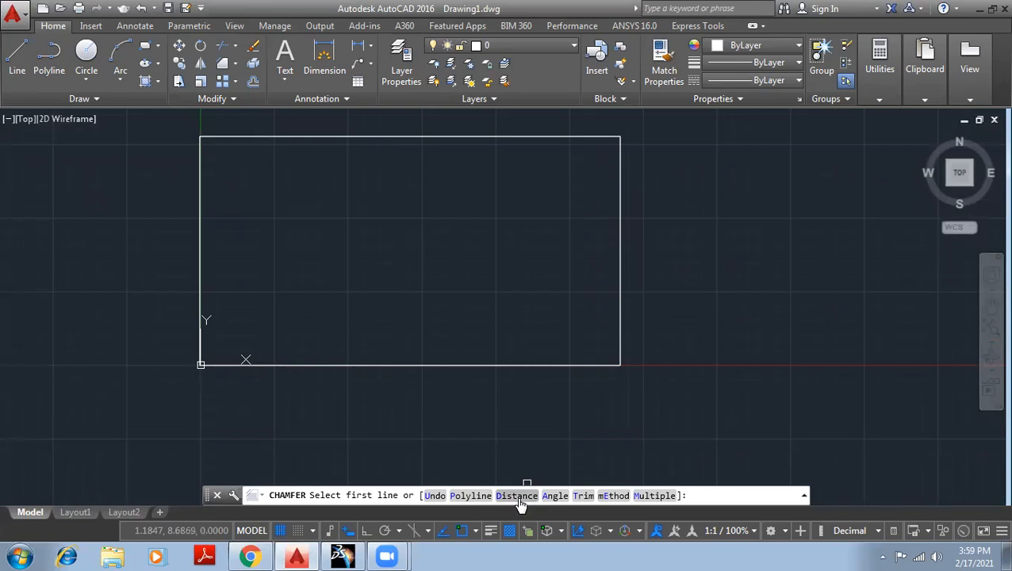
{"action": "left_click", "coordinate": [517, 496]}
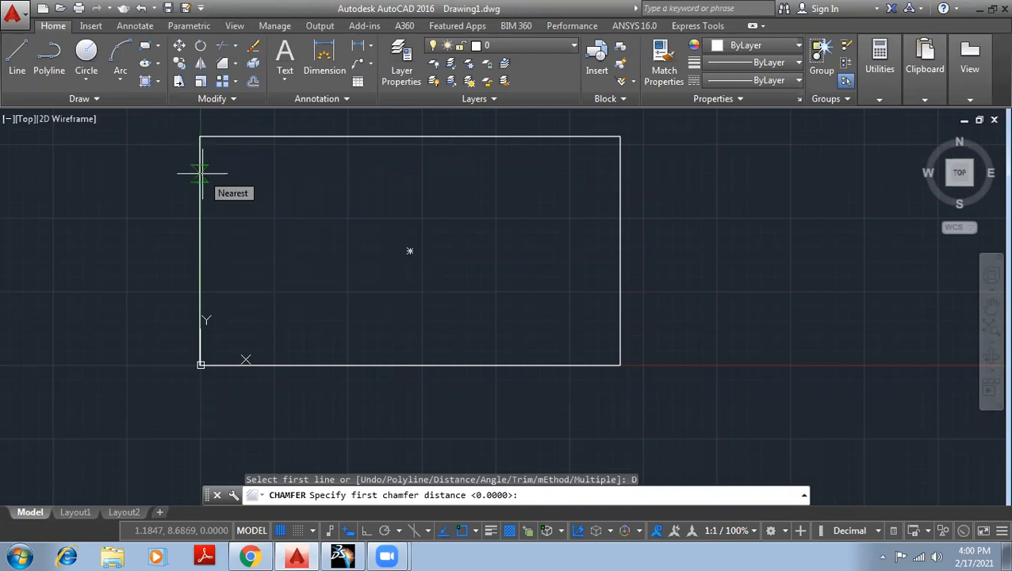
{"action": "type", "text": "2"}
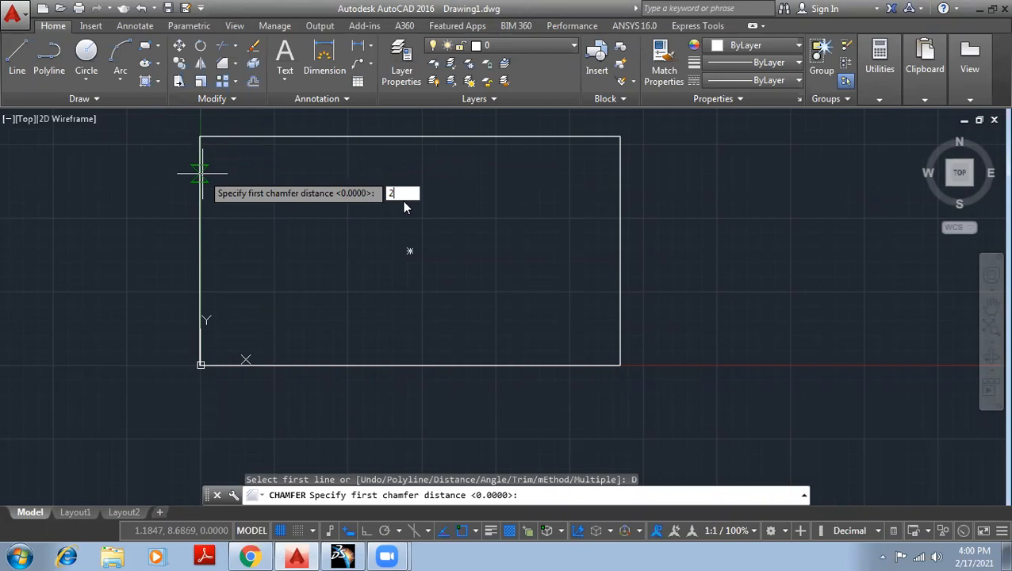
{"action": "key", "text": "Return"}
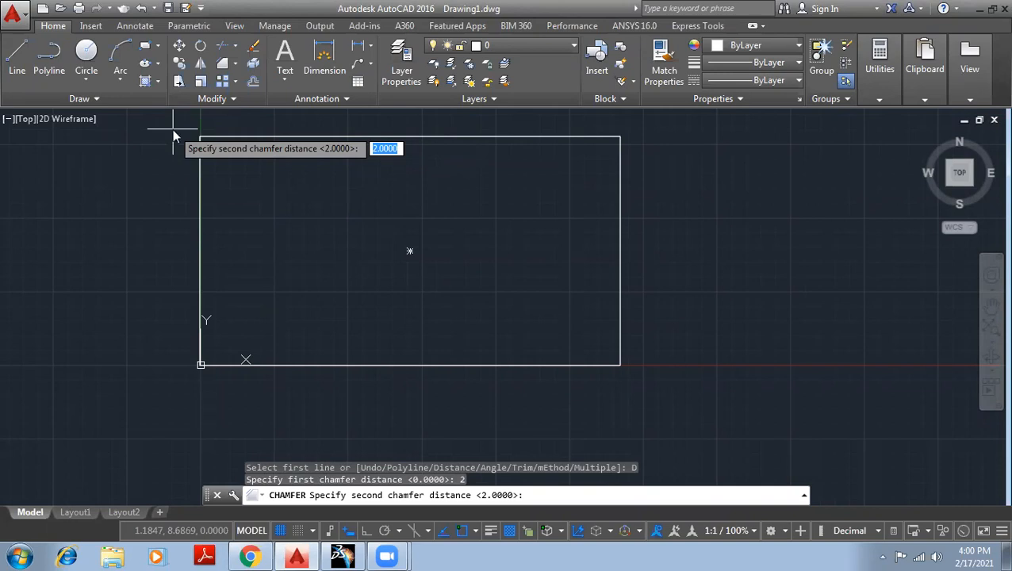
{"action": "type", "text": "2"}
{"action": "key", "text": "Return"}
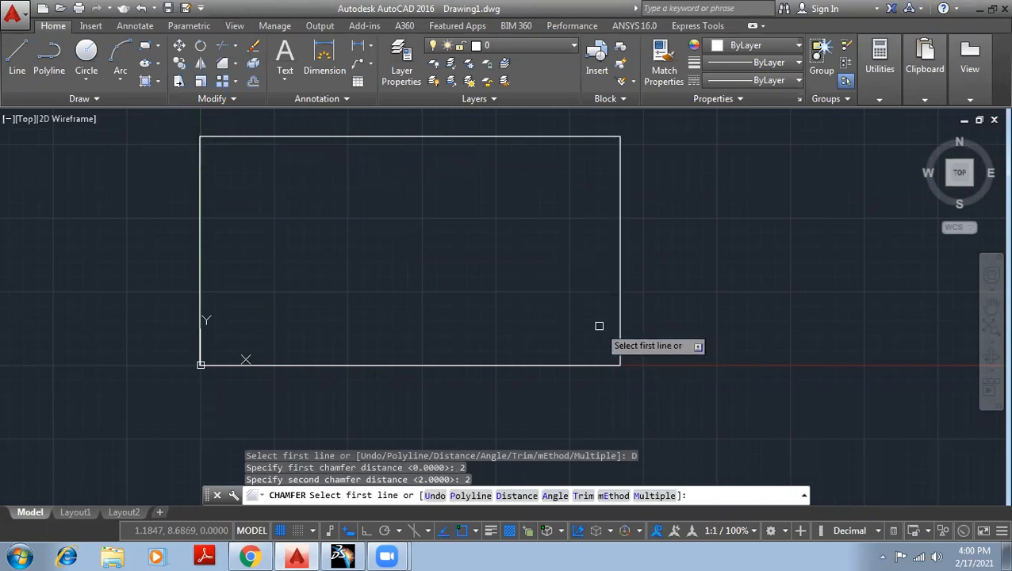
{"action": "left_click", "coordinate": [200, 216]}
{"action": "left_click", "coordinate": [229, 138]}
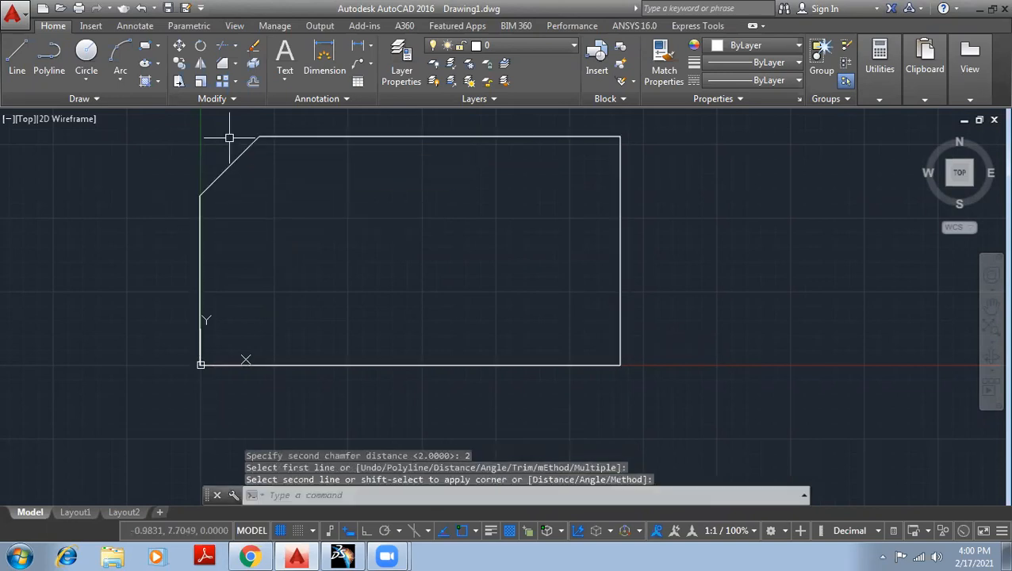
Chamfer the rectangle's upper-right corner with the same distances of 2.
{"action": "key", "text": "space"}
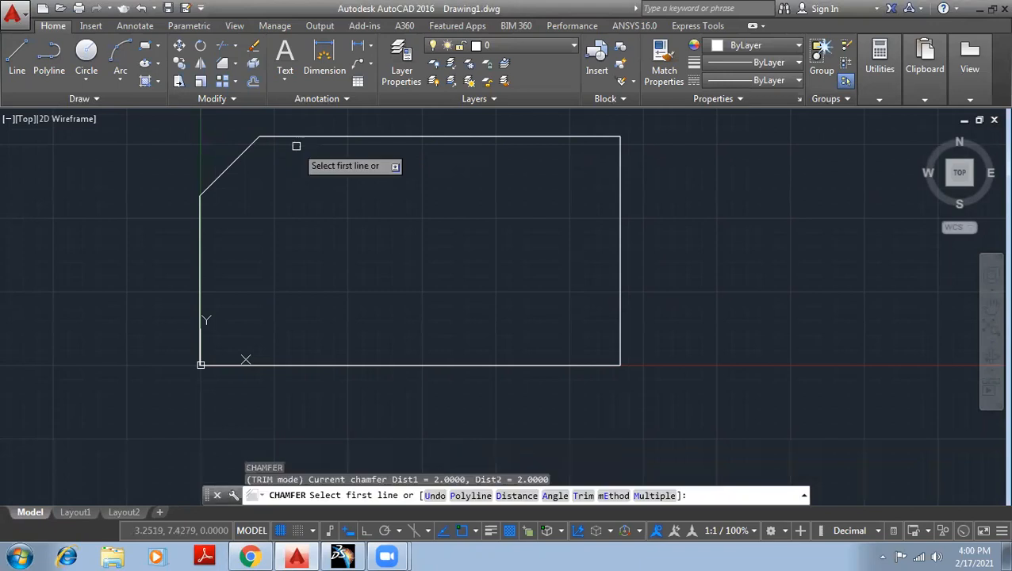
{"action": "left_click", "coordinate": [532, 135]}
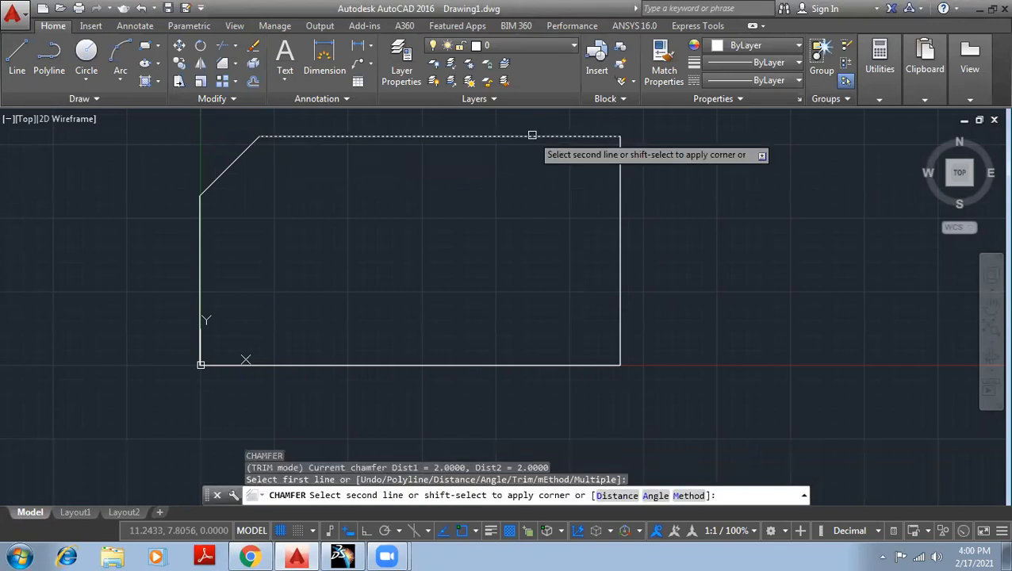
{"action": "left_click", "coordinate": [620, 219]}
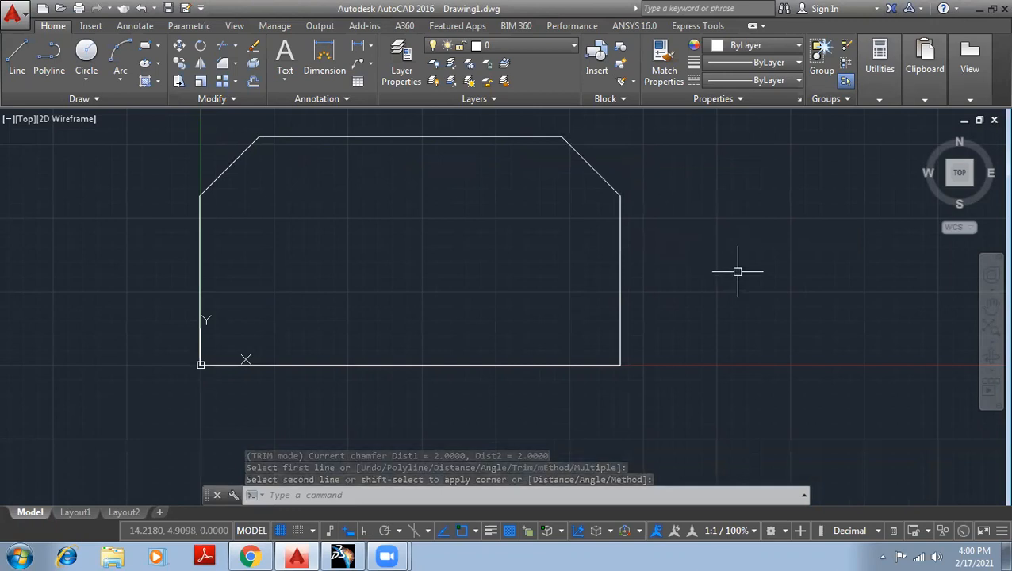
Erase the chamfered rectangle.
{"action": "scroll", "coordinate": [749, 309], "scroll_direction": "down", "scroll_amount": 4}
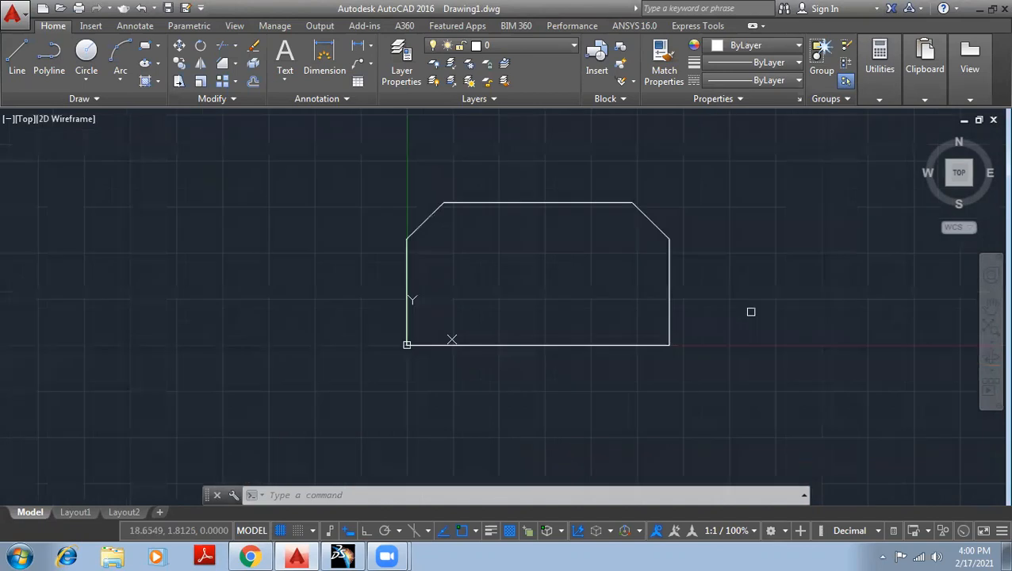
{"action": "left_click", "coordinate": [784, 368]}
{"action": "left_click", "coordinate": [499, 176]}
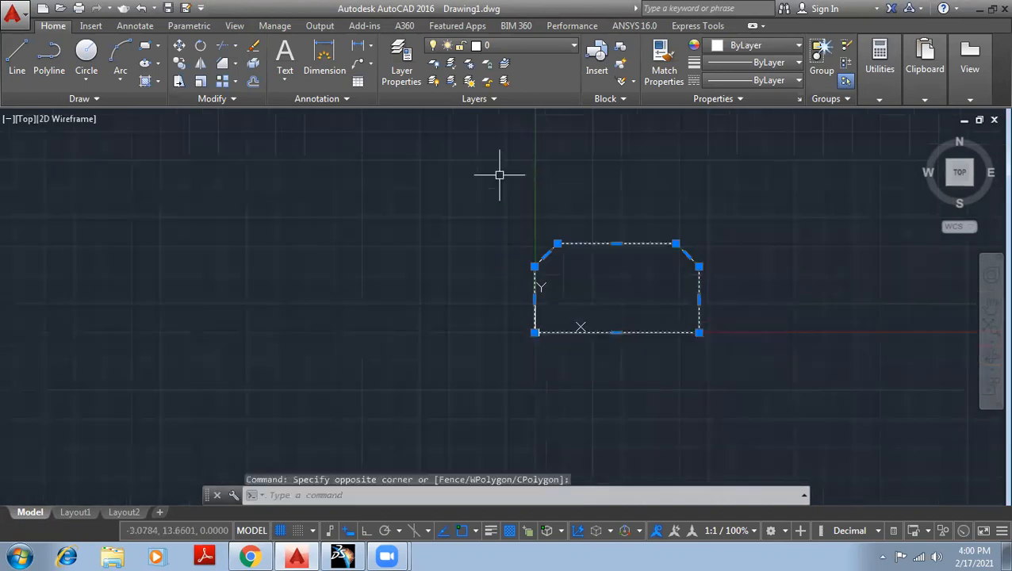
{"action": "key", "text": "Delete"}
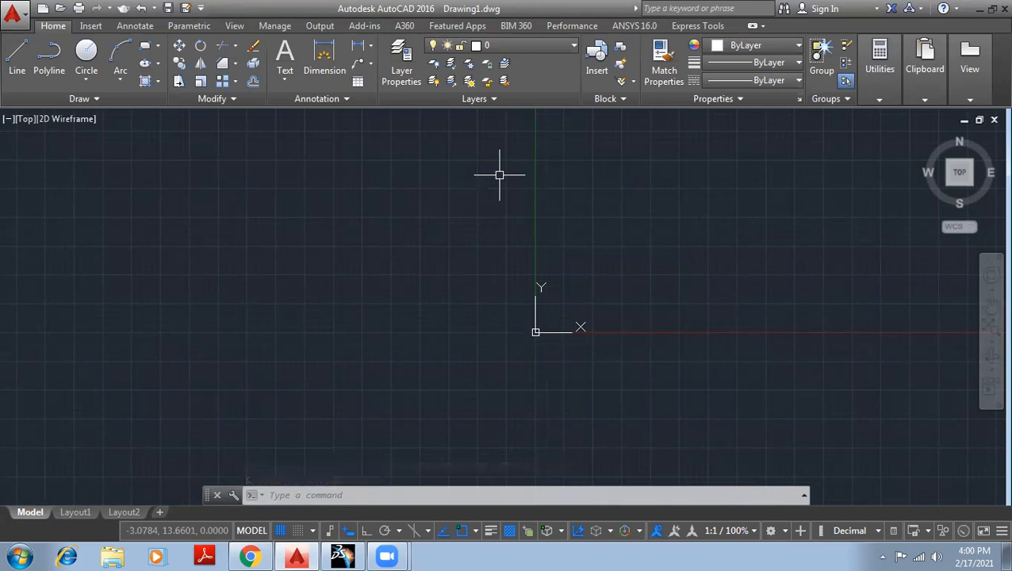
Draw a rectangle about 11.2 by 7.2 units just left of the Y axis, above the X axis.
{"action": "left_click", "coordinate": [145, 50]}
{"action": "left_click", "coordinate": [399, 218]}
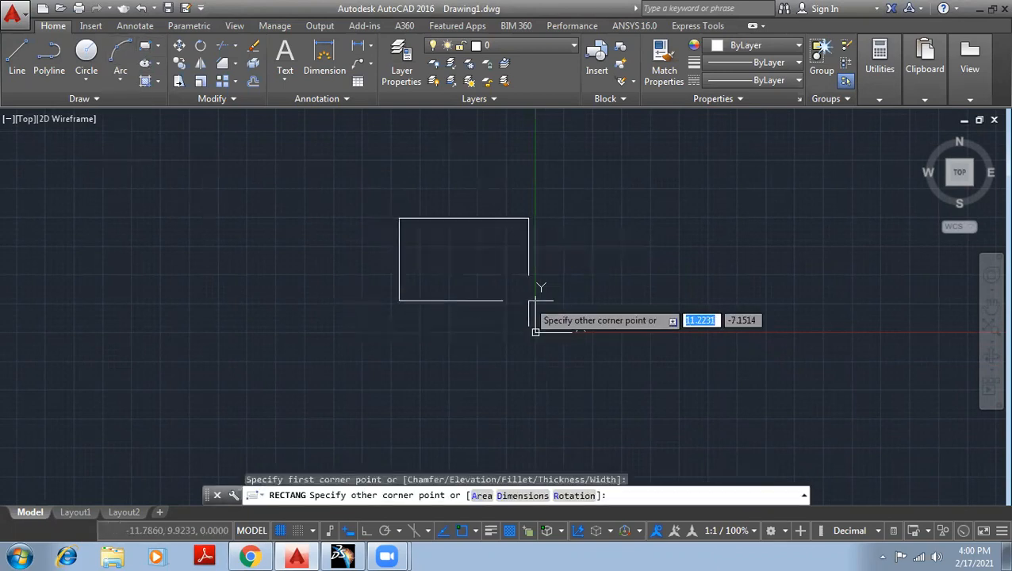
{"action": "left_click", "coordinate": [528, 300]}
Start a line on the new rectangle.
{"action": "scroll", "coordinate": [509, 216], "scroll_direction": "up", "scroll_amount": 4}
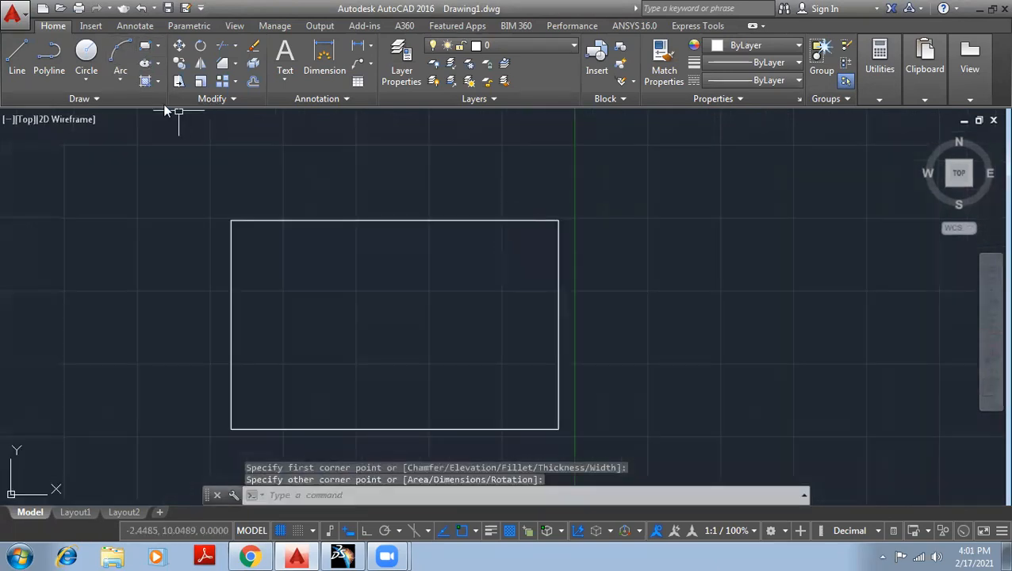
{"action": "left_click", "coordinate": [17, 56]}
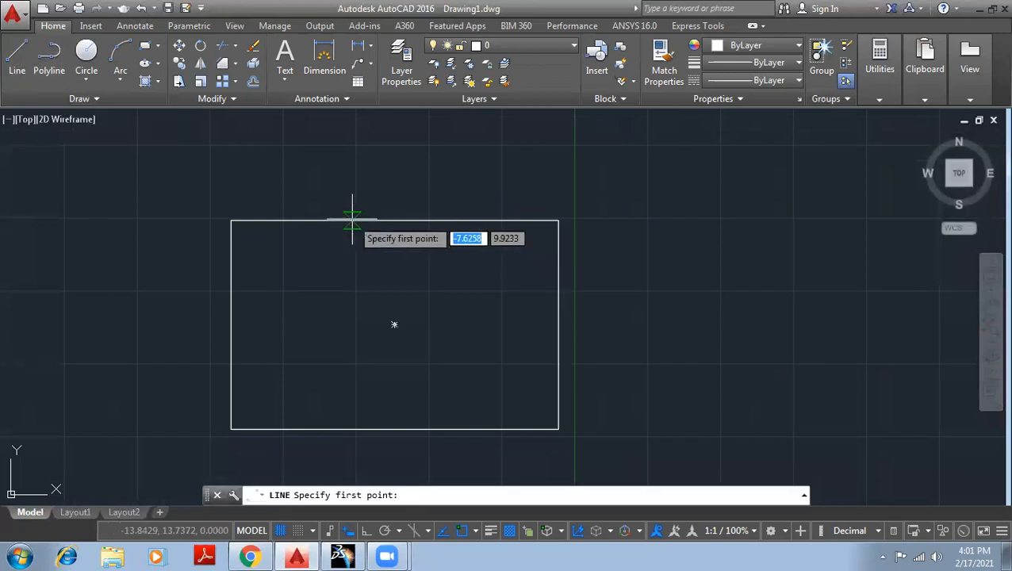